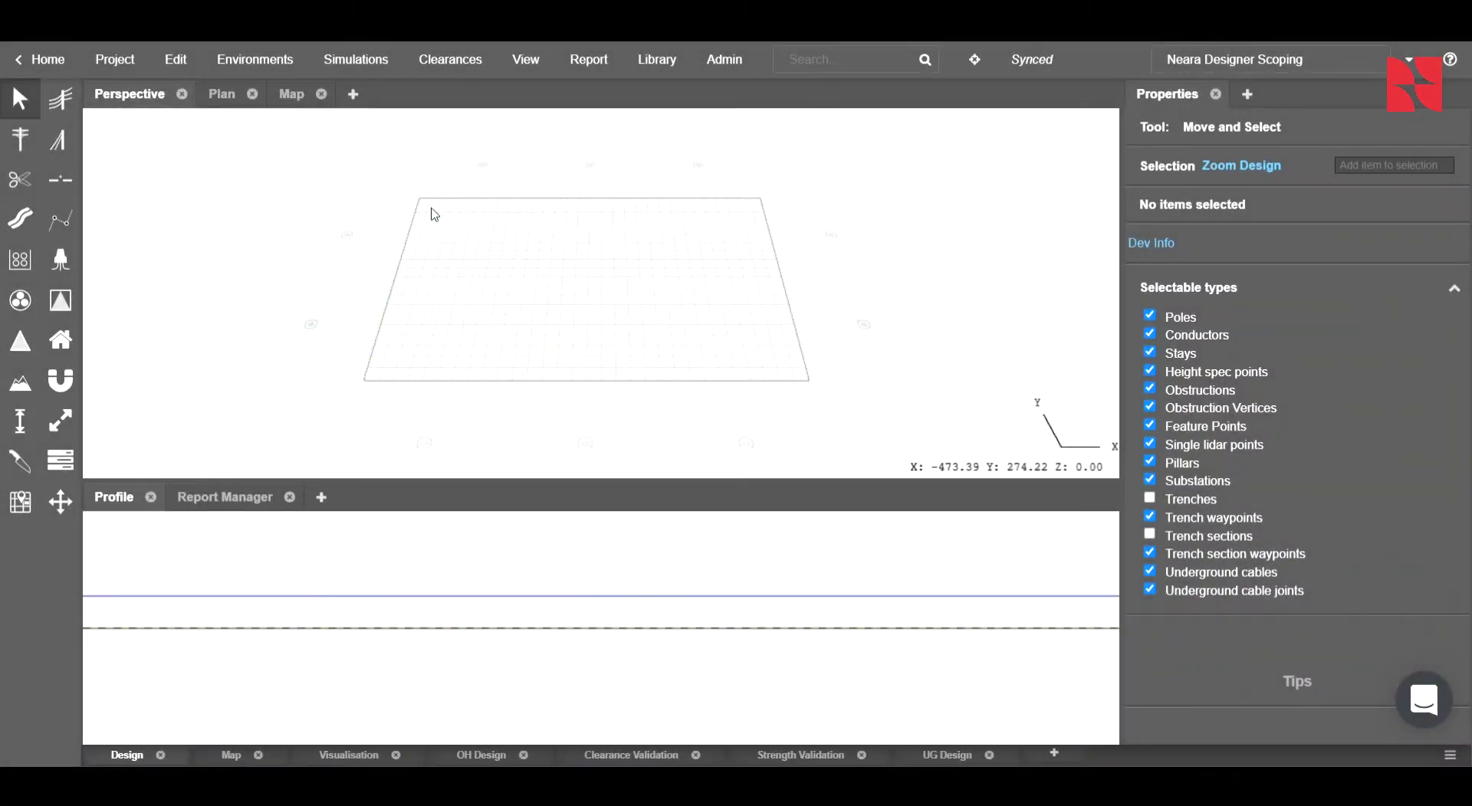
Step: Load X_18219_00_CONTOURS_EXISTING_SITE_Z (4).dxf for a DXF import into the project
left_click_drag(613, 240, 599, 245)
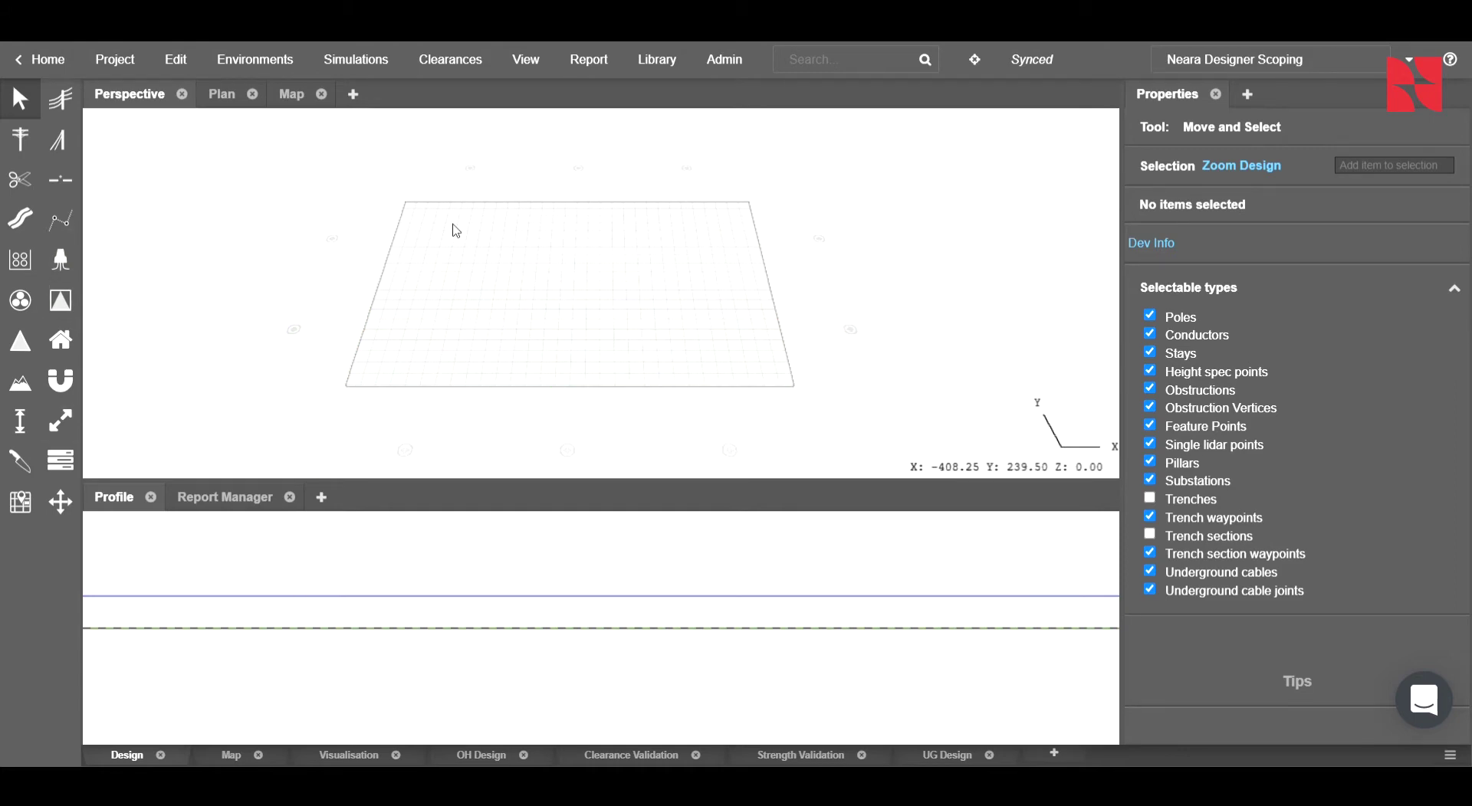
left_click(136, 69)
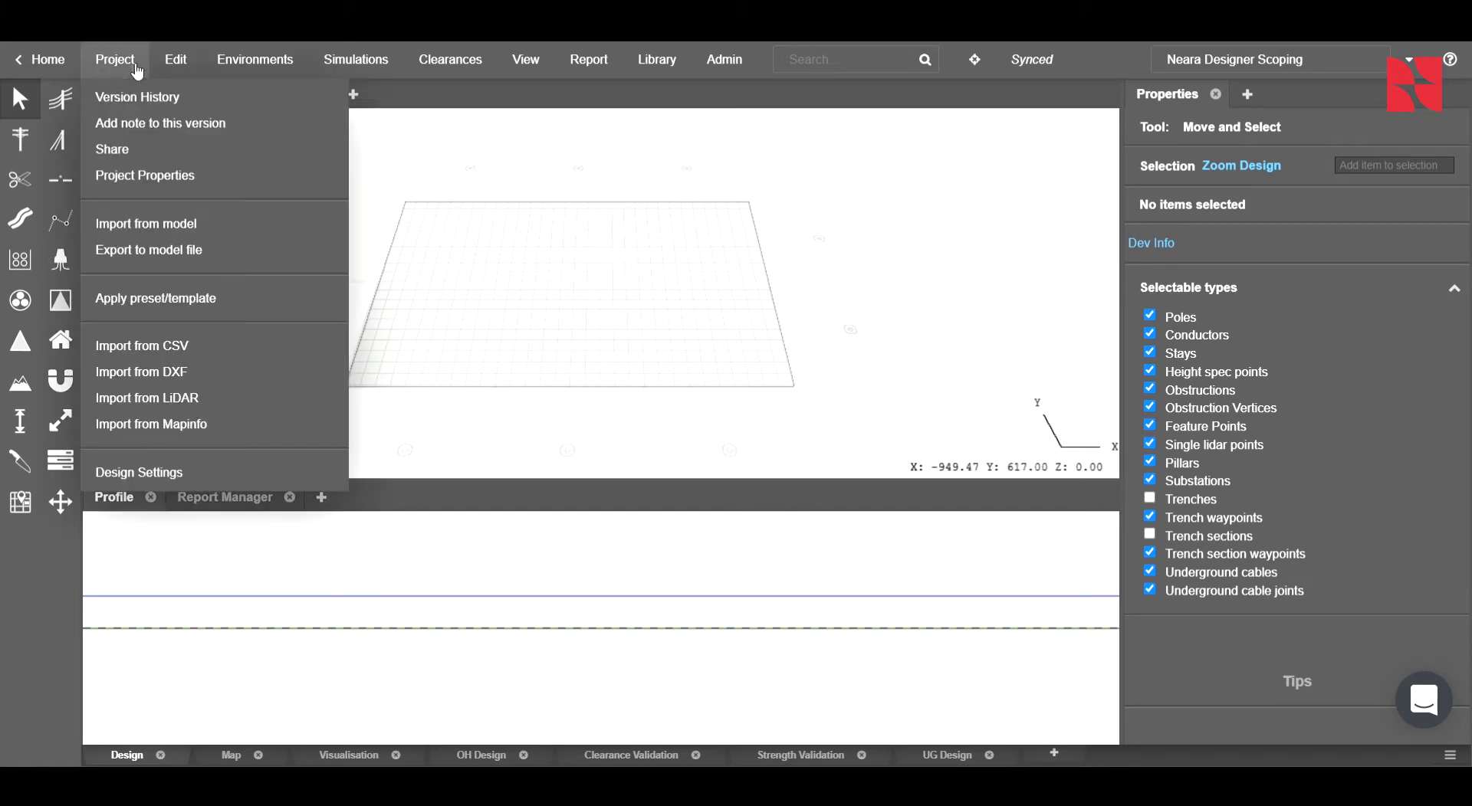
left_click(161, 374)
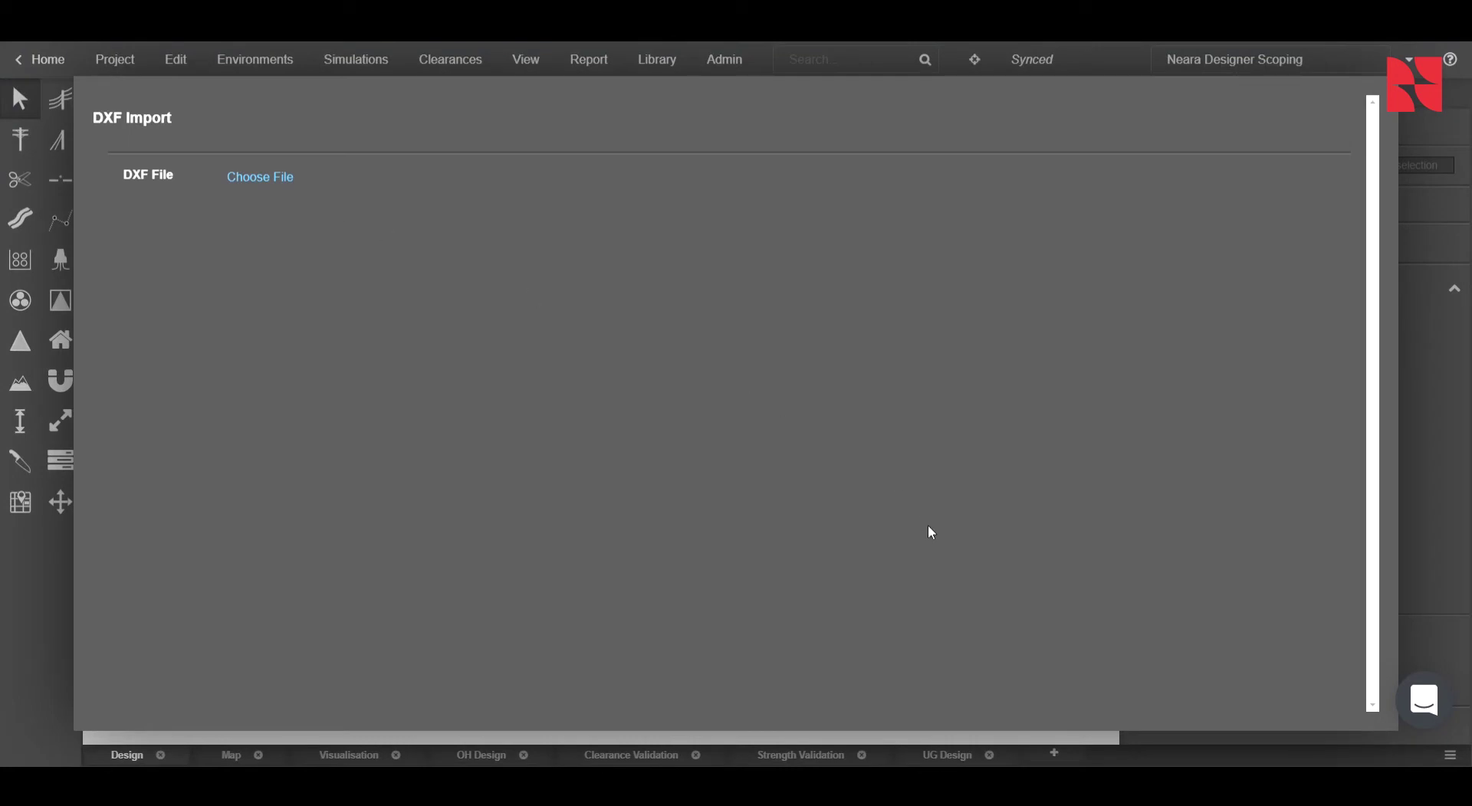
left_click(873, 502)
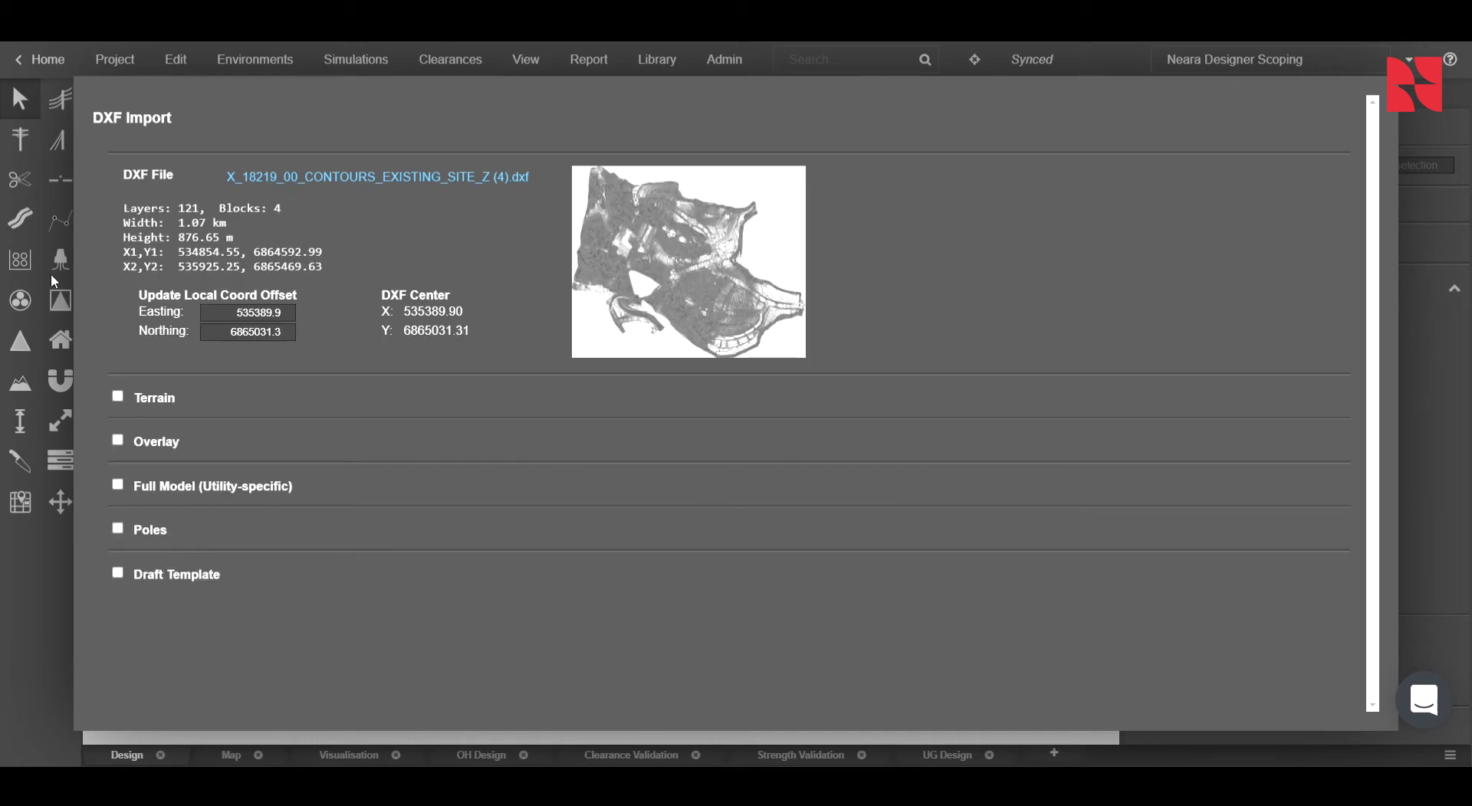
Step: Import the DXF as terrain from all layers and as a terrain overlay image
left_click(118, 398)
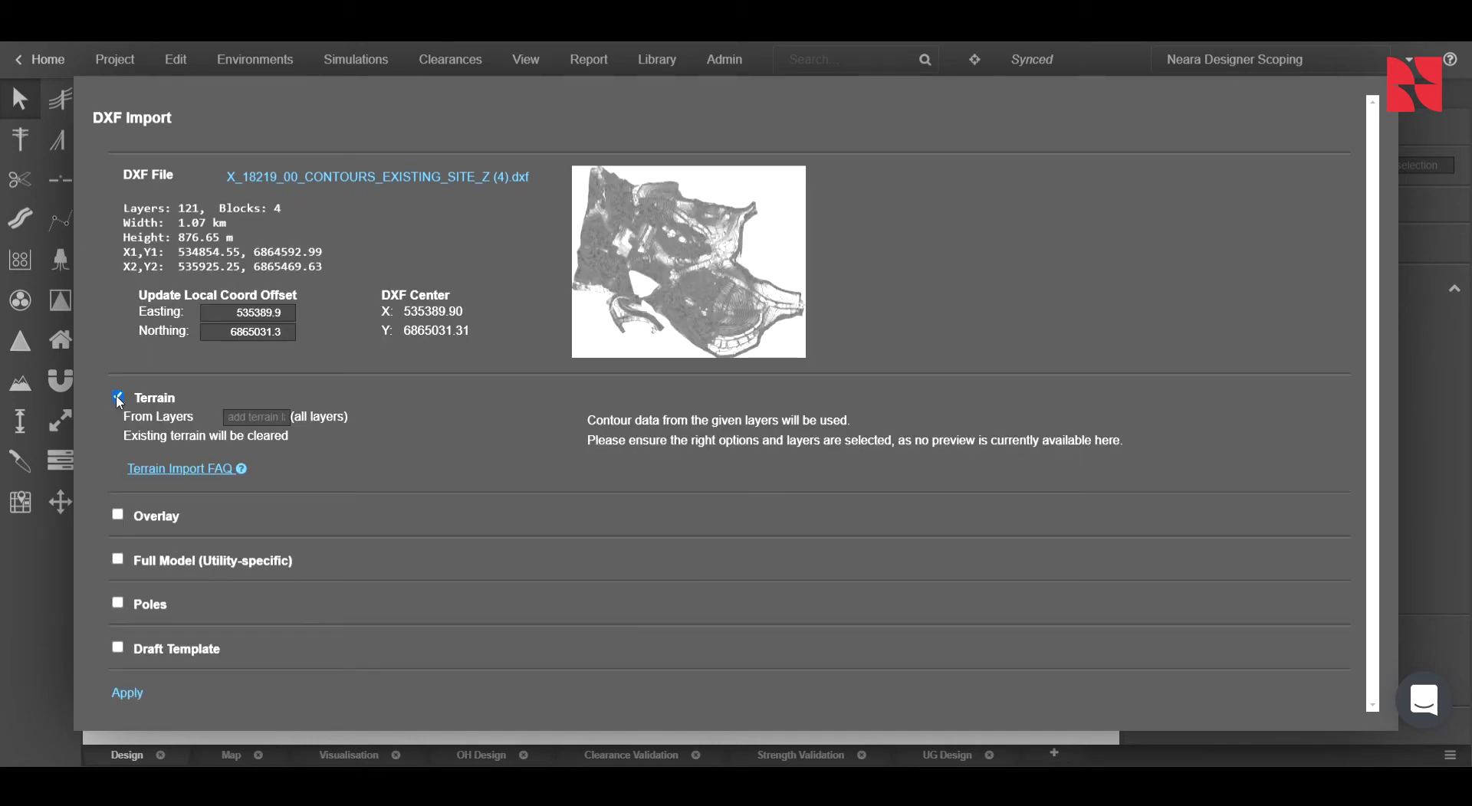
left_click(118, 515)
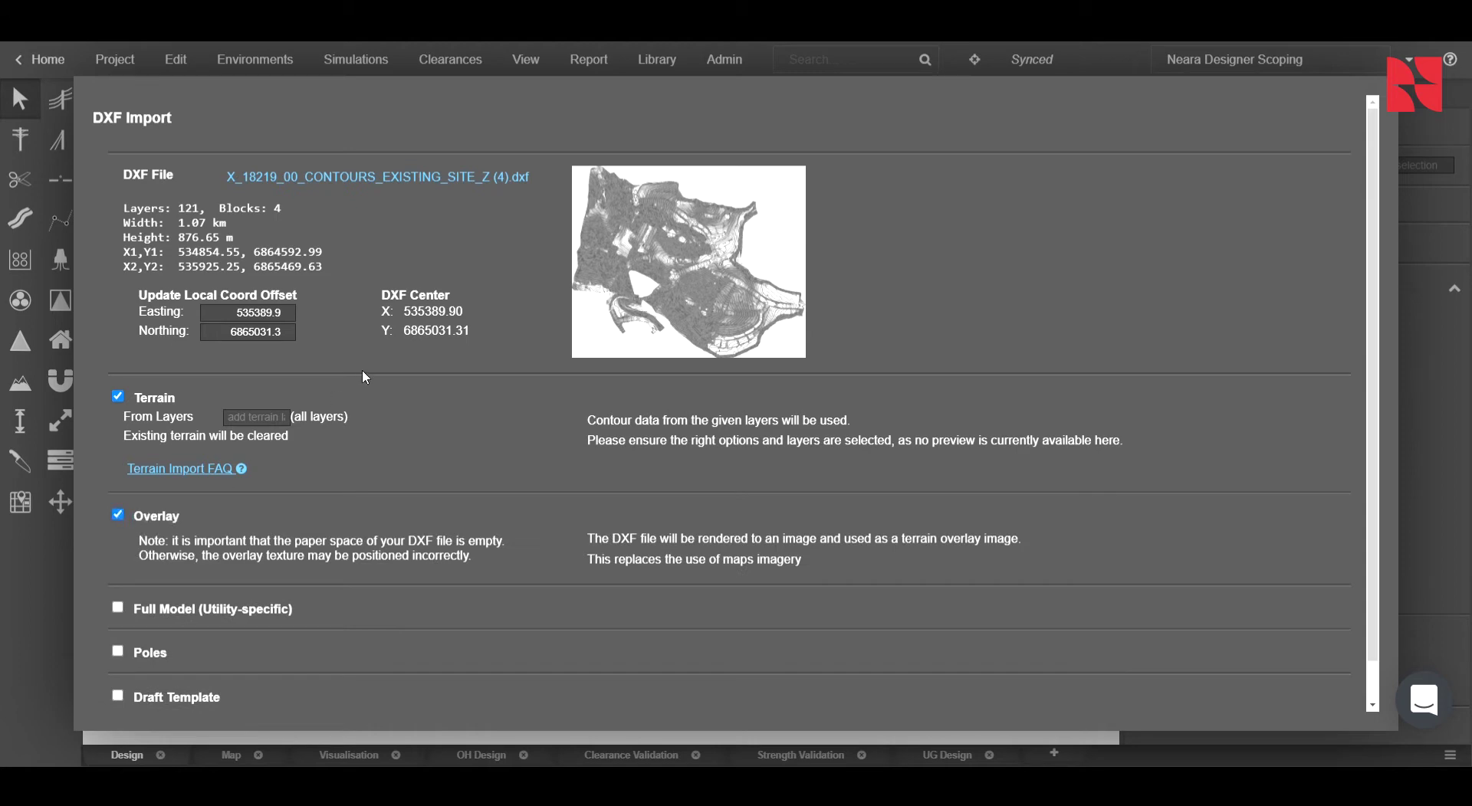
scroll(363, 371, "down", 1)
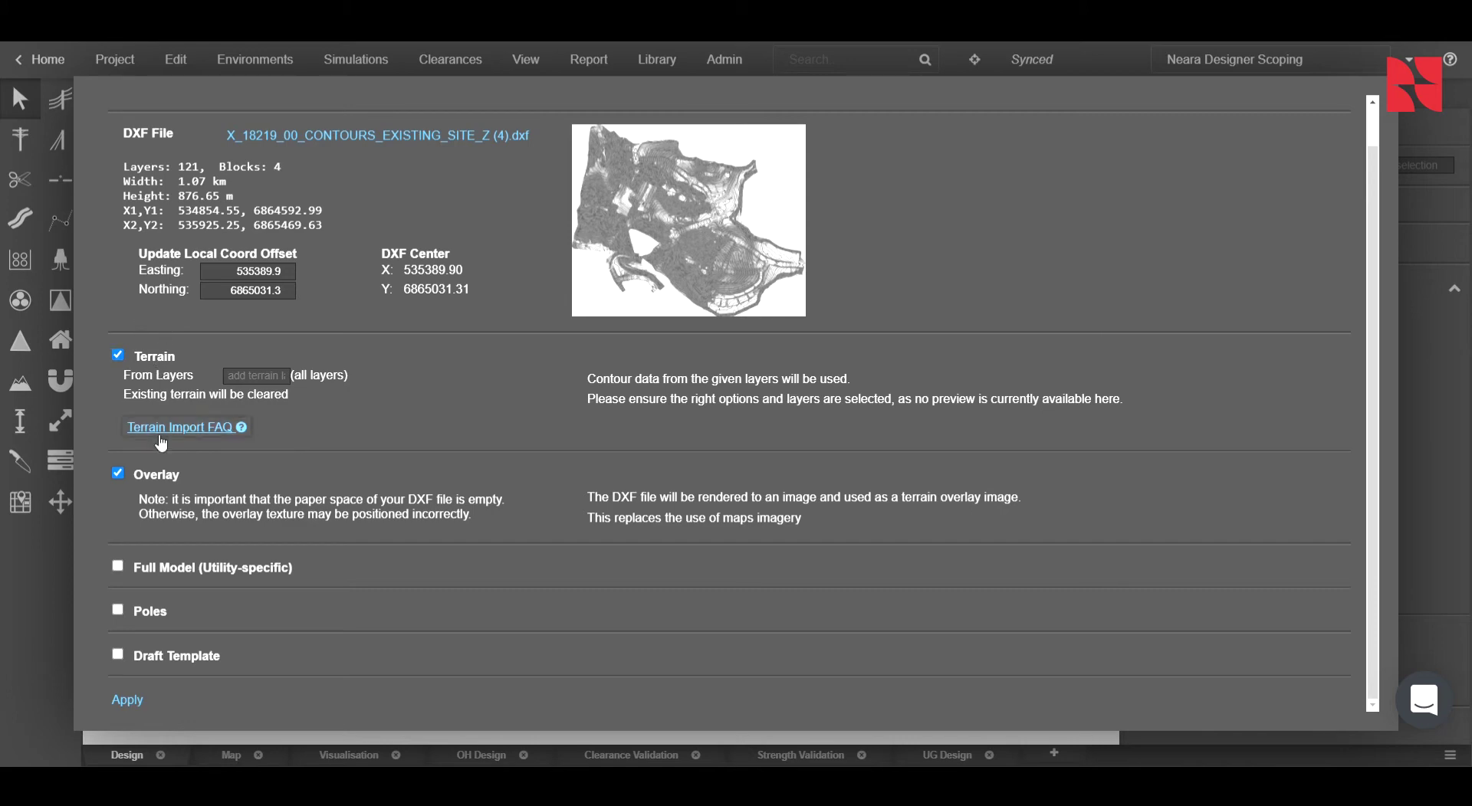
left_click(137, 703)
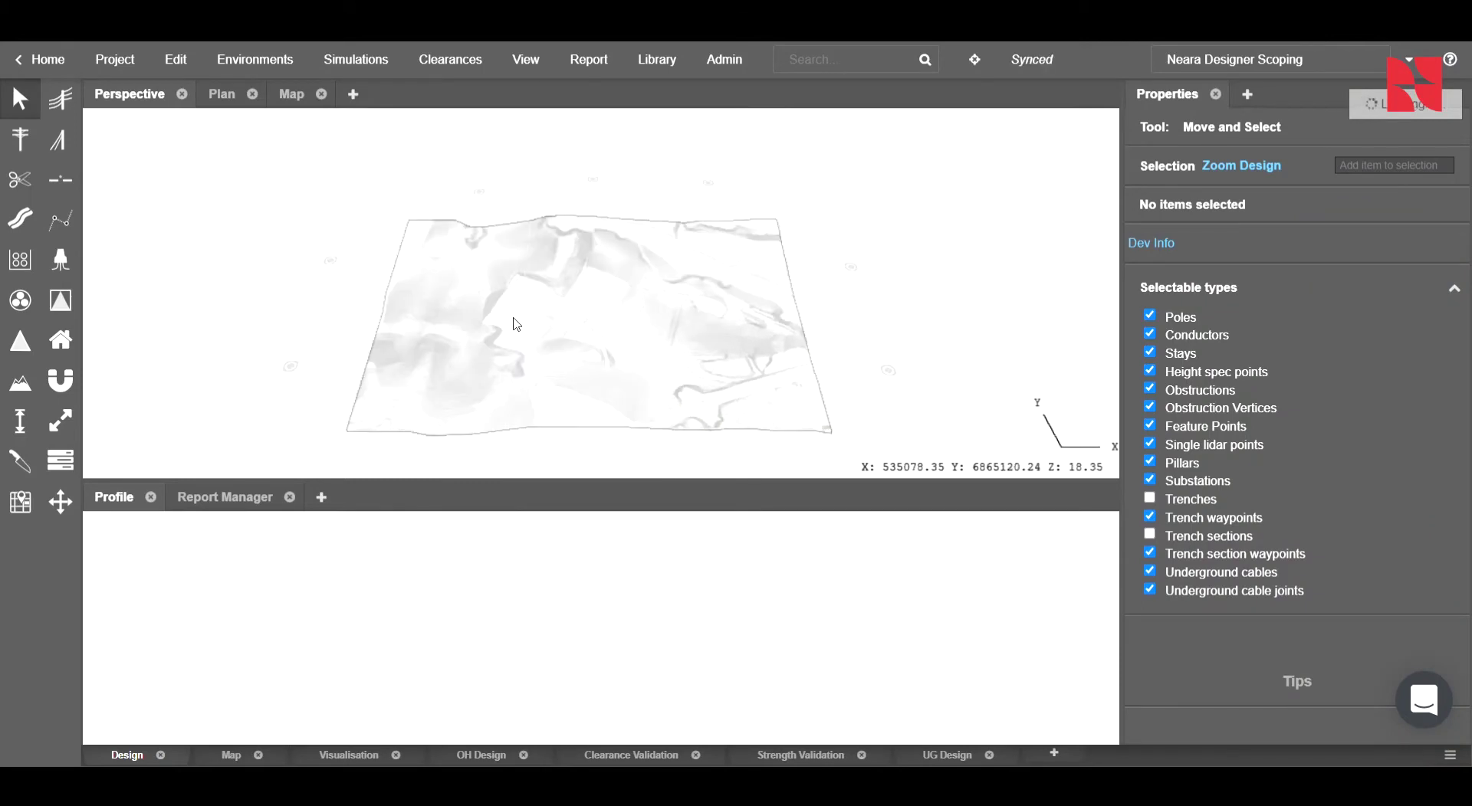
Step: Set the project's spatial projection to EPSG 28356 in the Survey tool
scroll(483, 280, "down", 3)
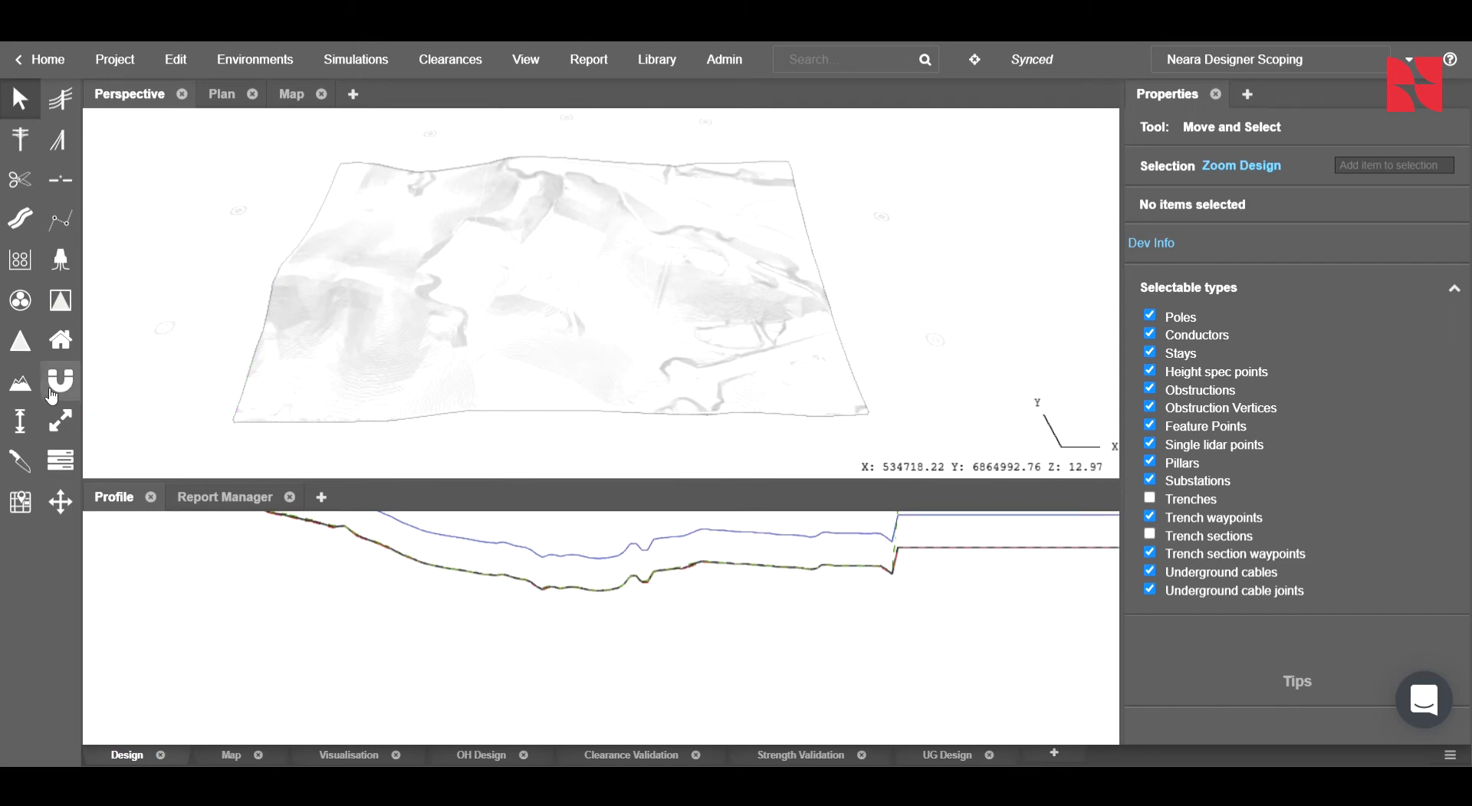
left_click(20, 384)
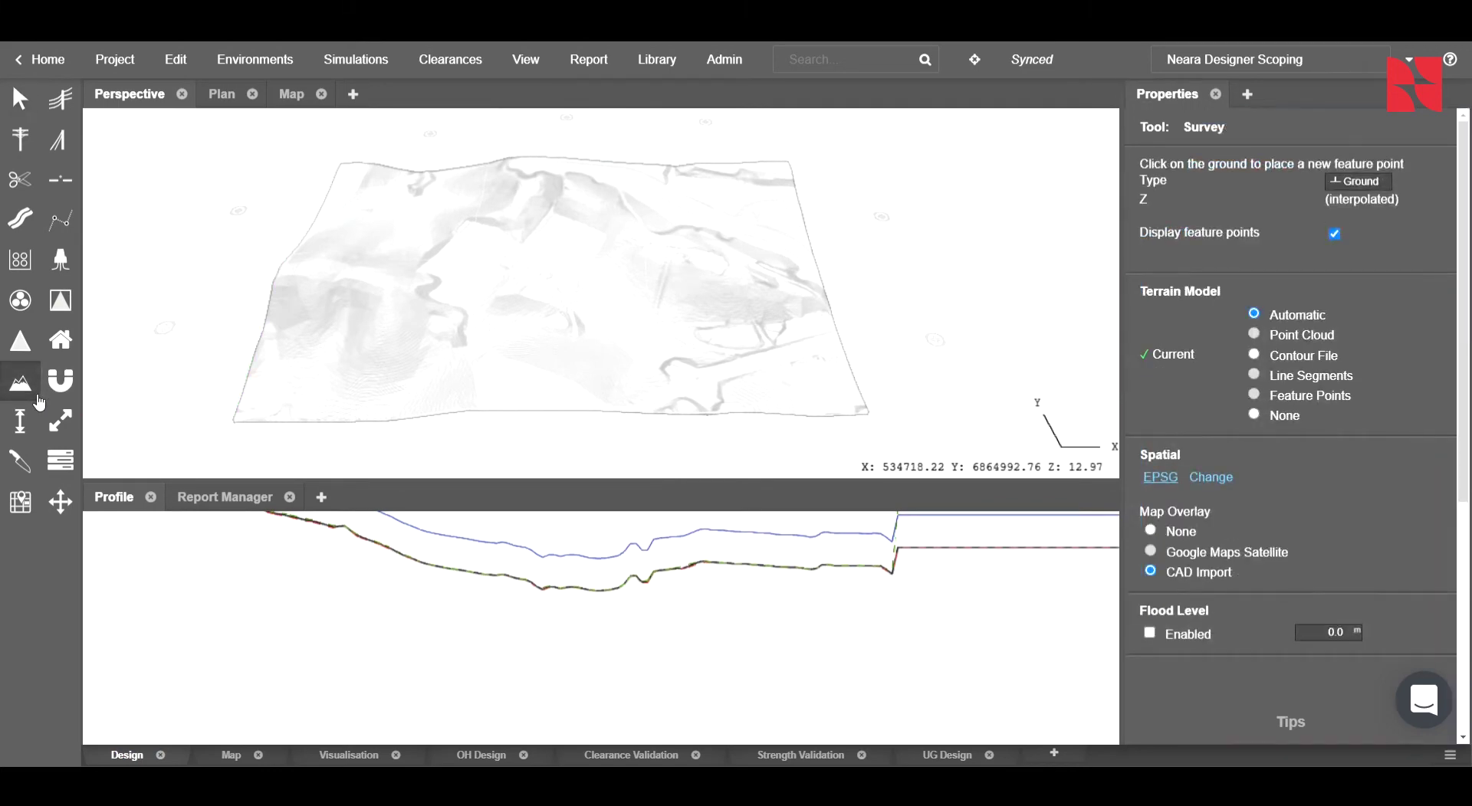
scroll(1345, 475, "down", 2)
left_click(1211, 325)
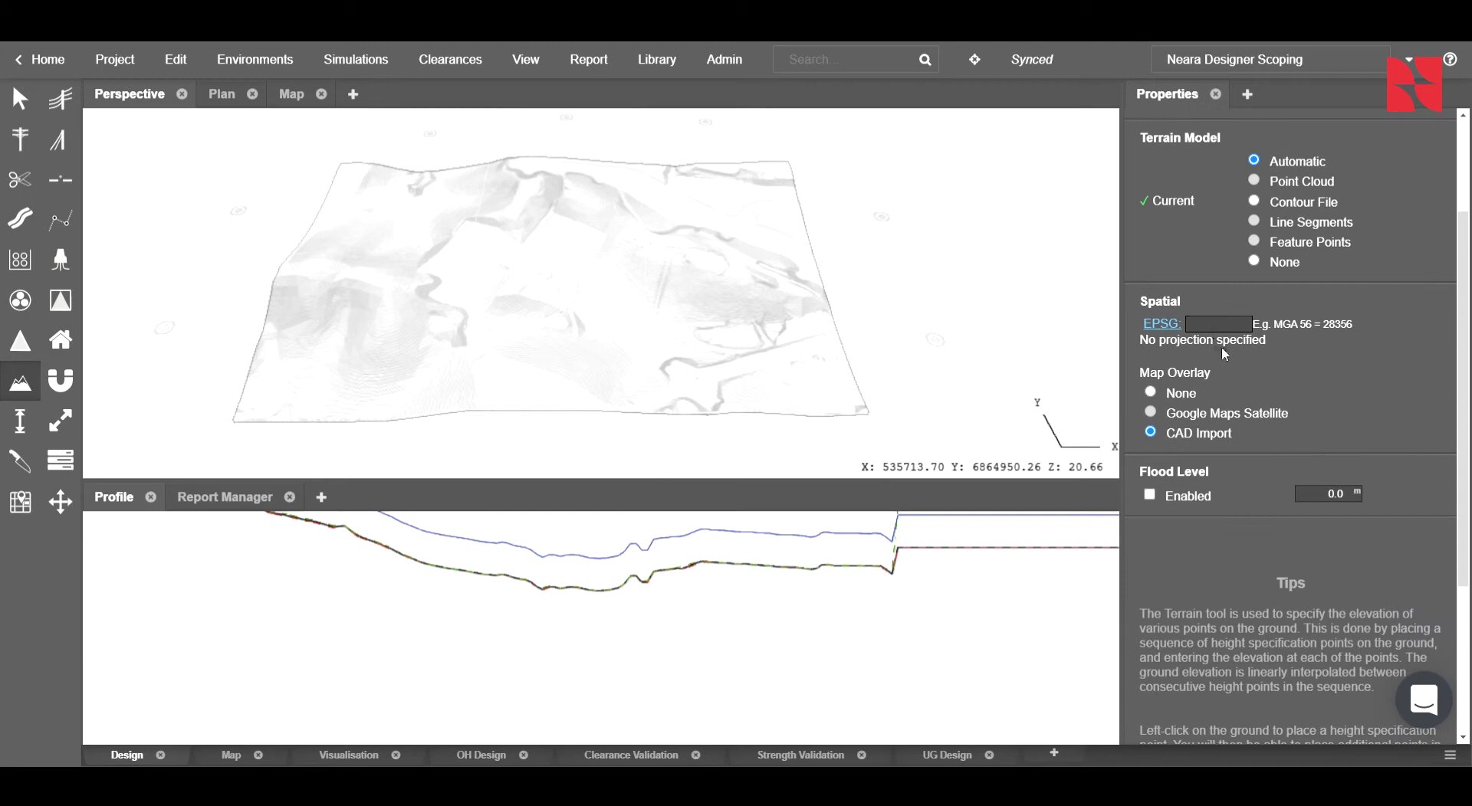
type("28356")
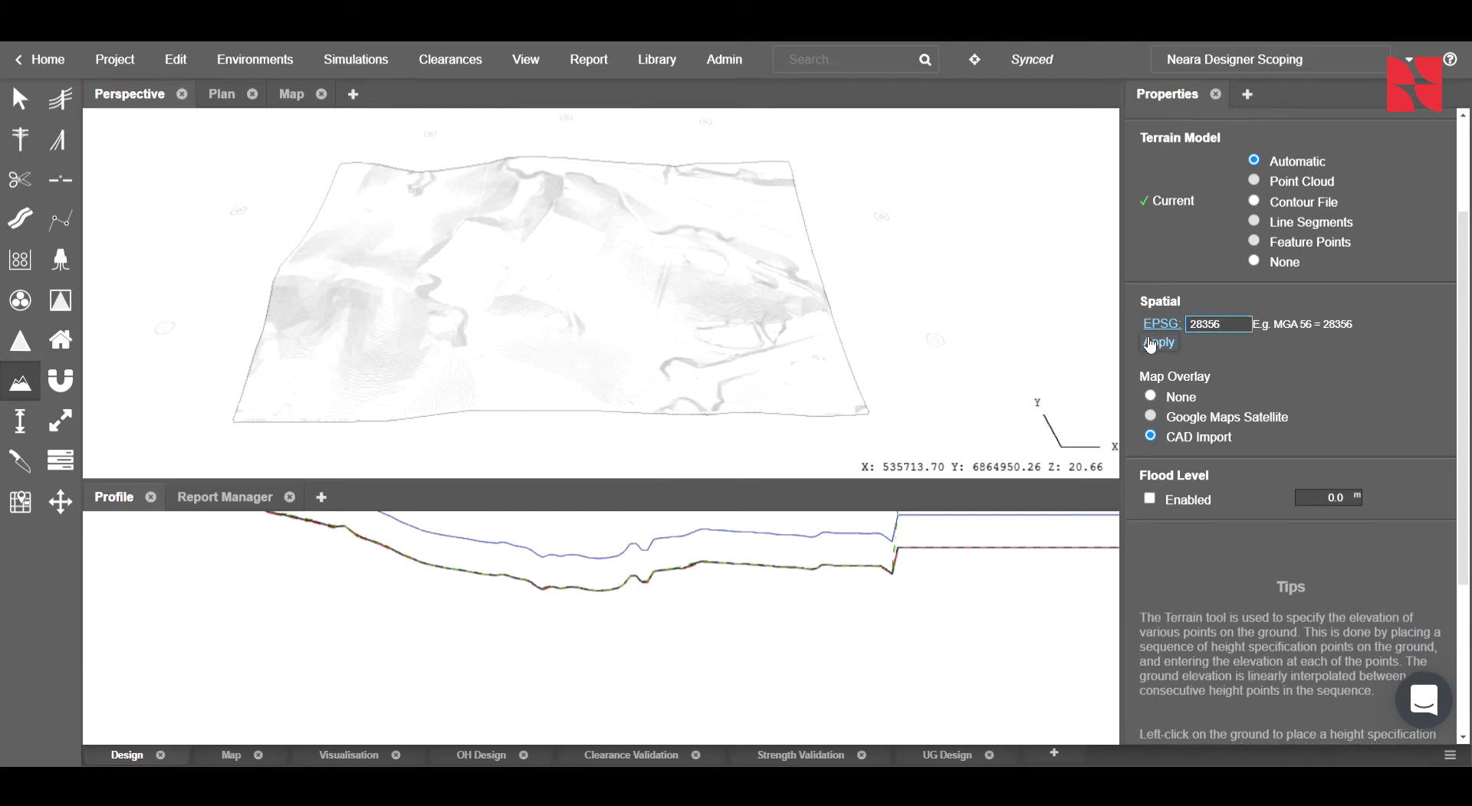
left_click(1156, 343)
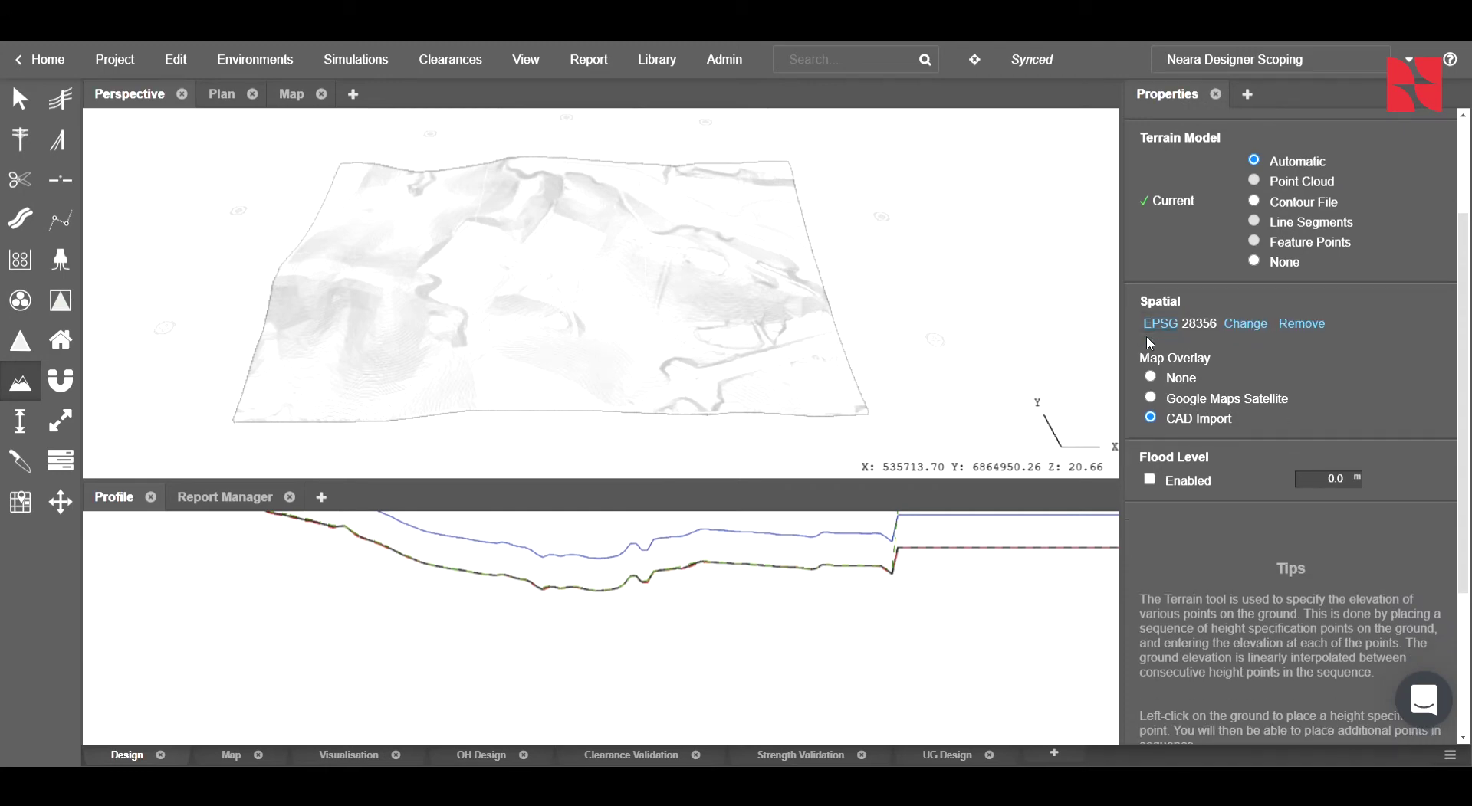
Step: Use Google Maps Satellite as the map overlay and extend the terrain with the adjoining tiles to the east and south
left_click(1219, 405)
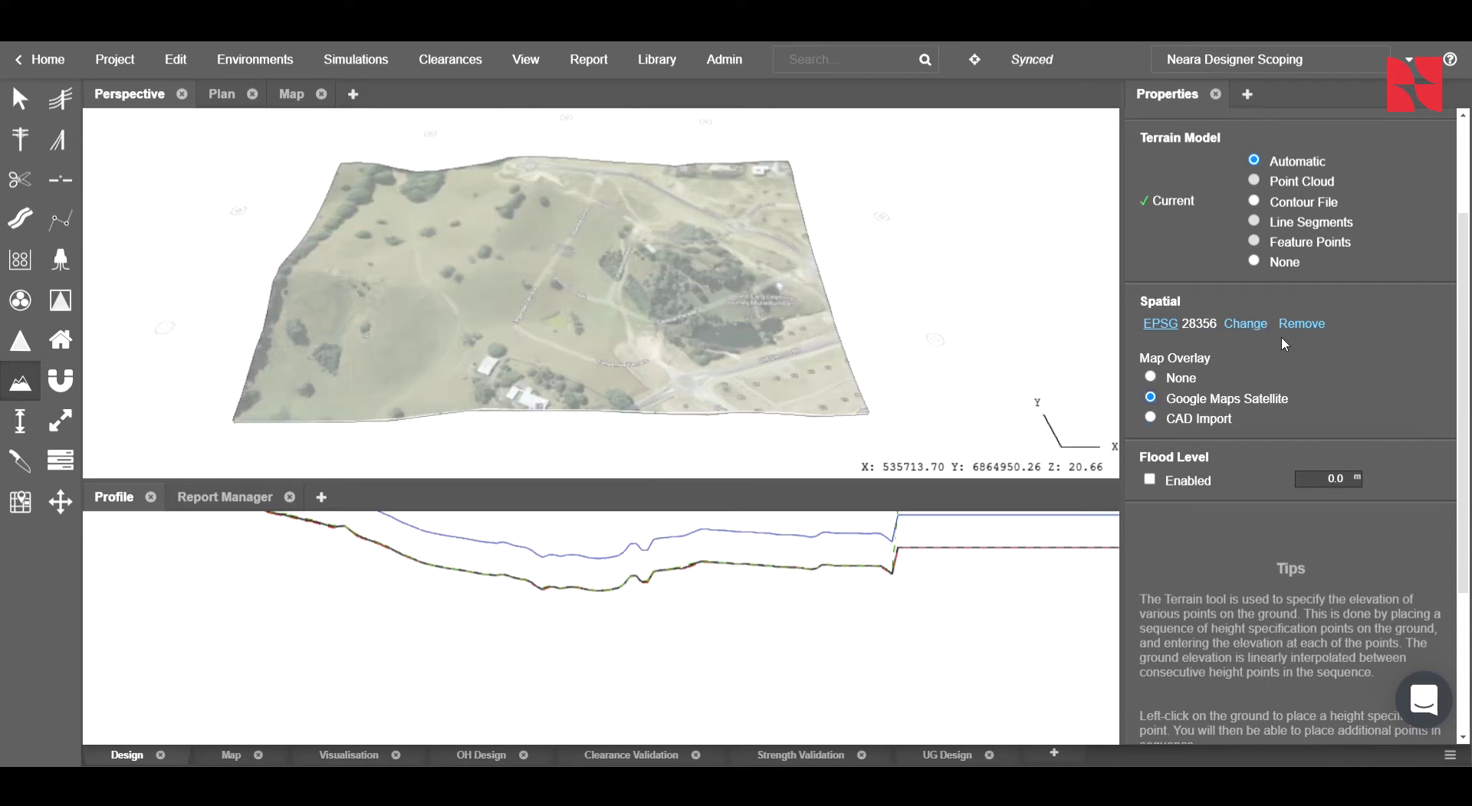
middle_click_drag(667, 328, 623, 298)
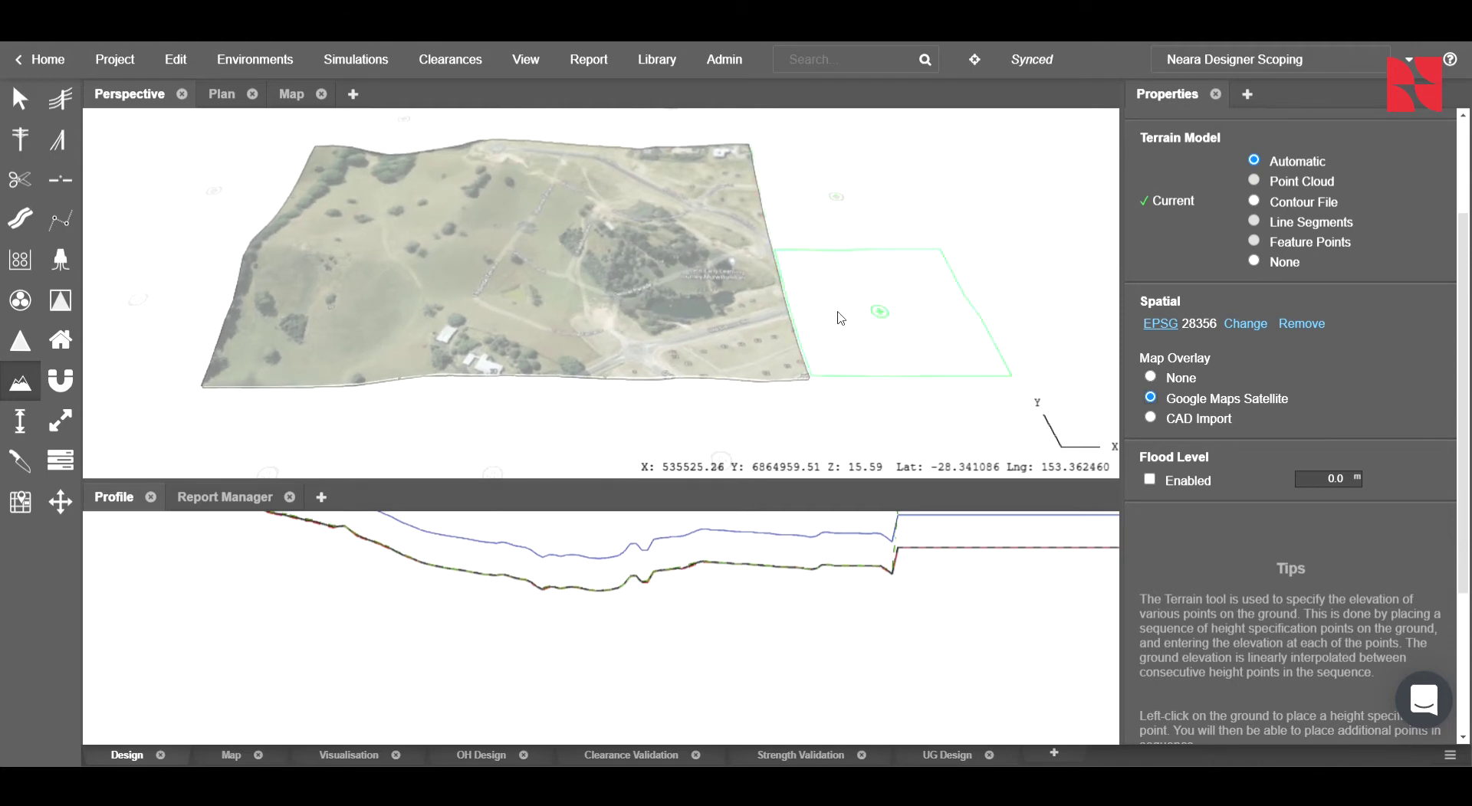
left_click(823, 238)
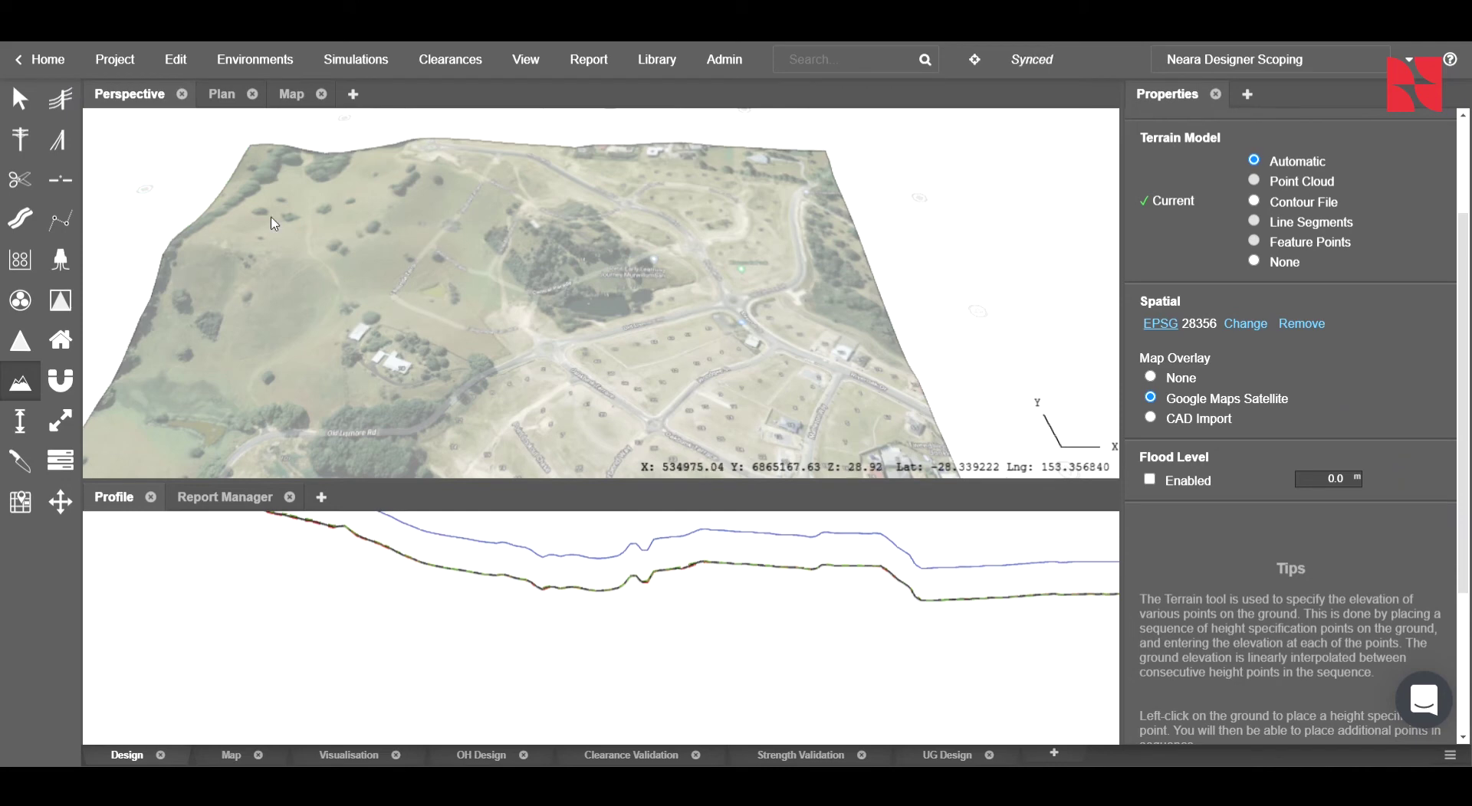
Step: Start the Conductor tool and choose the 4PT100 12.5m pole from the pole library
left_click(61, 97)
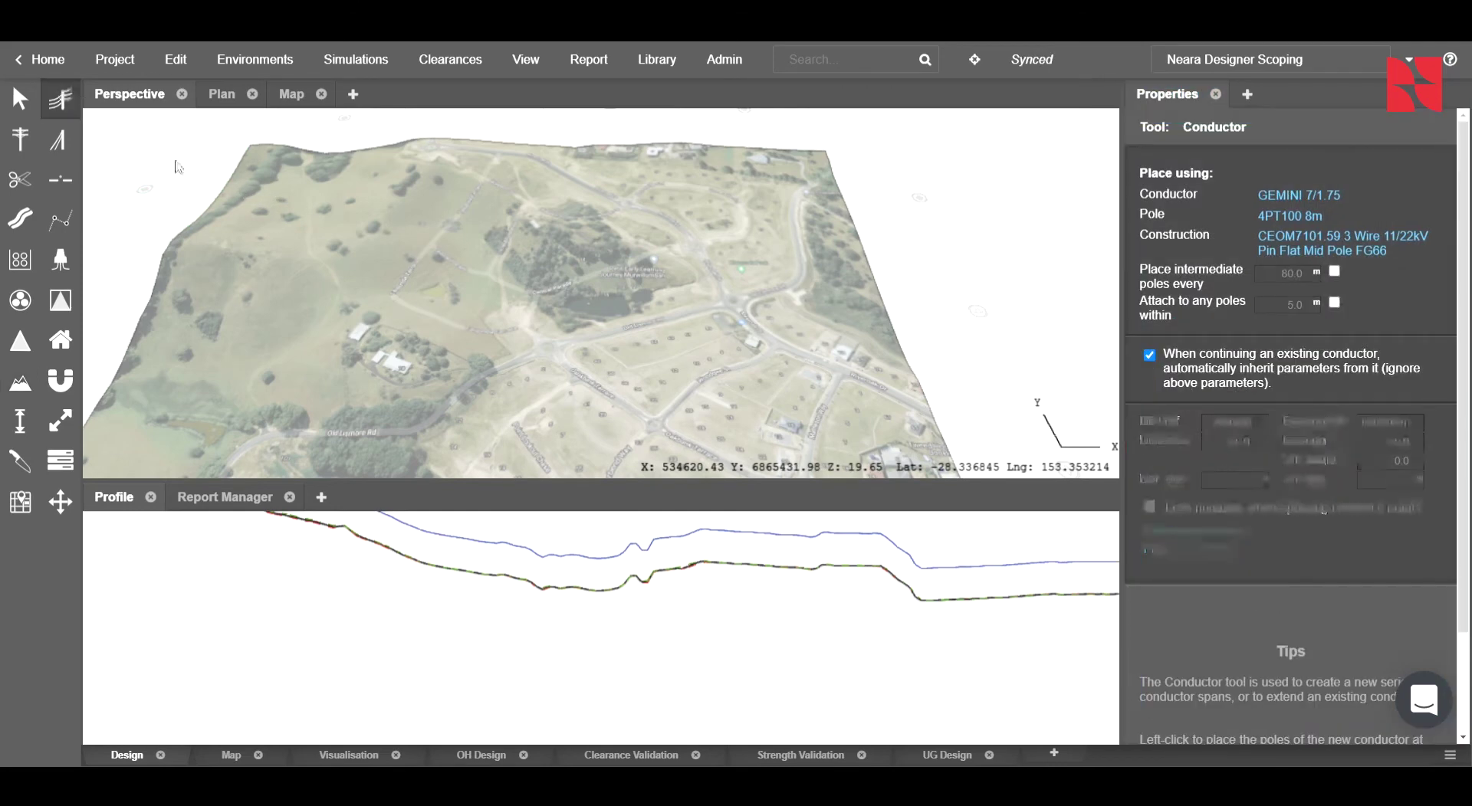
left_click(1300, 222)
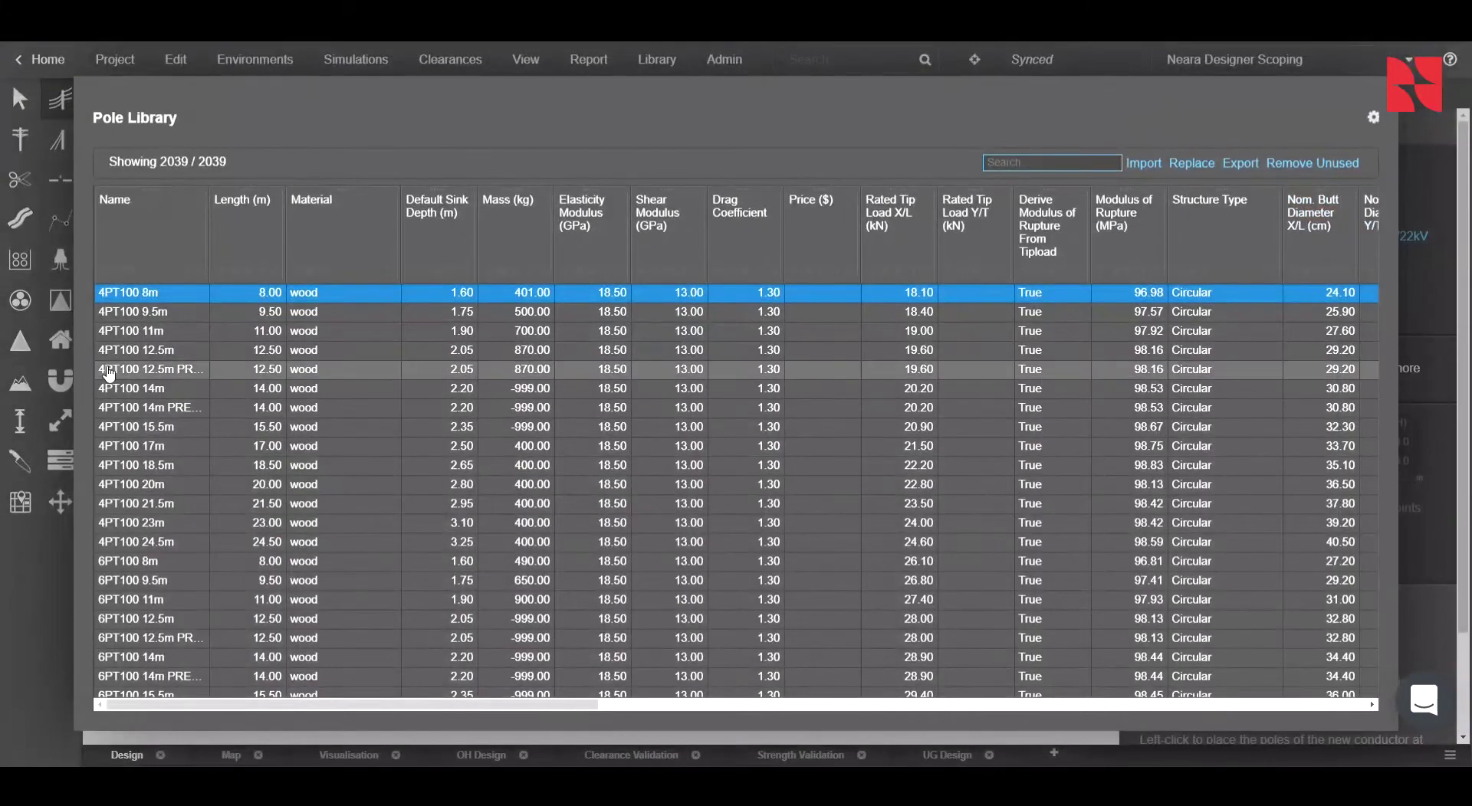
double_click(144, 351)
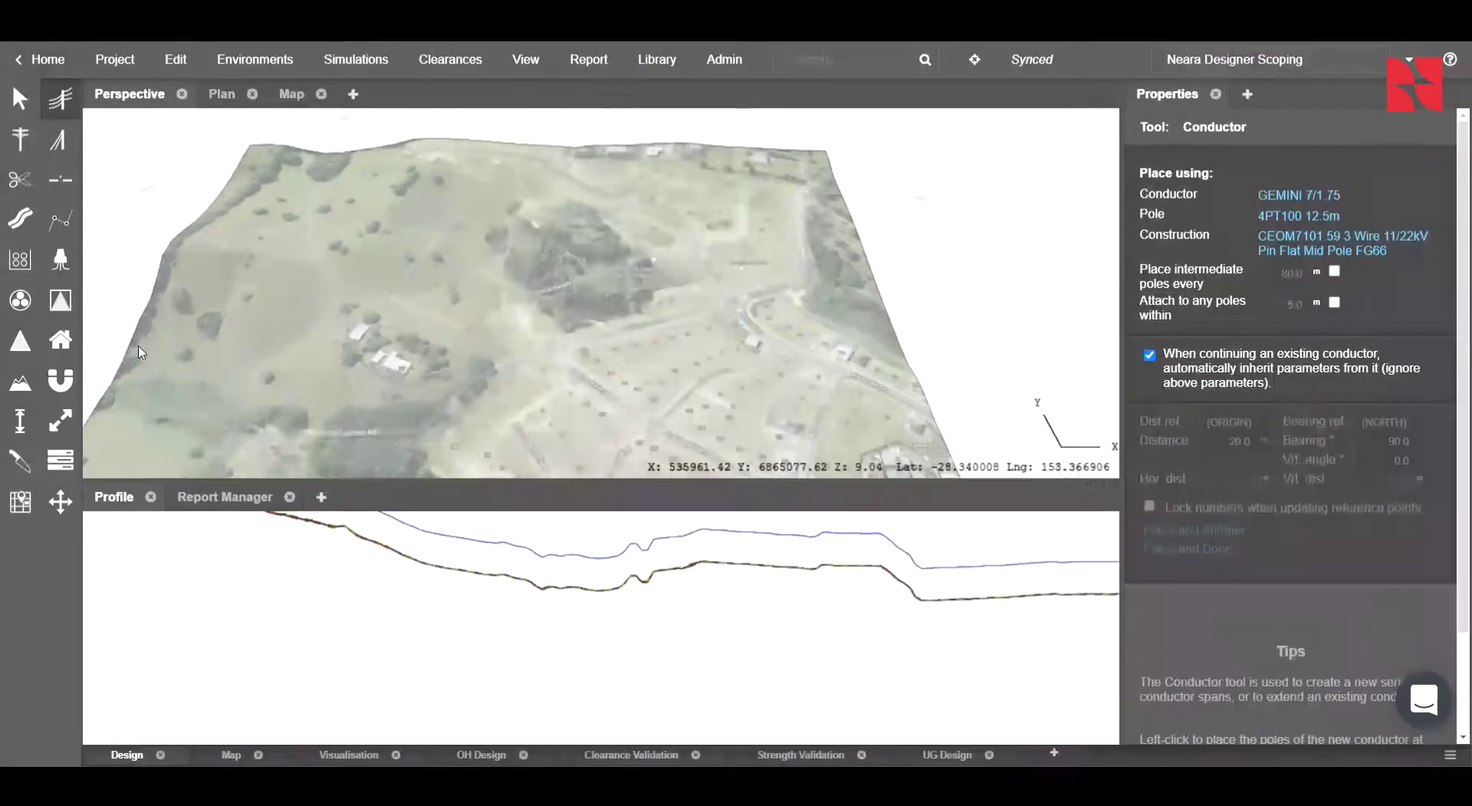
Step: Search the constructions for "delta" and use CEOM7101.57 3 Wire 11/22kV Pin Std Delta FG62 (PRE DRILLED POLES)
left_click(1300, 239)
left_click(254, 157)
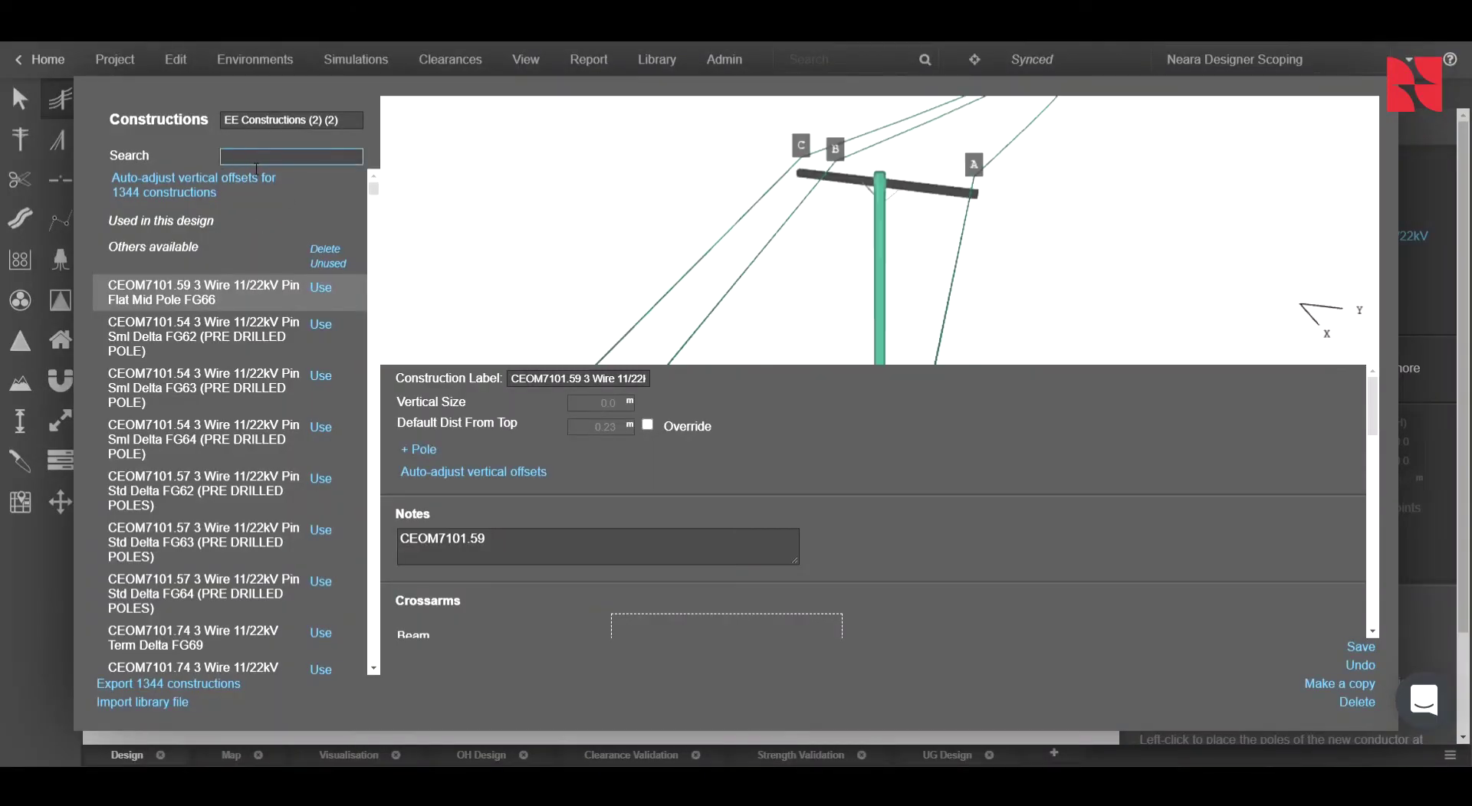
type("delta")
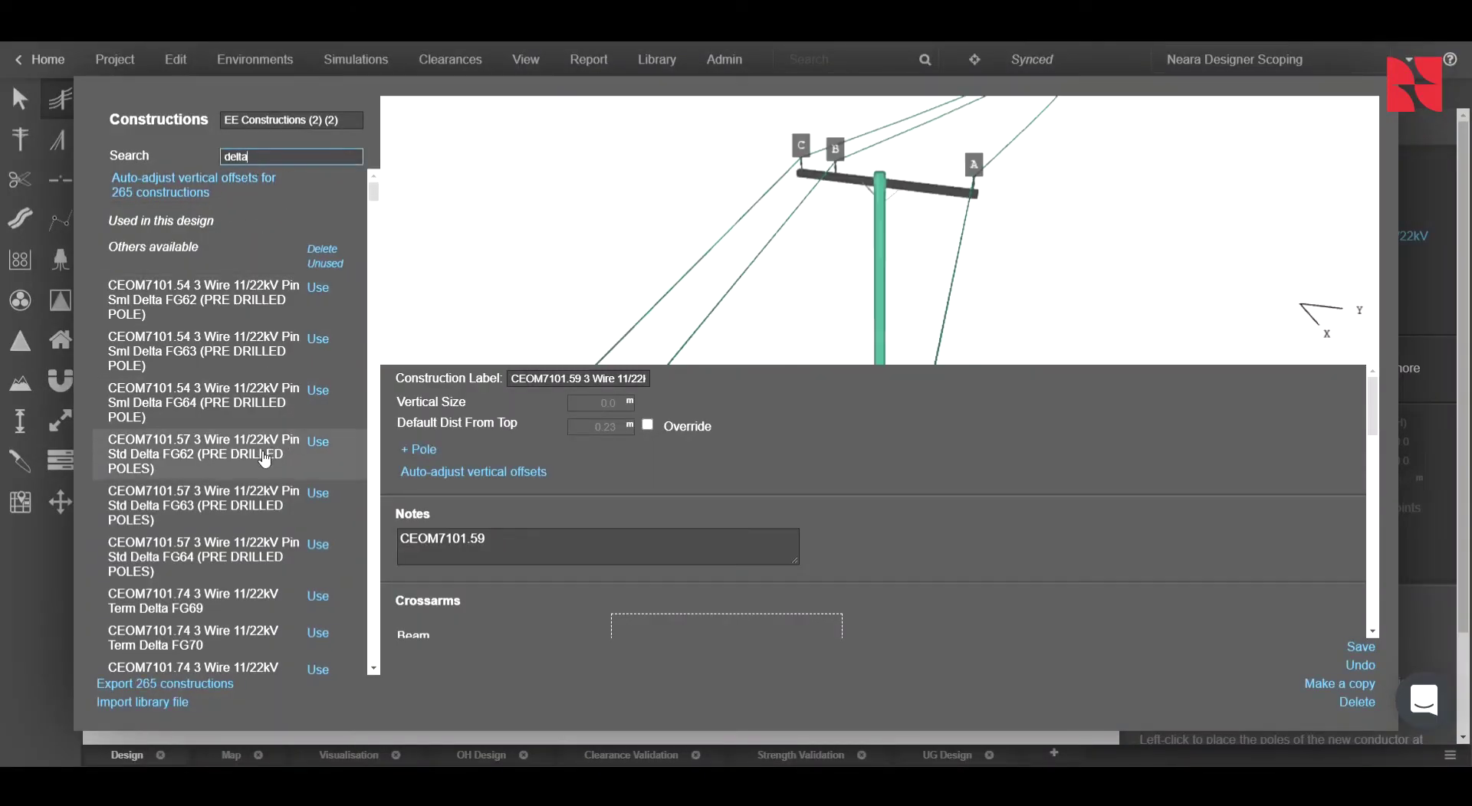
left_click(319, 442)
Step: Place an eleven-pole conductor line along Old Lismore Rd, turning north-west at the road junction and ending near the terrain's far edge
scroll(659, 268, "up", 3)
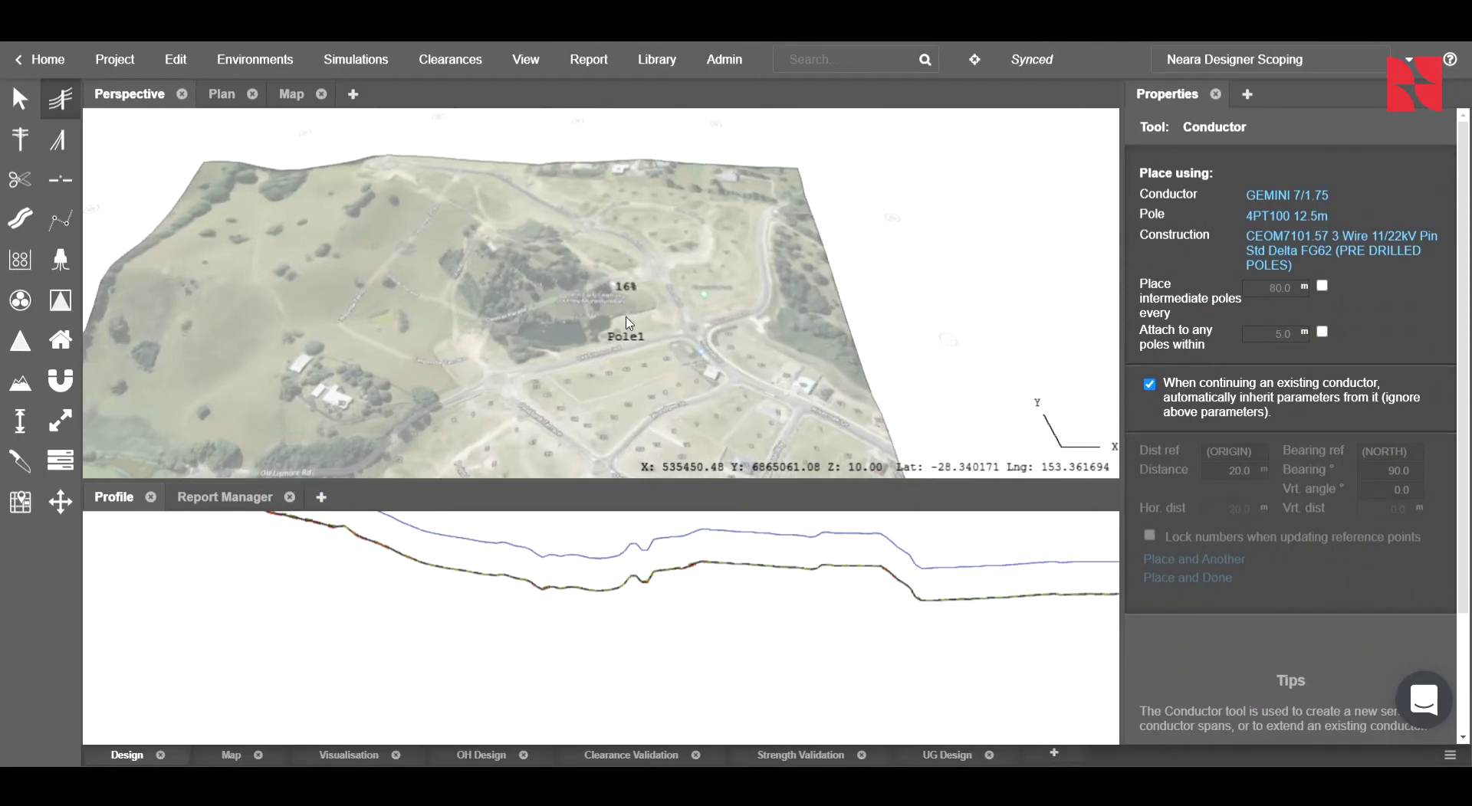
middle_click_drag(653, 234, 713, 251)
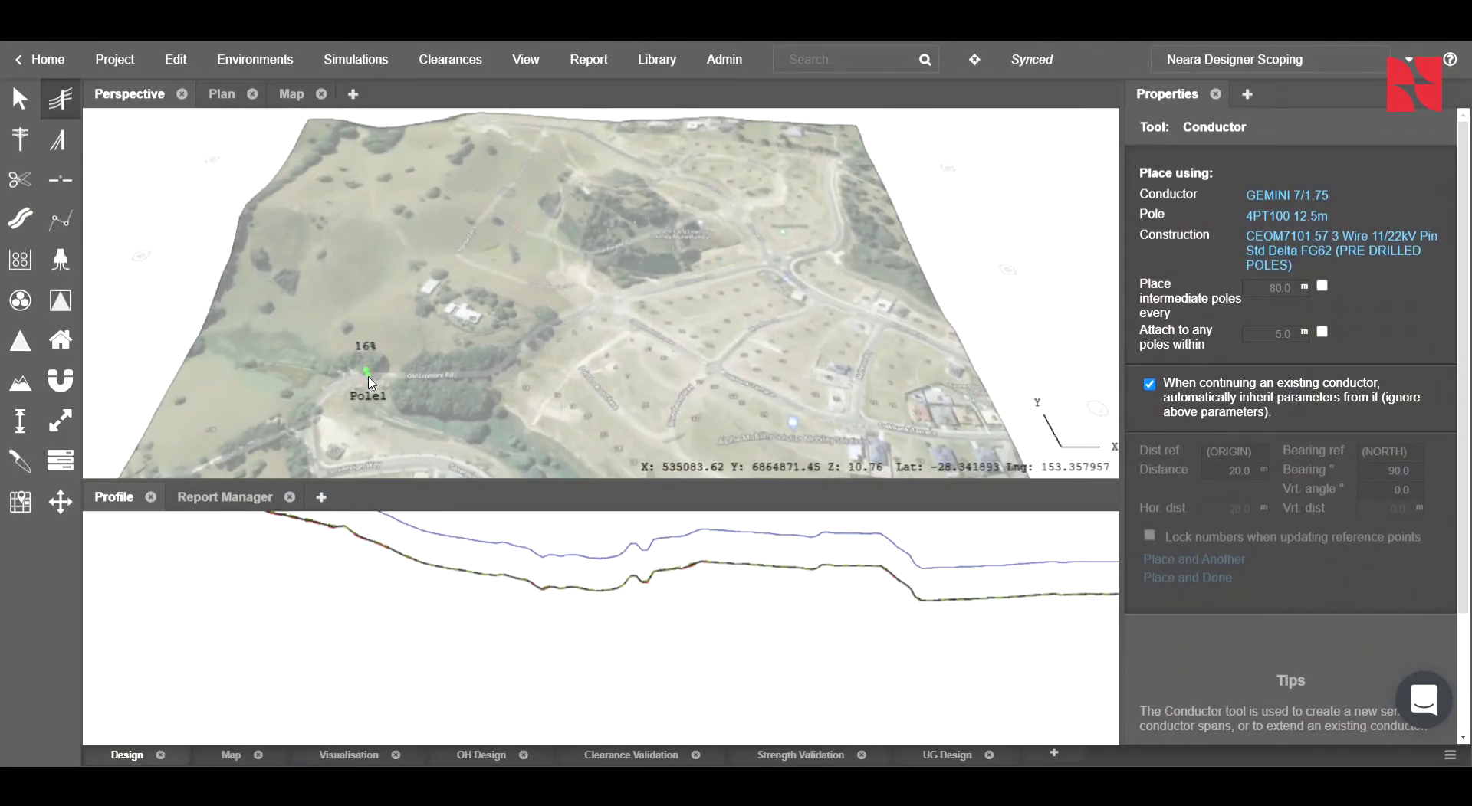
left_click(453, 385)
left_click(456, 383)
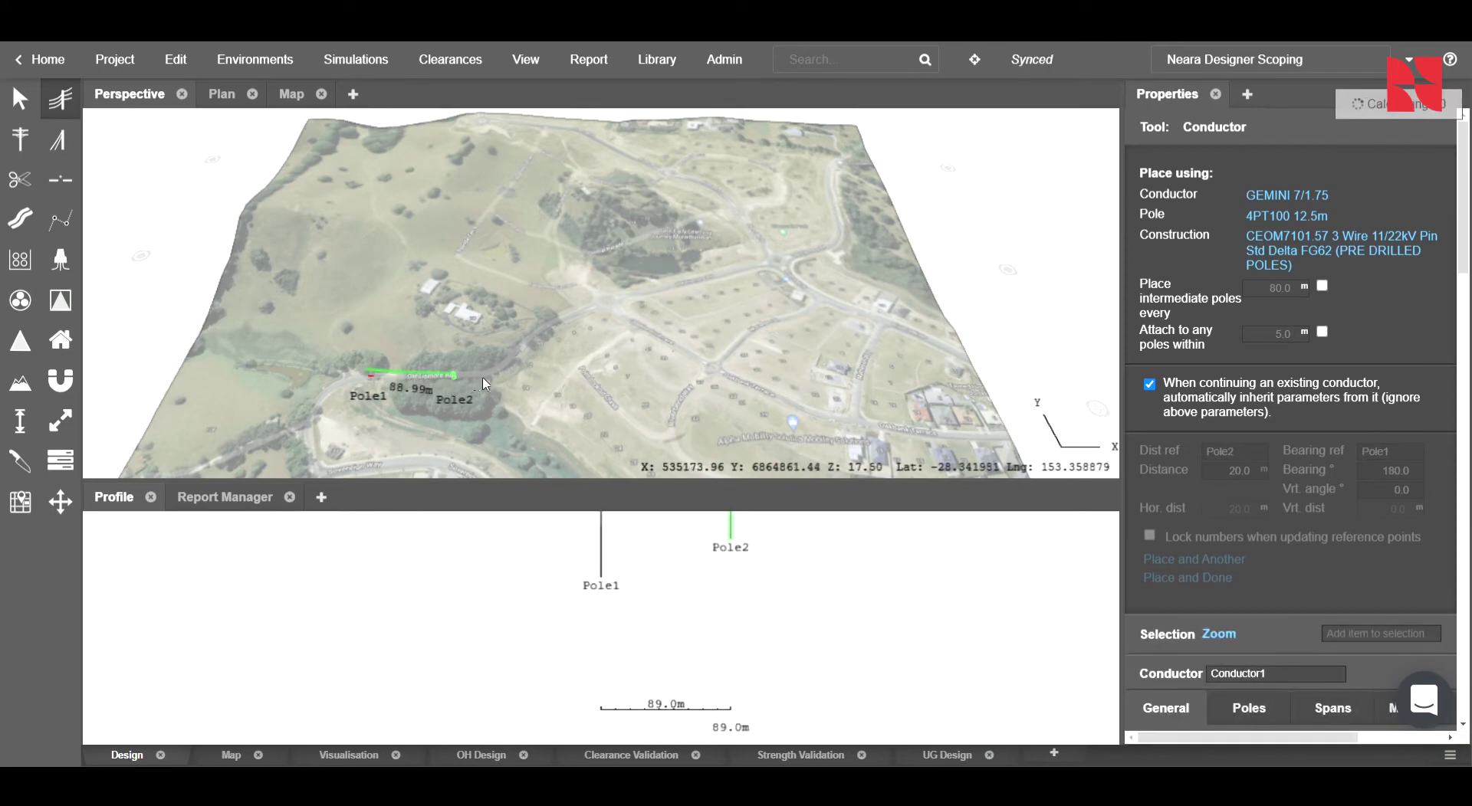
left_click(526, 348)
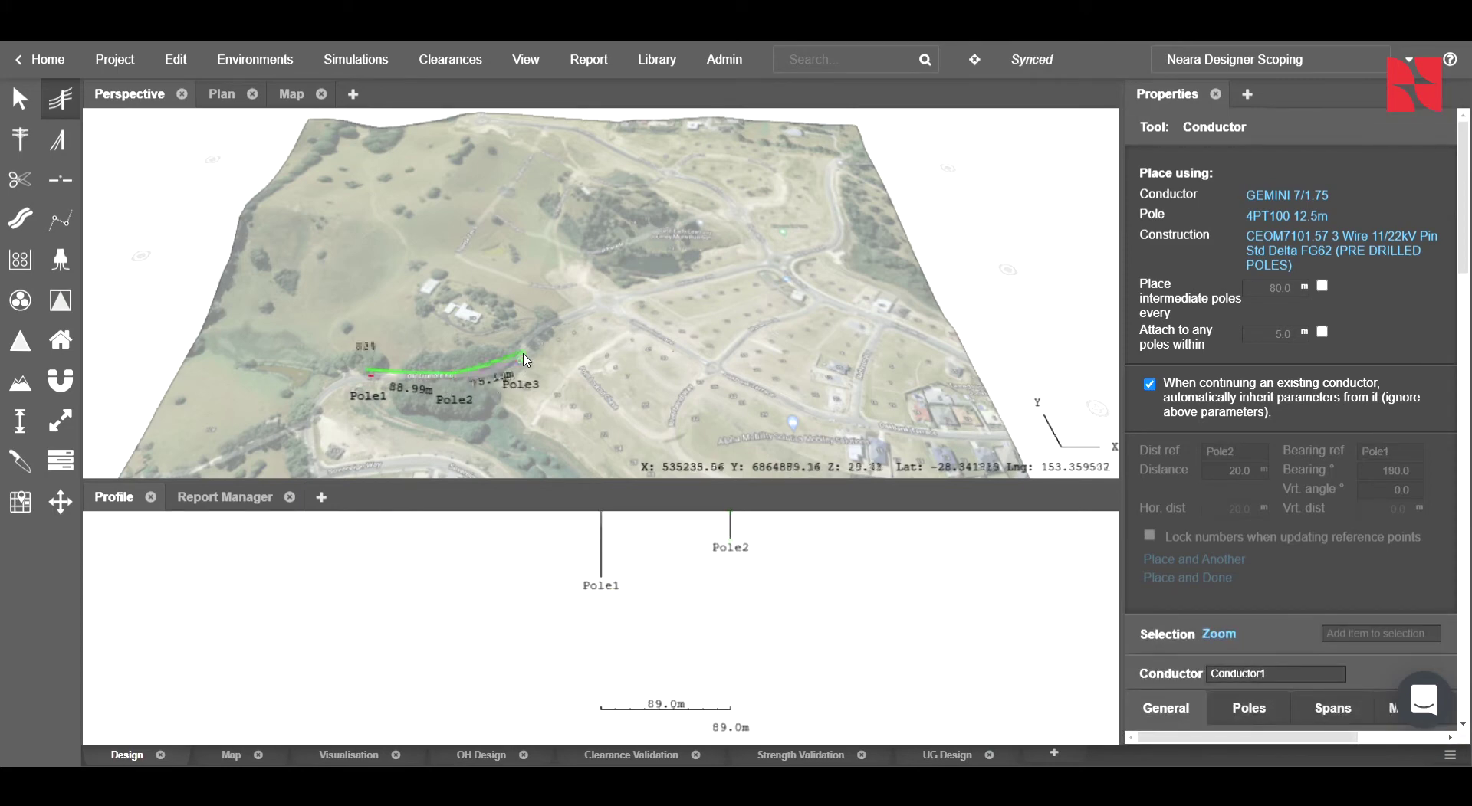
left_click(586, 312)
left_click(671, 292)
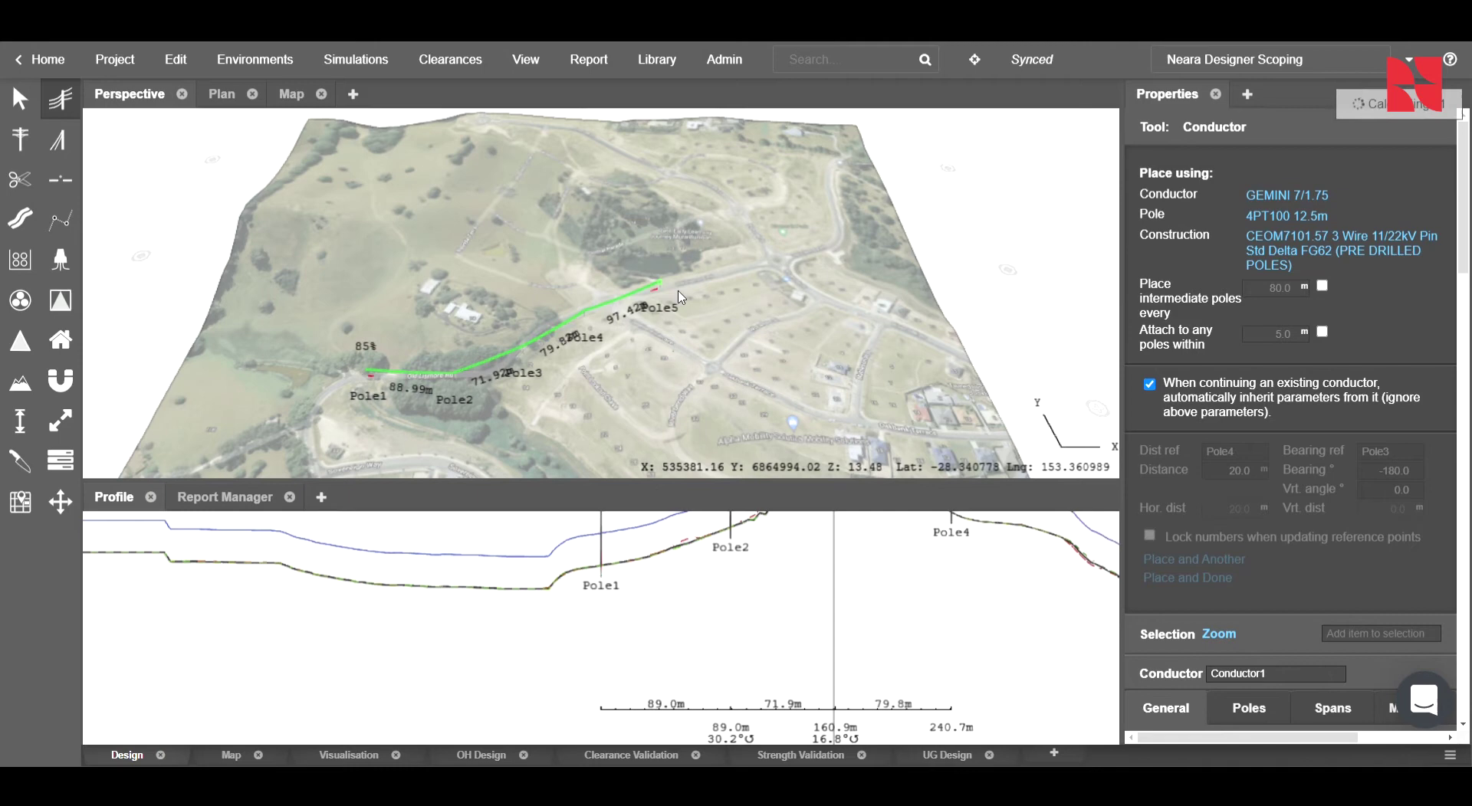
left_click(773, 249)
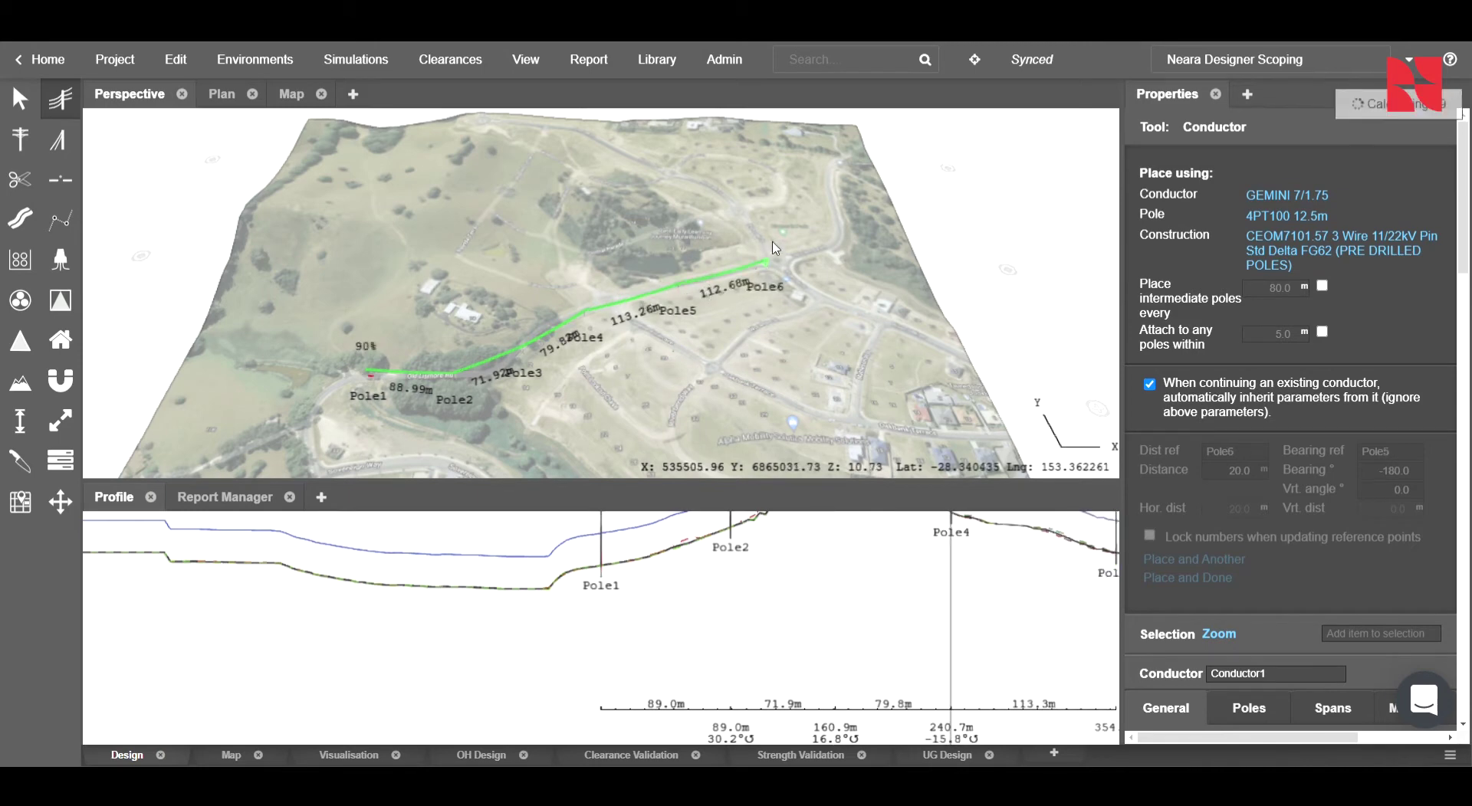
left_click(733, 201)
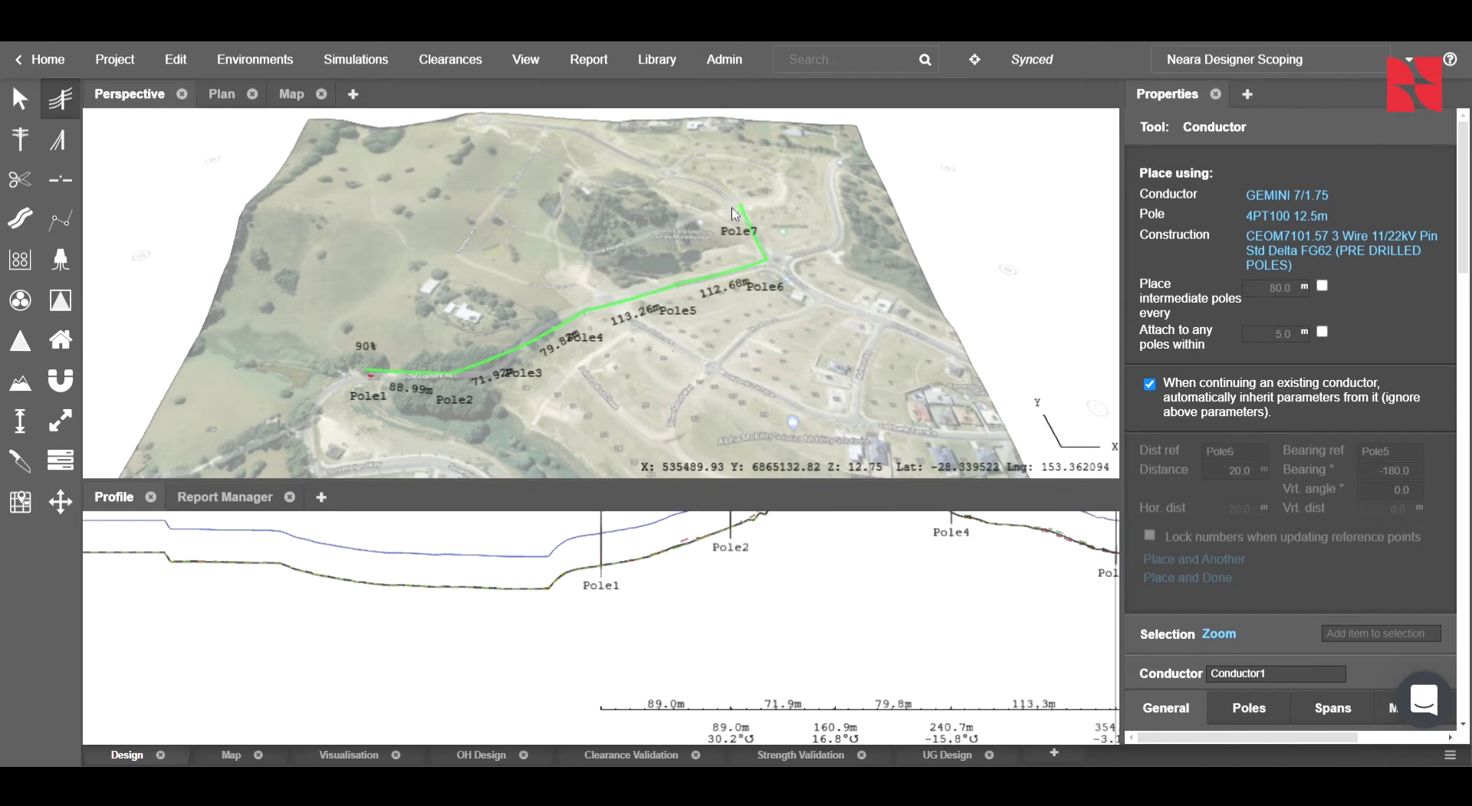
left_click(671, 185)
left_click(610, 154)
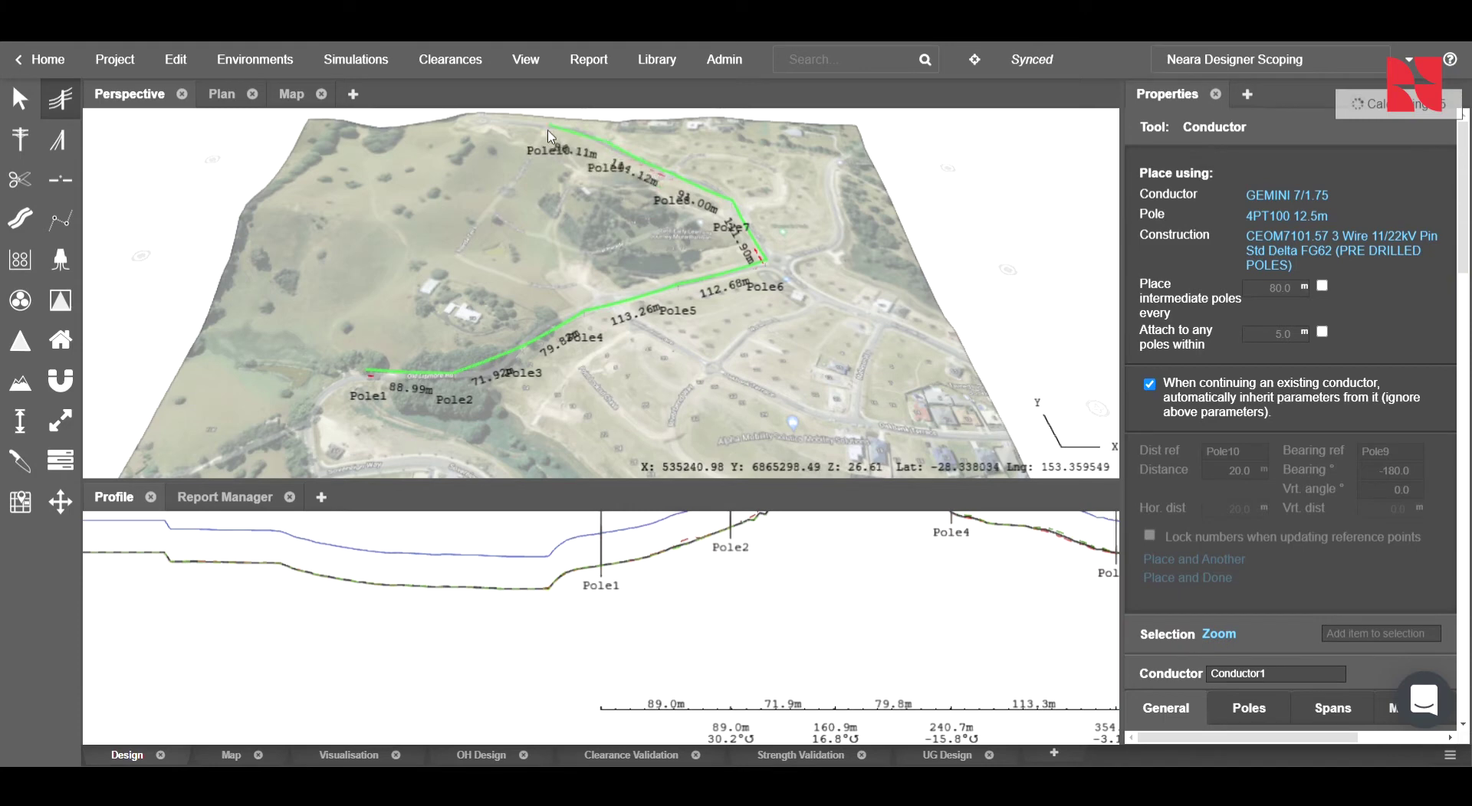
left_click(549, 132)
double_click(476, 119)
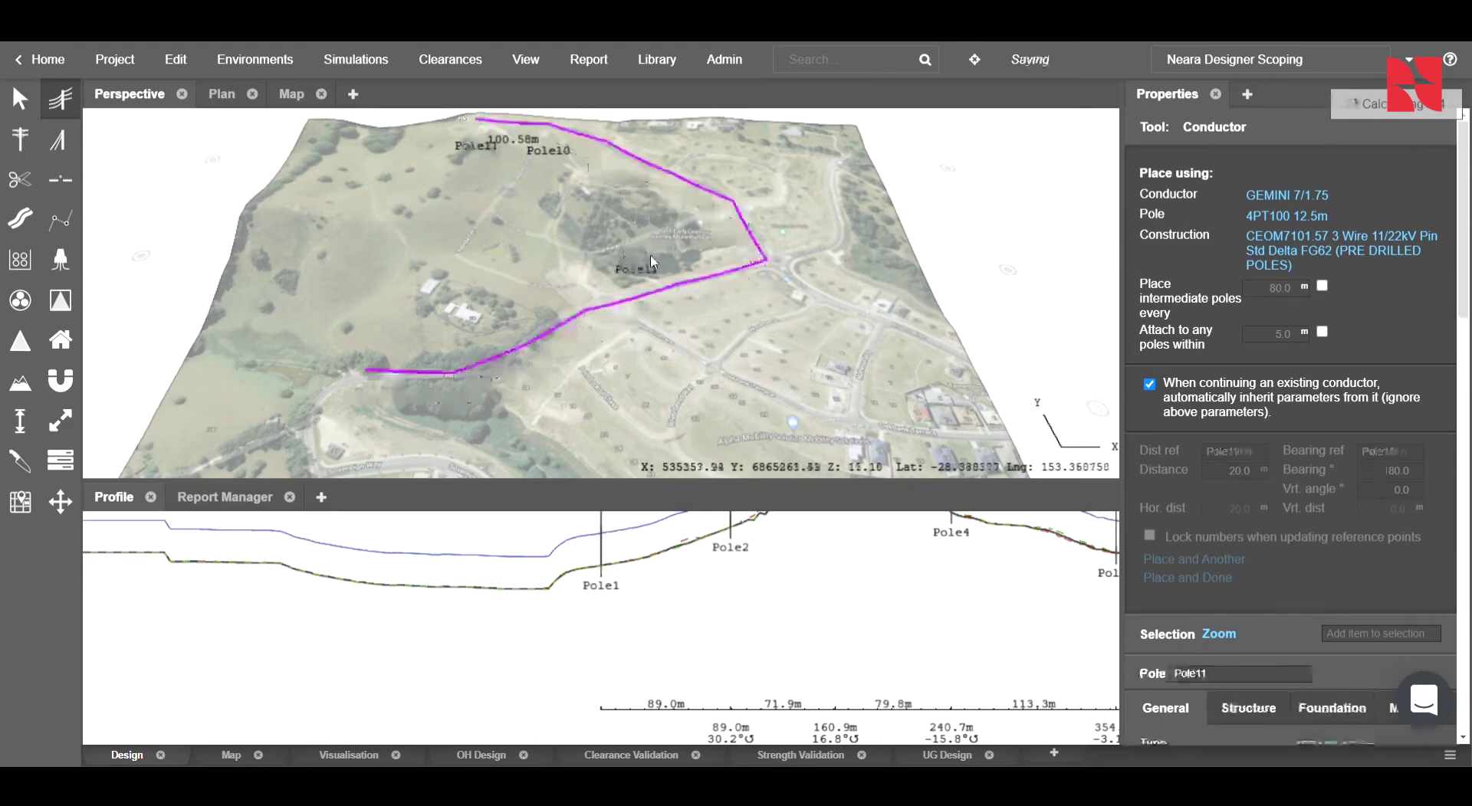
Step: Examine the conductor route and pole positions along Old Lismore Rd in plan view with the Move and Select tool
scroll(652, 261, "up", 5)
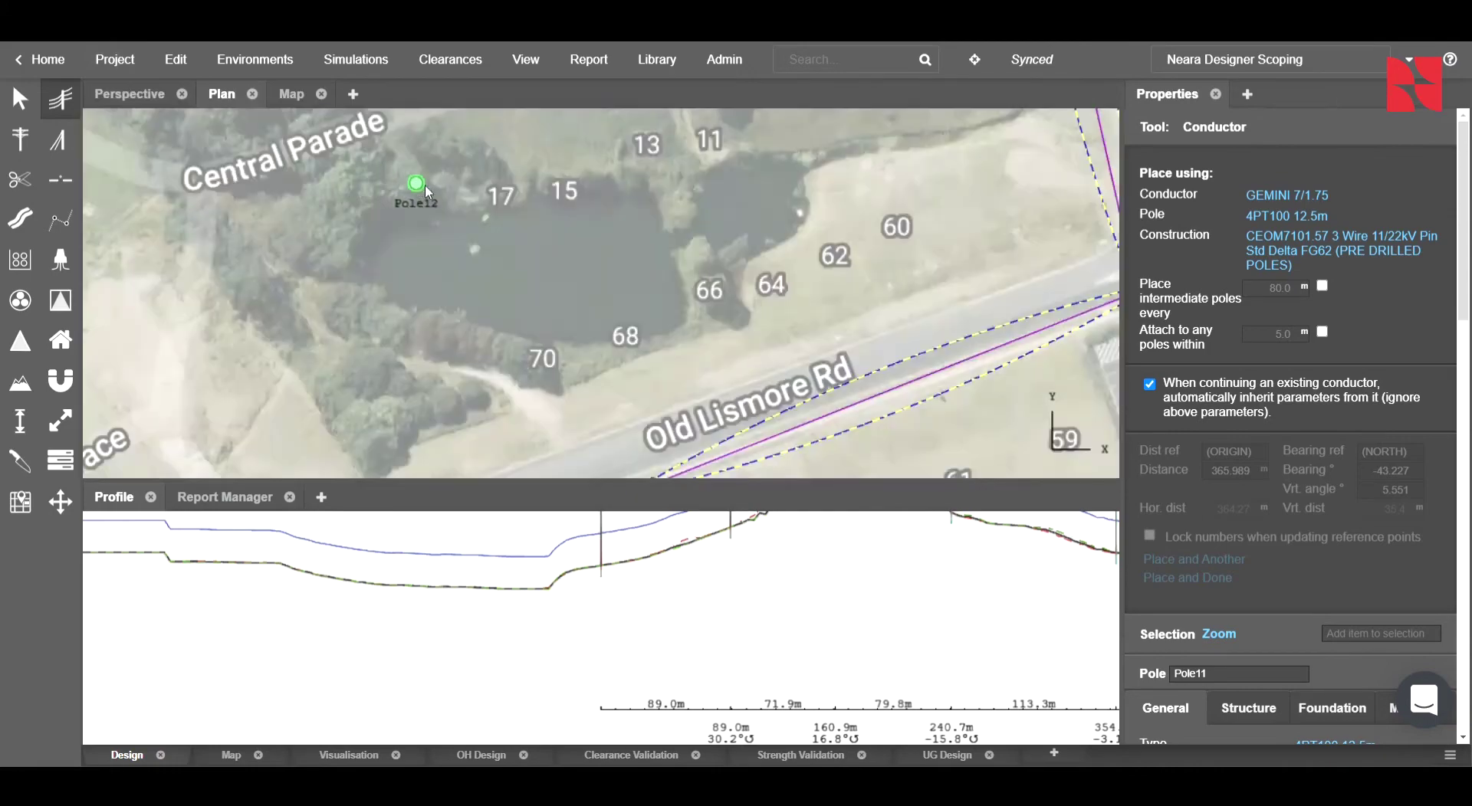
middle_click_drag(698, 298, 600, 116)
scroll(540, 246, "down", 3)
left_click_drag(492, 294, 683, 198)
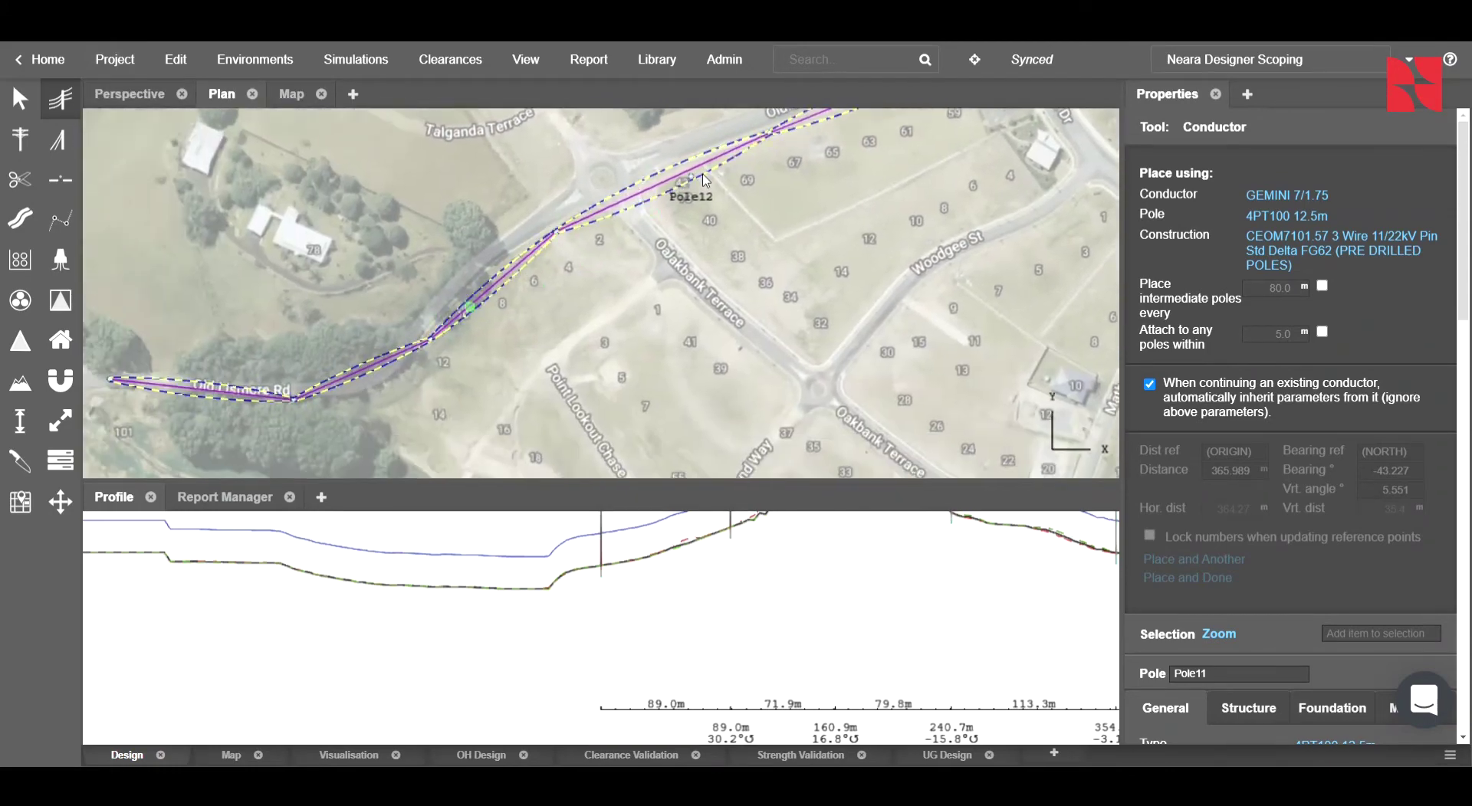
left_click(20, 99)
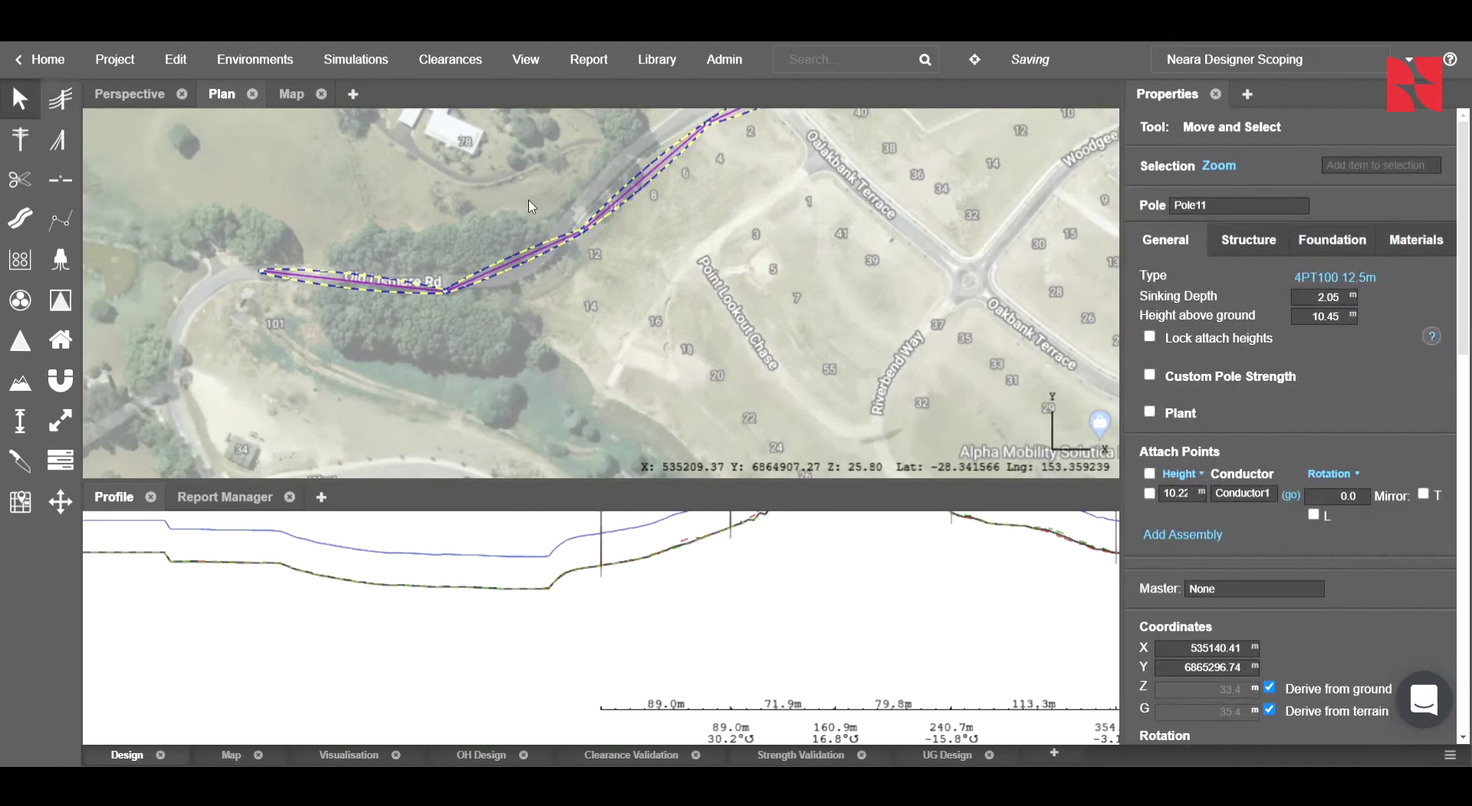
scroll(510, 285, "up", 3)
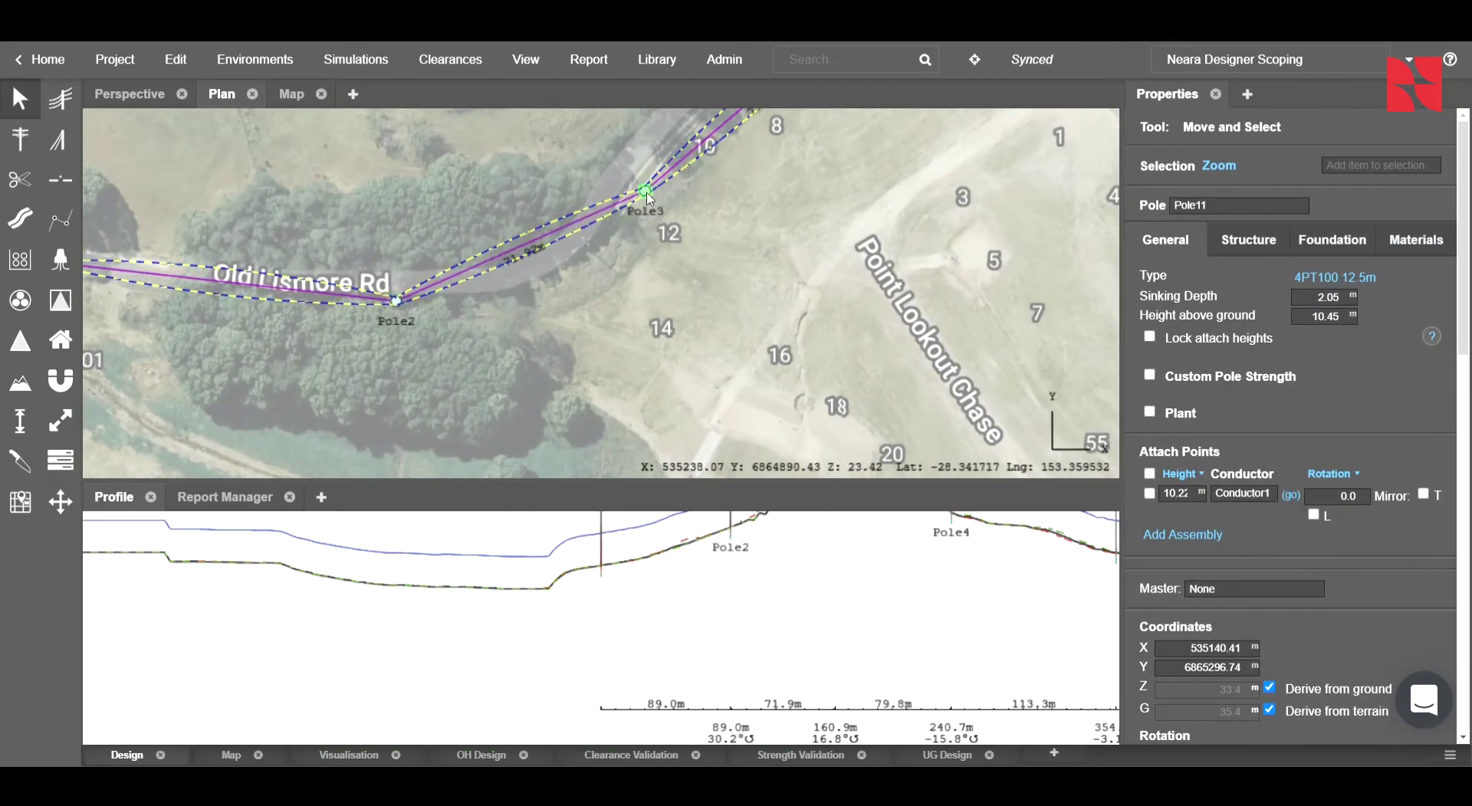
left_click_drag(726, 166, 553, 389)
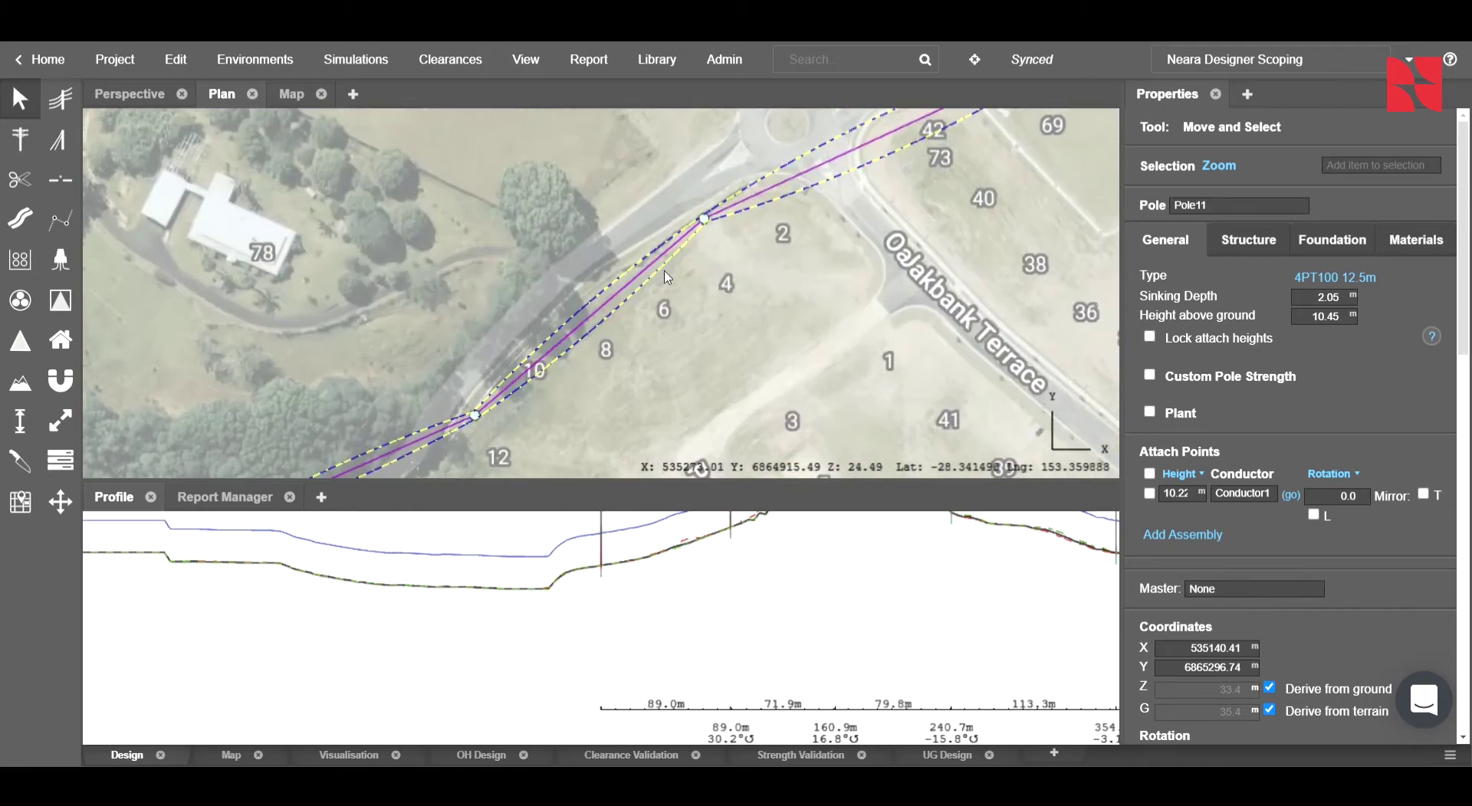
Step: Reposition the corner pole at the Old Lismore Rd and Riveroak Dr roundabout, and move Pole7 to the verge beside the next roundabout
left_click_drag(759, 199, 420, 391)
left_click_drag(801, 239, 694, 275)
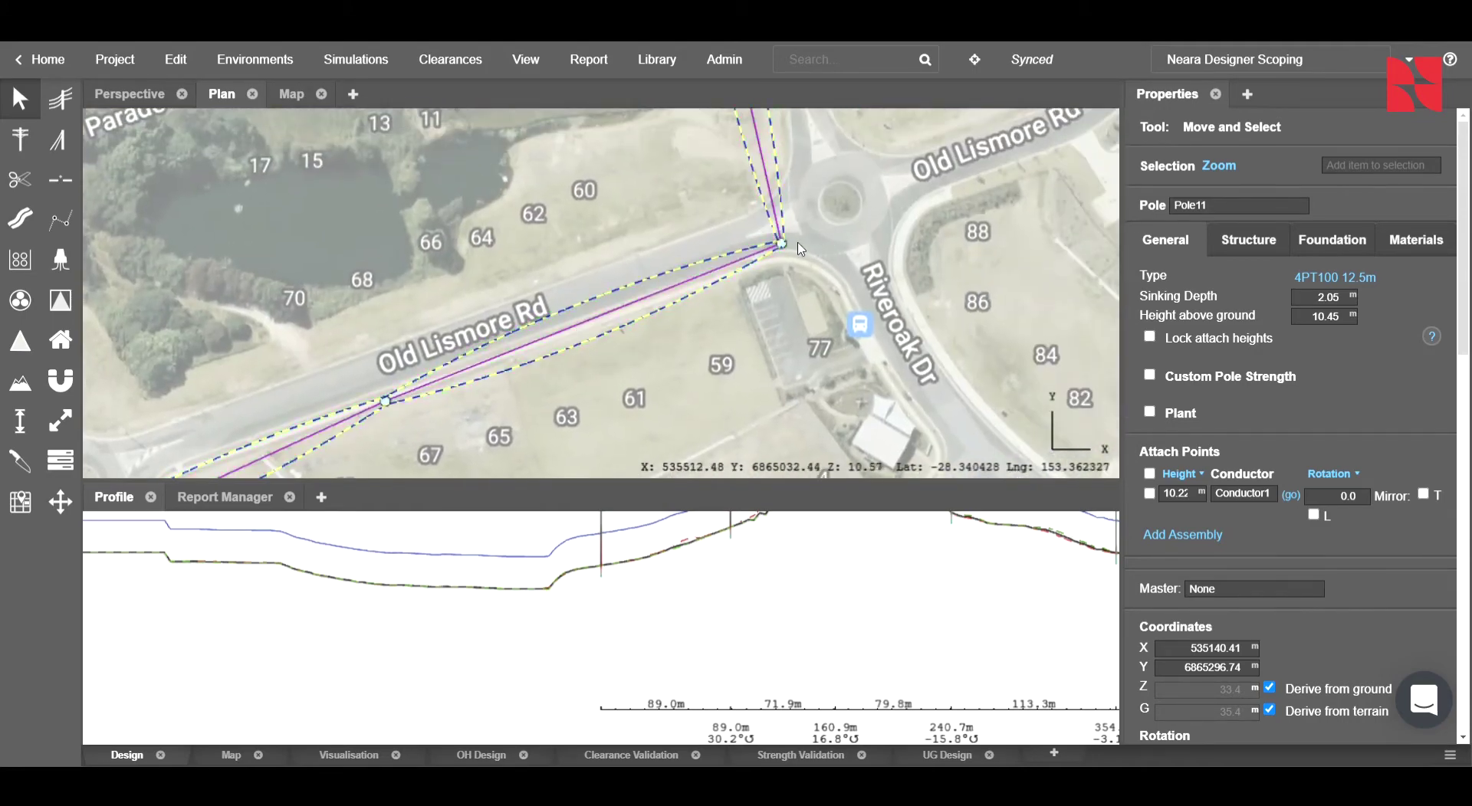
left_click_drag(782, 243, 788, 262)
left_click_drag(772, 191, 759, 414)
left_click_drag(706, 118, 689, 325)
left_click_drag(653, 264, 645, 351)
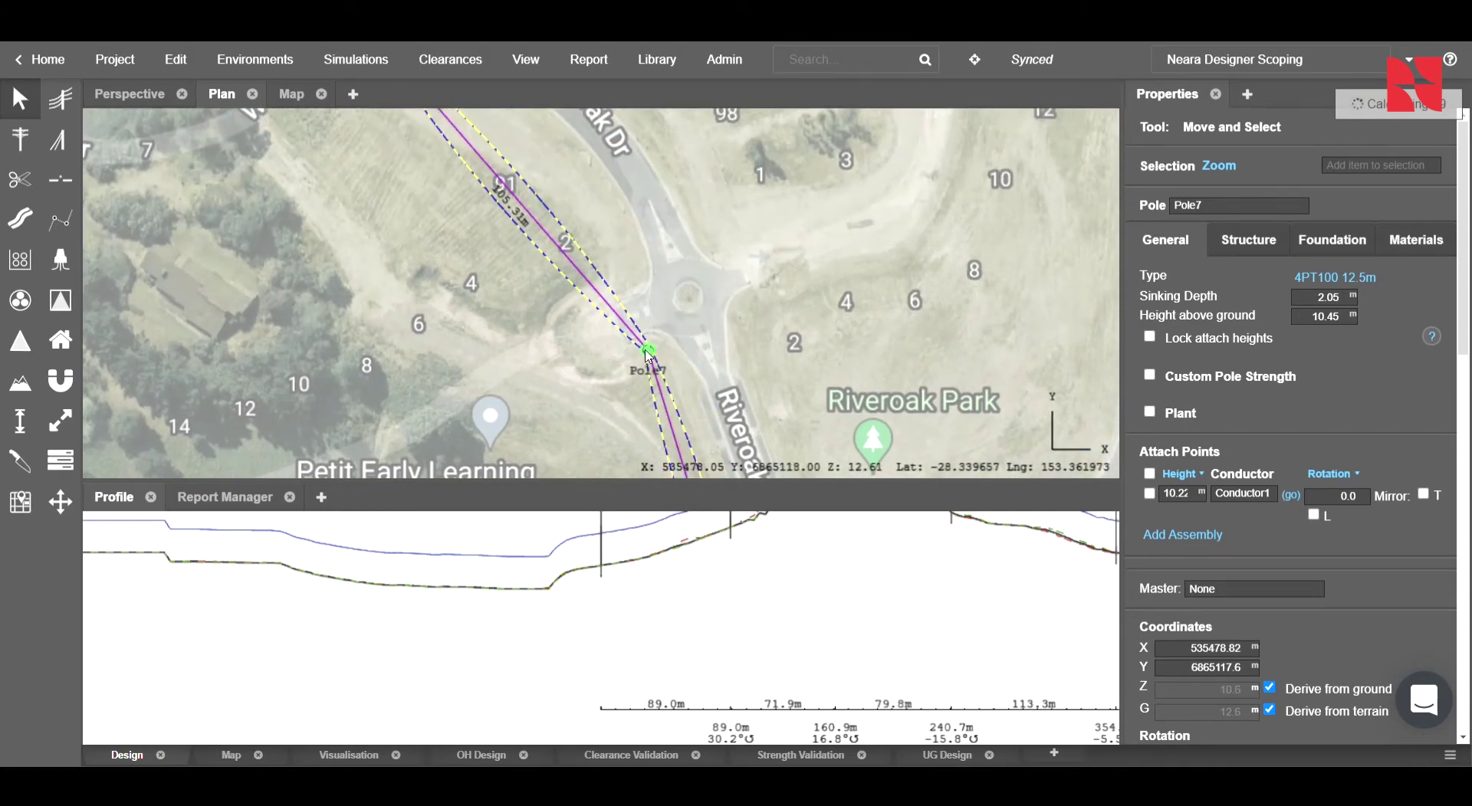
Step: Move Pole11 at the far end of the line east to about X 535162.18, Y 6865299.78
left_click_drag(469, 166, 759, 466)
left_click_drag(465, 135, 766, 329)
left_click_drag(123, 302, 526, 299)
Step: In the Perspective view, place a prism obstruction on lot 65, just south of Old Lismore Rd
left_click(131, 93)
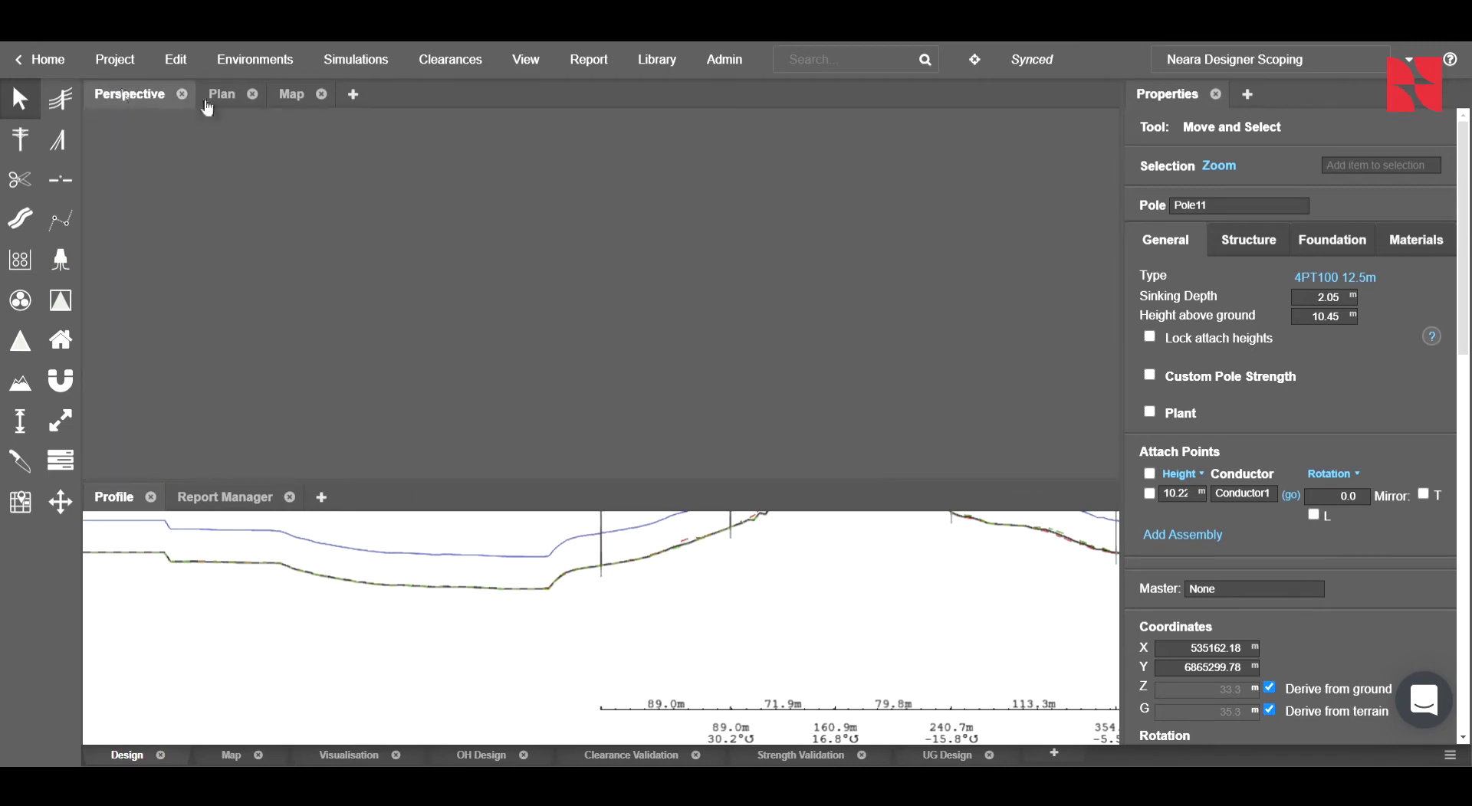
scroll(648, 271, "down", 5)
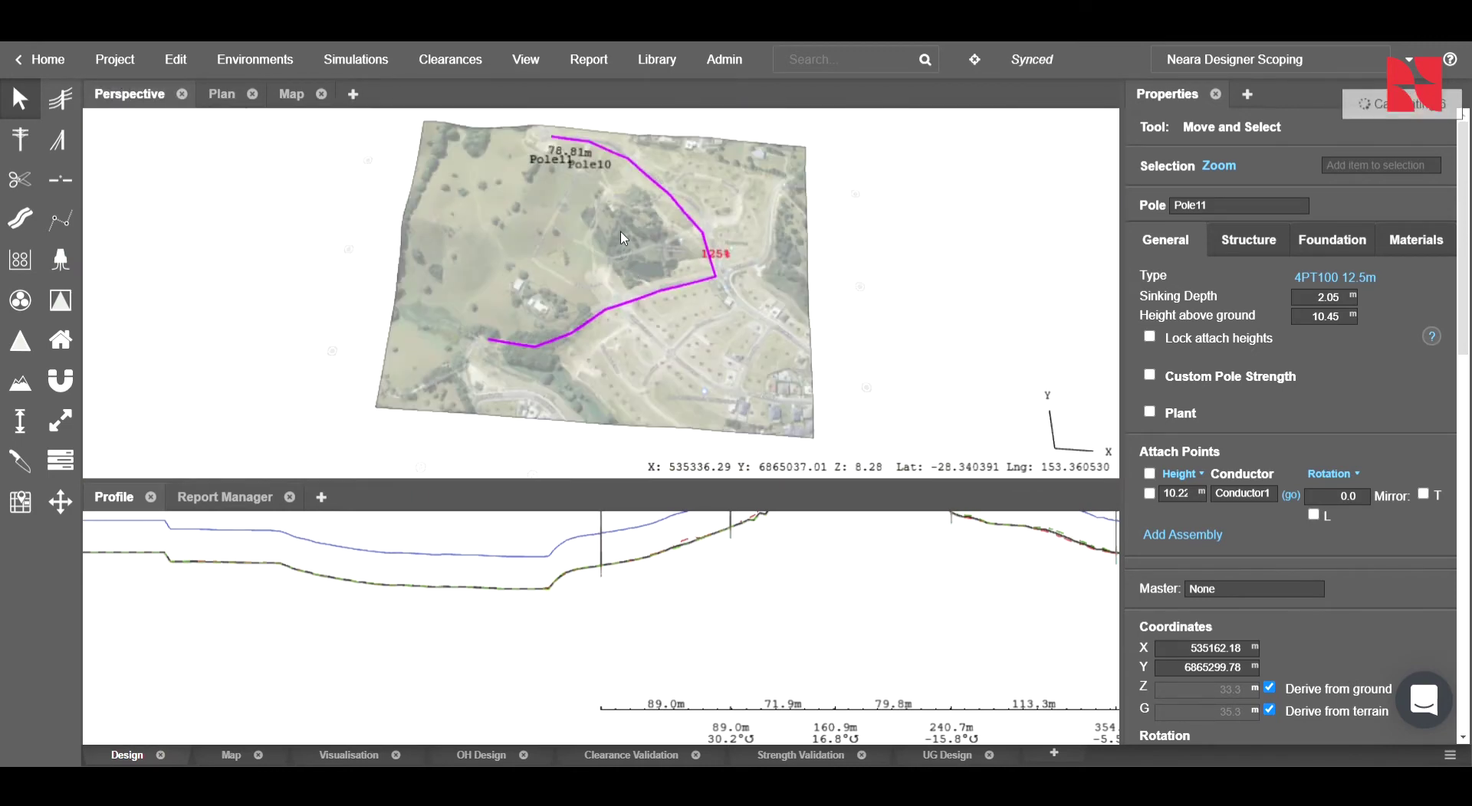
middle_click_drag(621, 238, 645, 187)
scroll(648, 253, "up", 5)
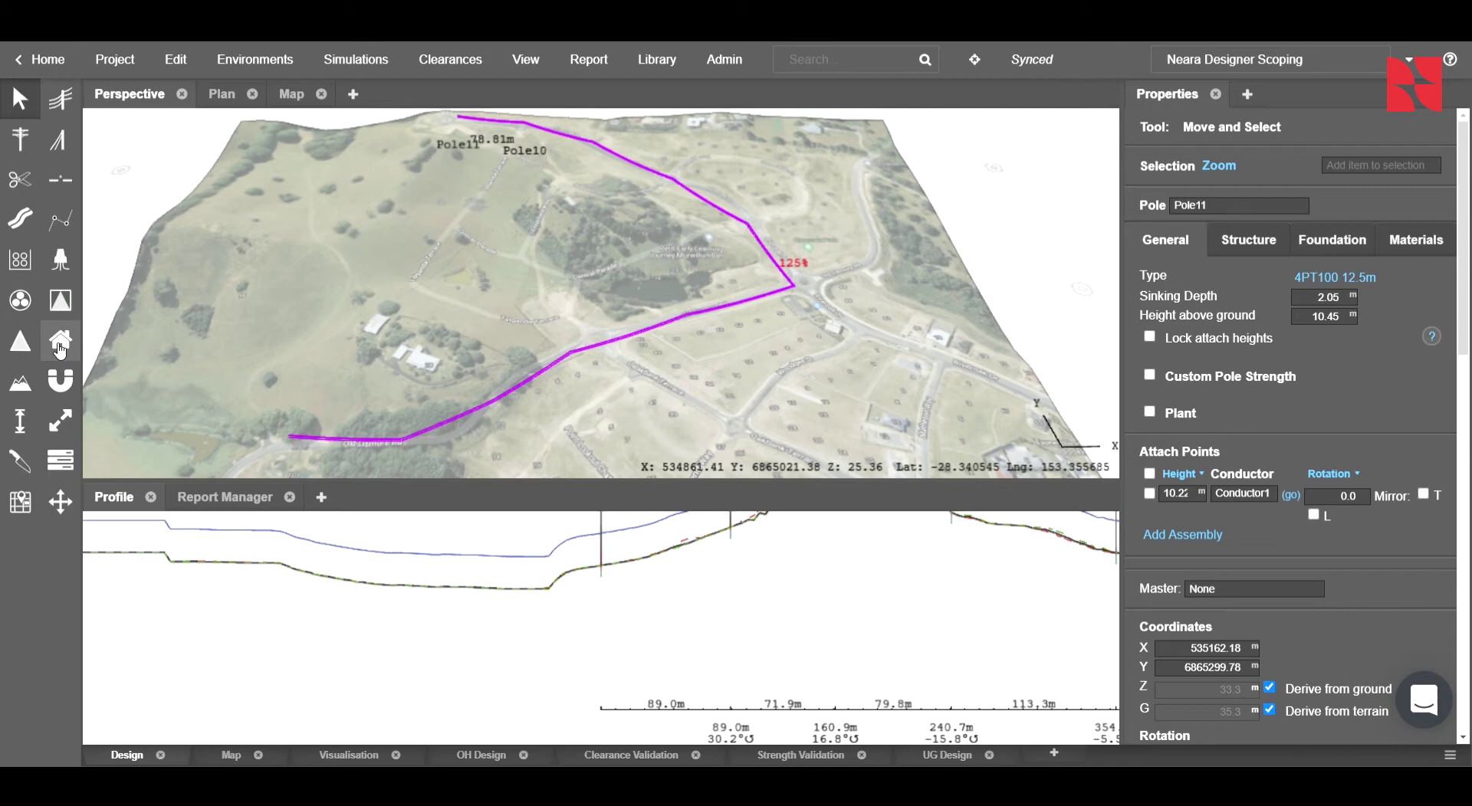
left_click(61, 349)
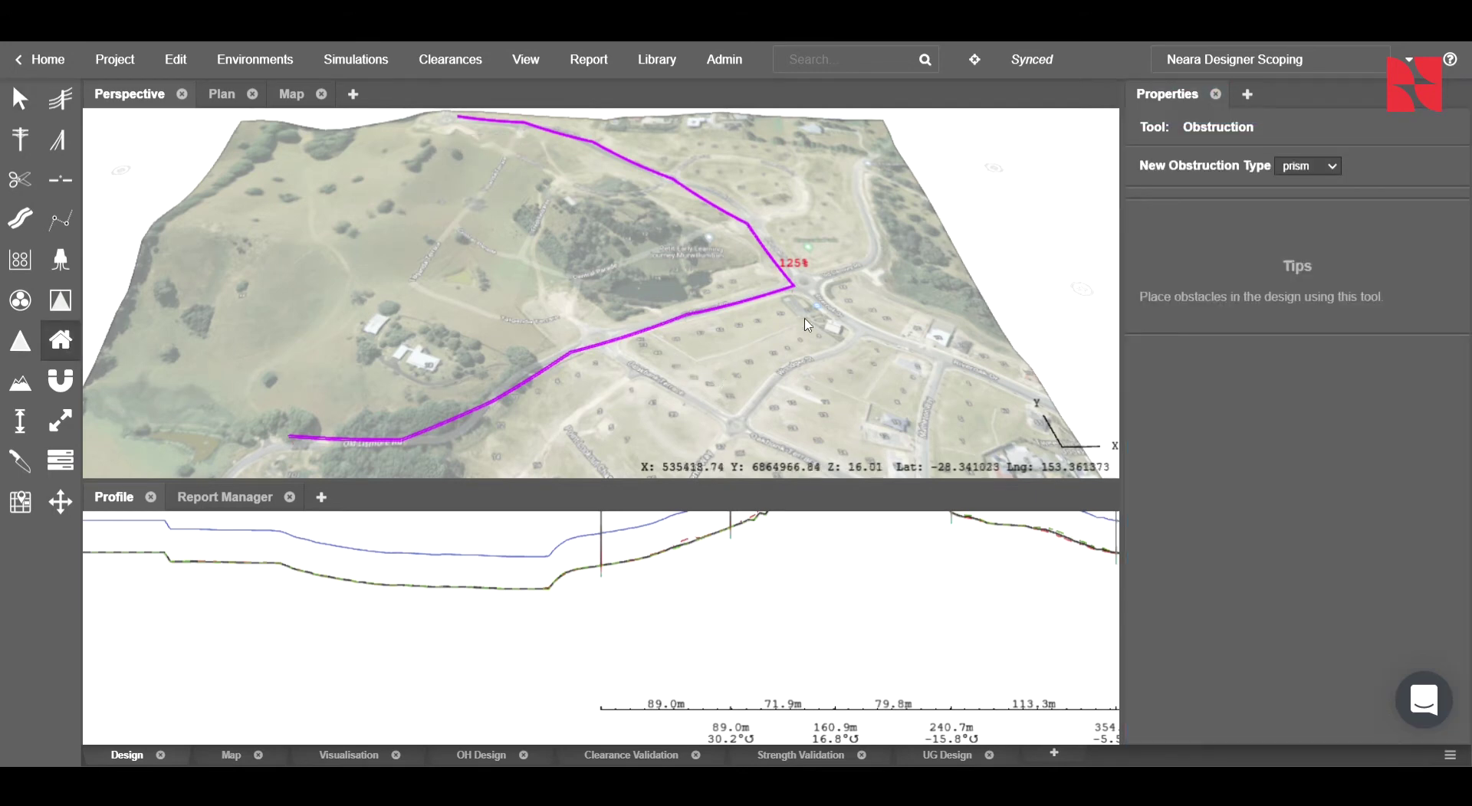
left_click(1311, 184)
right_click_drag(604, 331, 710, 342)
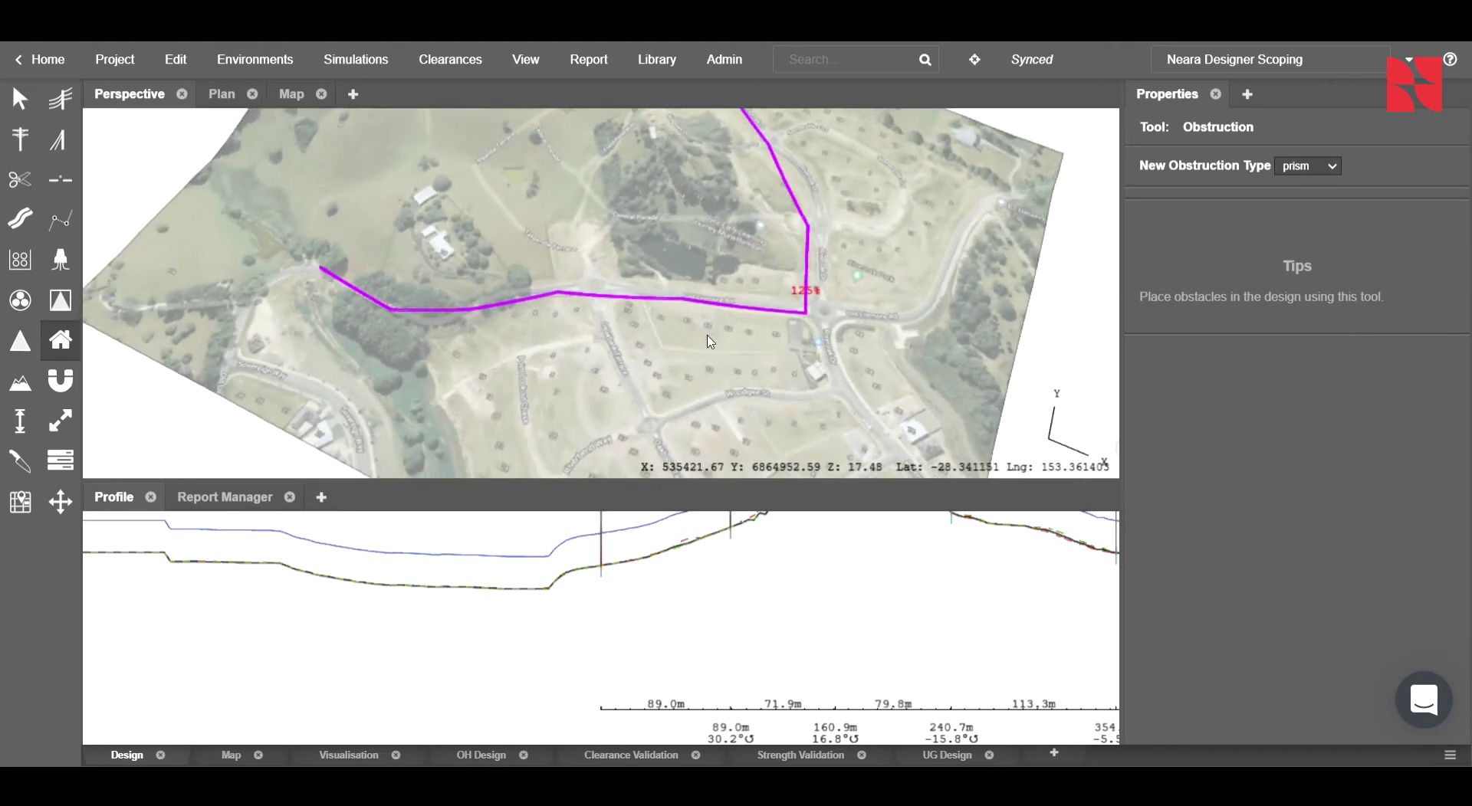
left_click(712, 333)
scroll(711, 329, "up", 10)
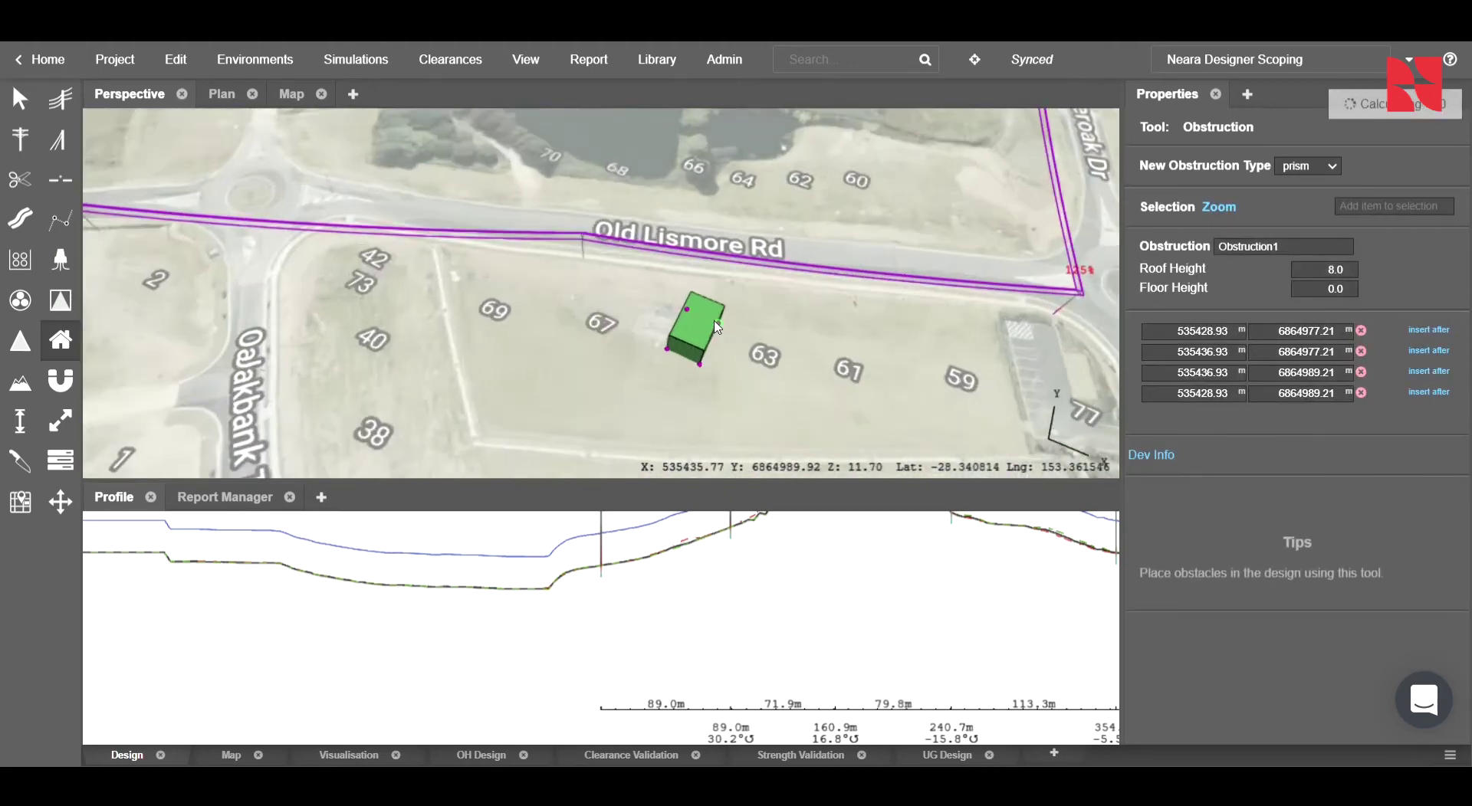
Step: Reshape the obstruction's footprint by moving its four corners into a roughly rectangular building outline aligned with Old Lismore Rd
left_click_drag(732, 330, 744, 311)
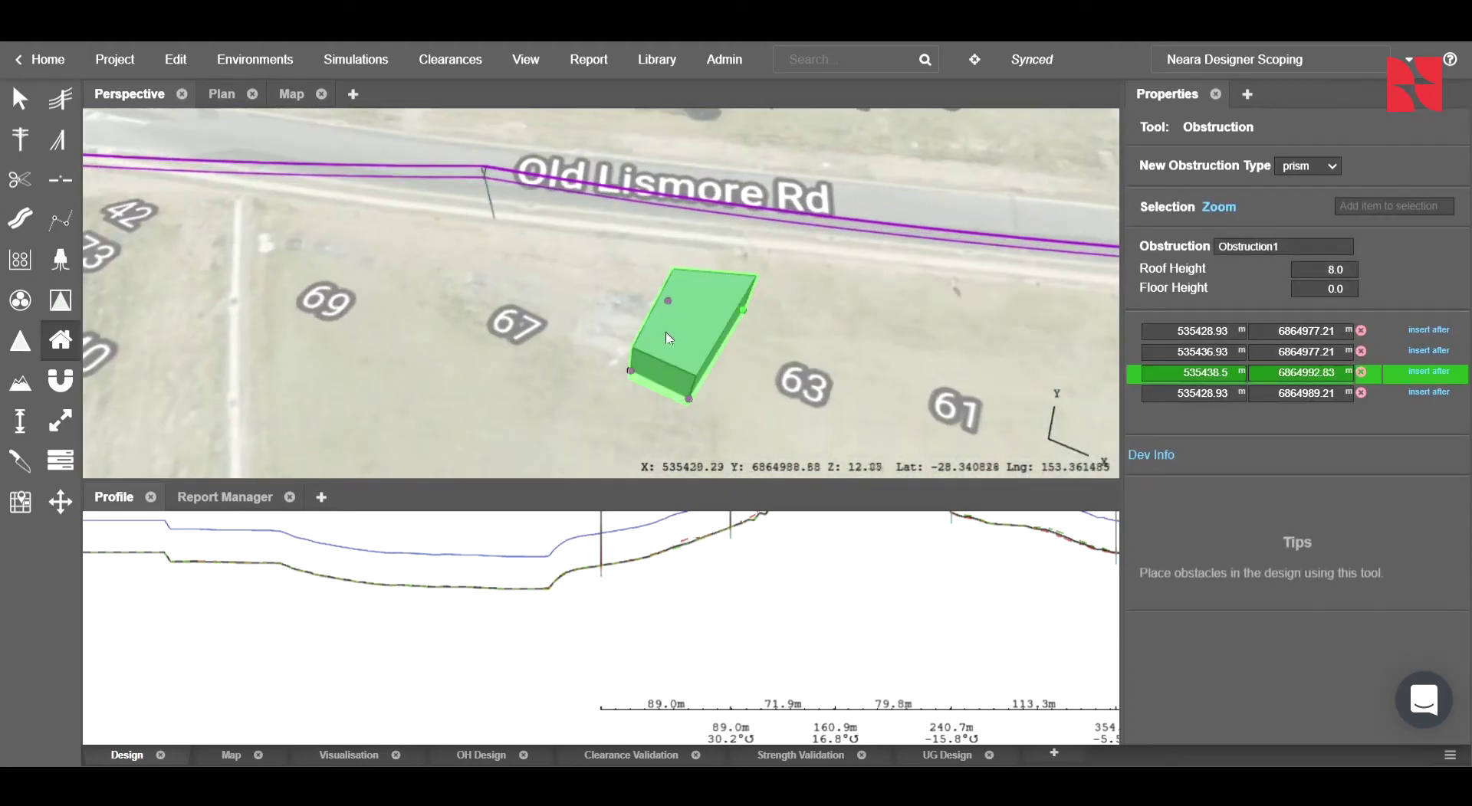
left_click_drag(688, 399, 756, 388)
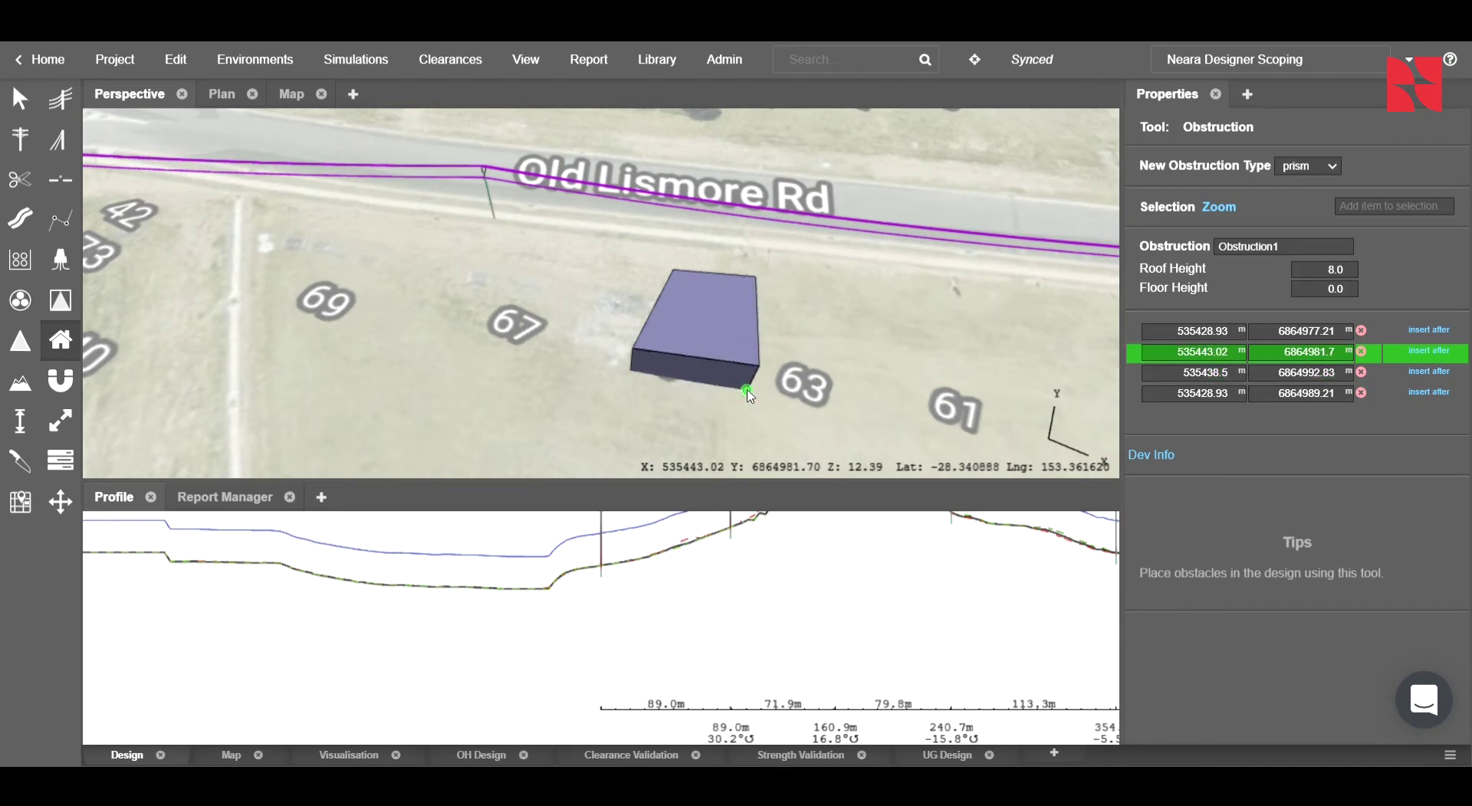
left_click(632, 371)
left_click_drag(638, 379, 647, 374)
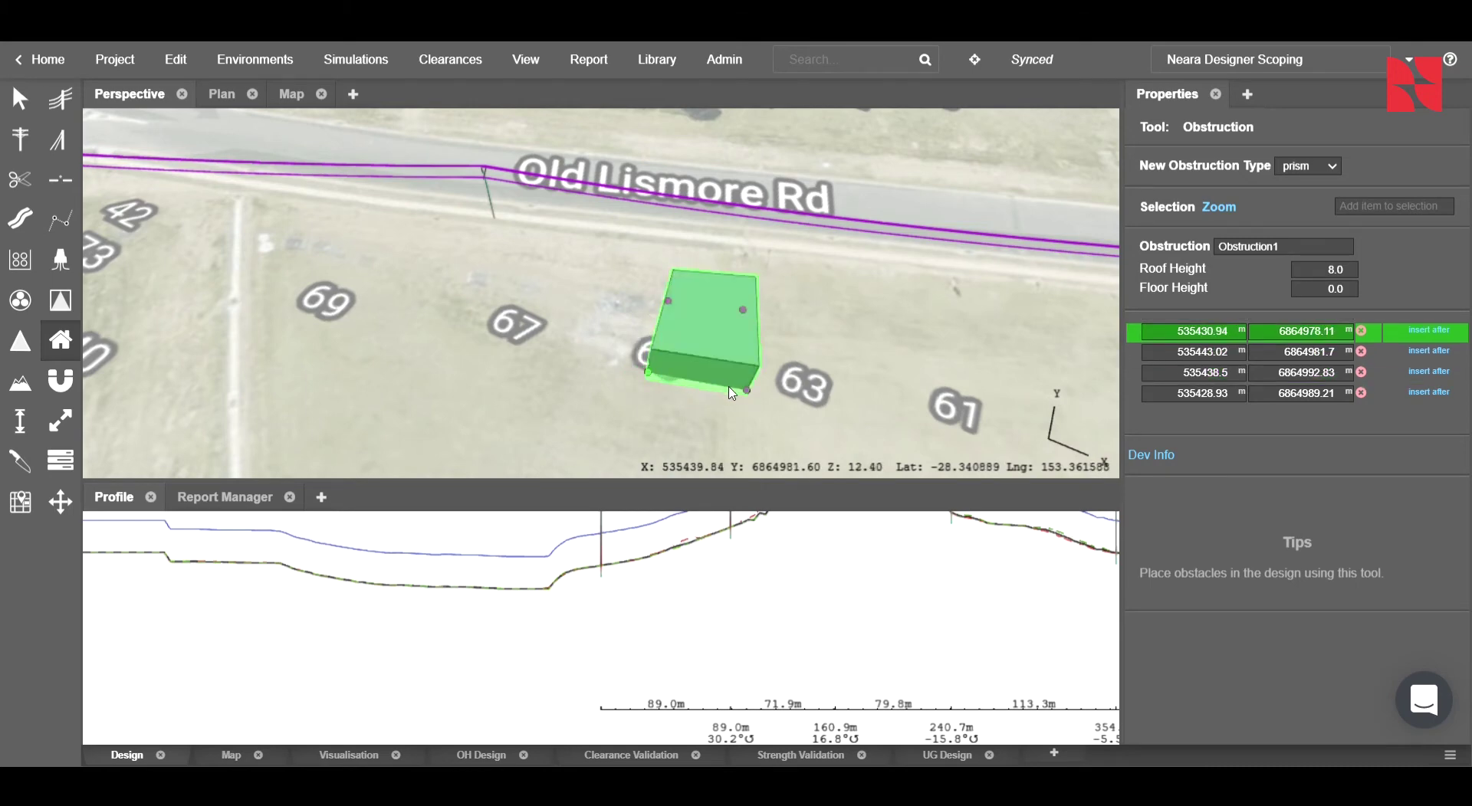
left_click(746, 393)
left_click_drag(747, 392, 736, 391)
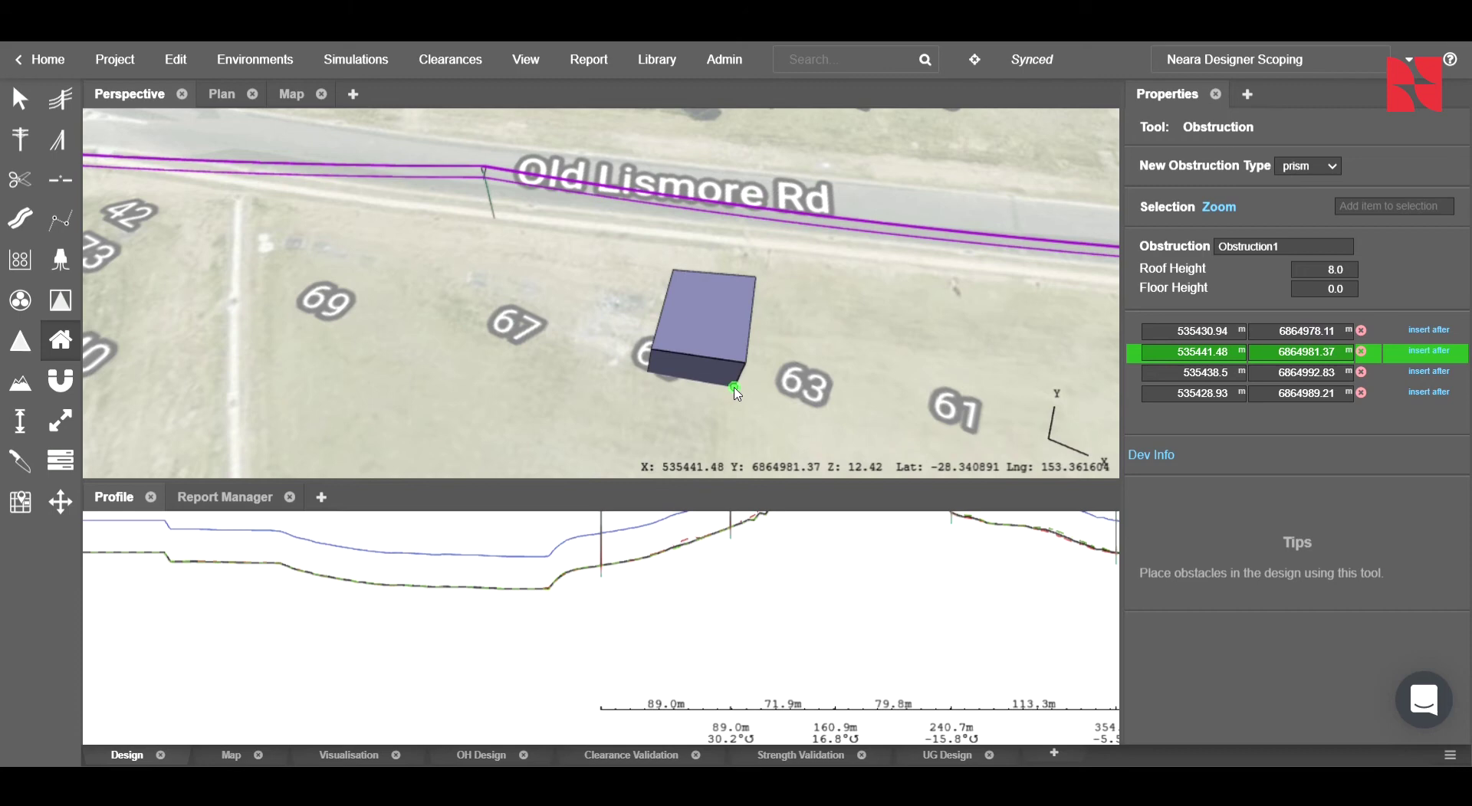
middle_click_drag(581, 375, 581, 438)
left_click(672, 289)
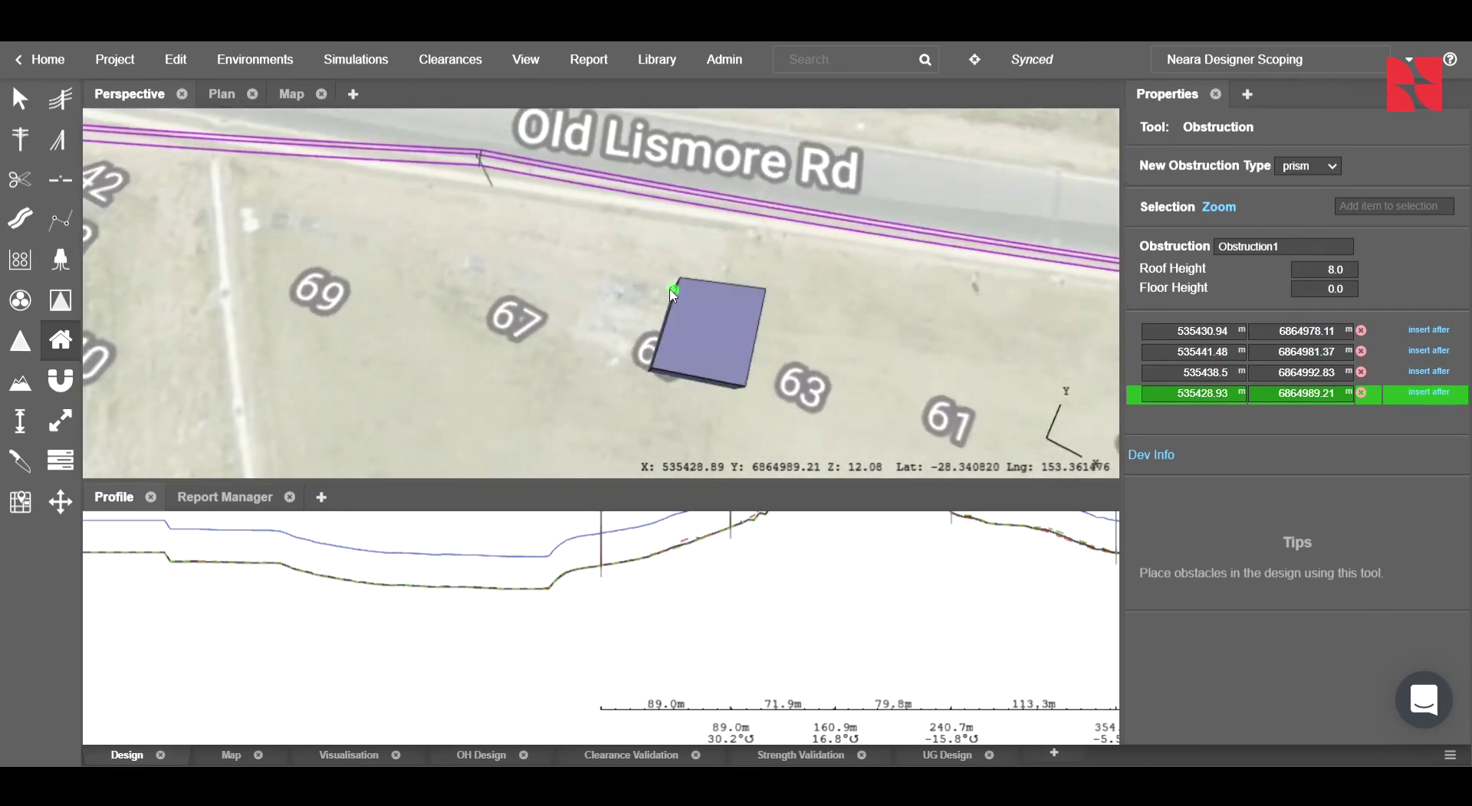
left_click_drag(672, 290, 668, 290)
Step: Check the view display settings and examine the conductor route and the obstruction across the whole terrain in perspective
scroll(690, 289, "down", 10)
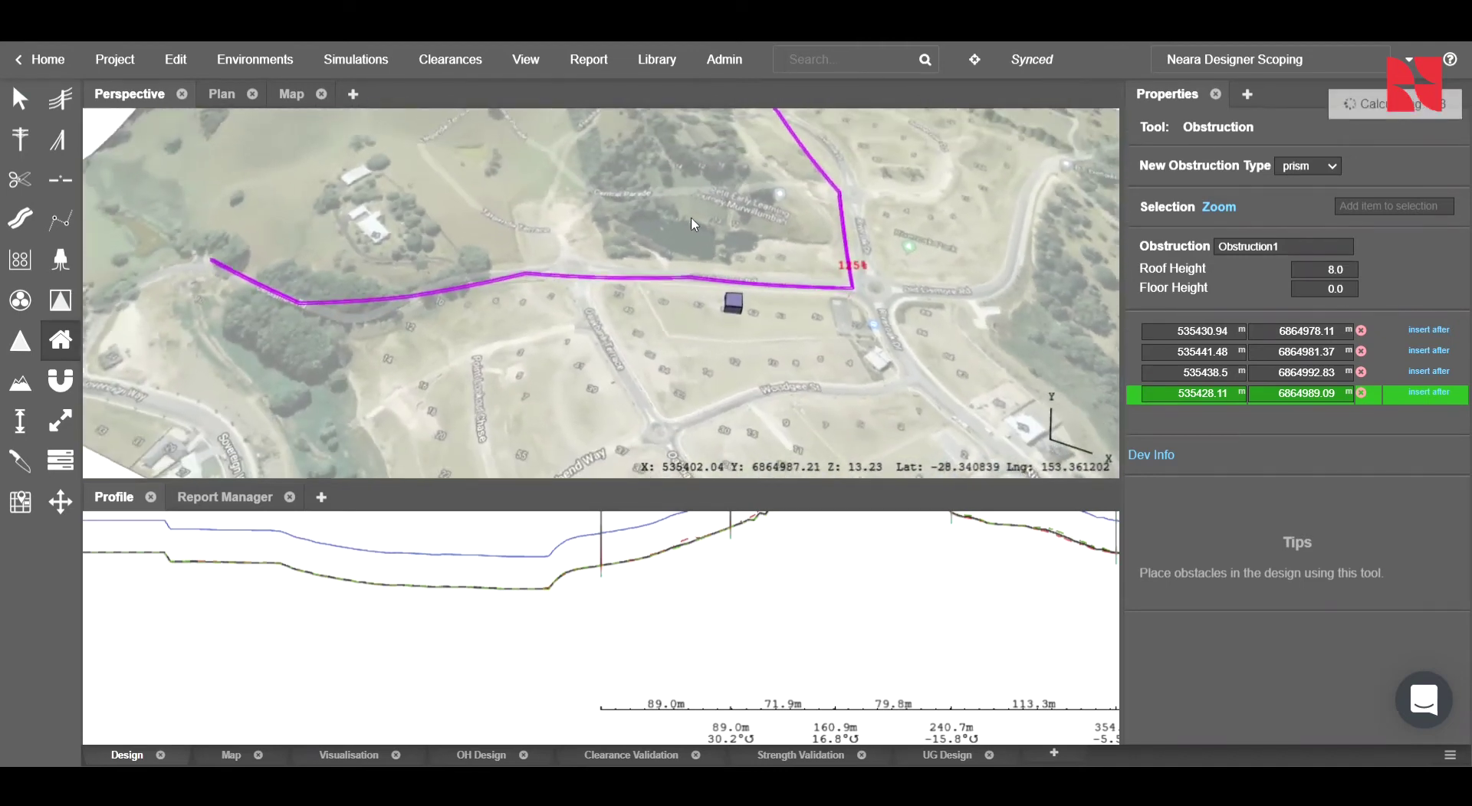
left_click(525, 61)
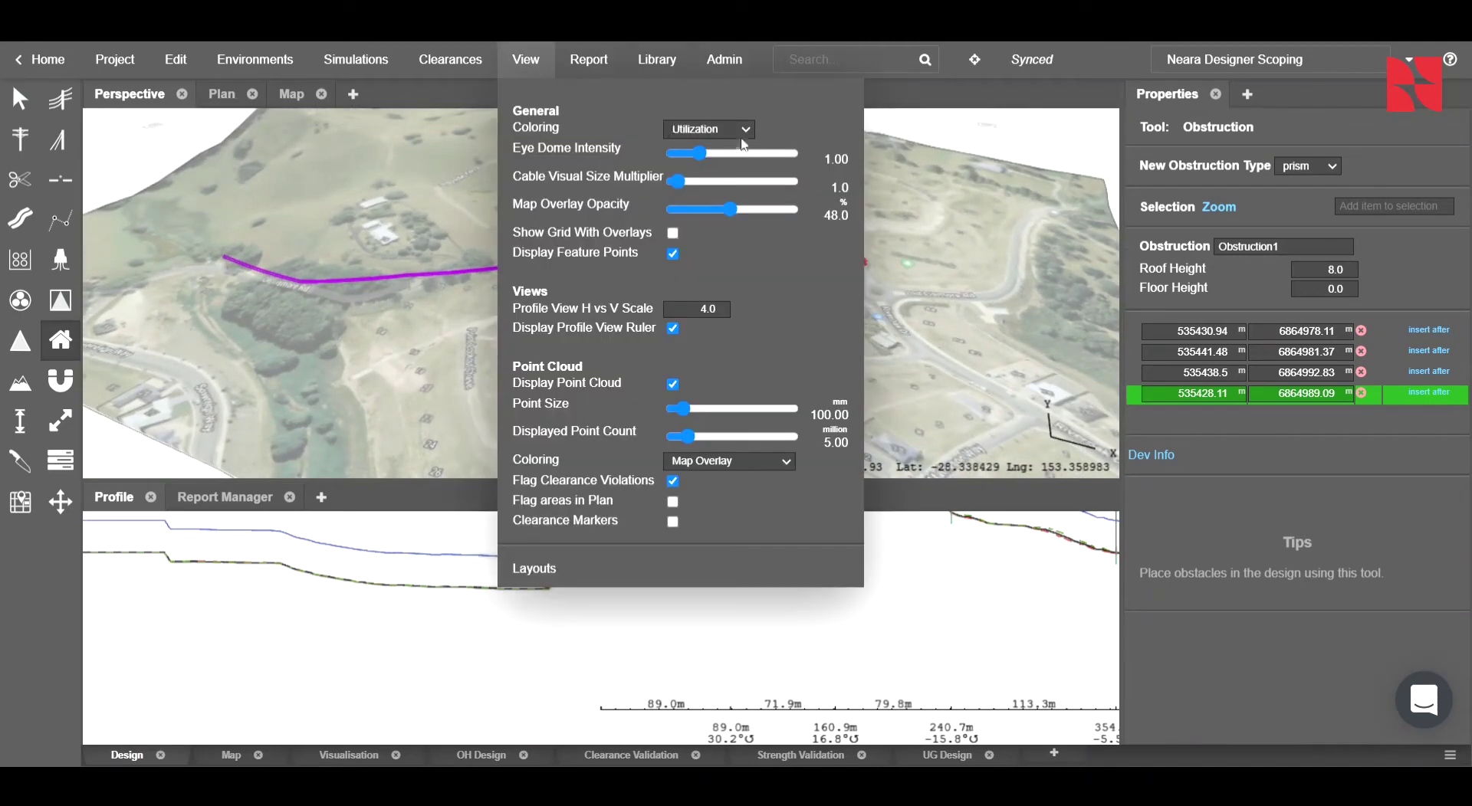
left_click(540, 63)
scroll(775, 230, "up", 3)
mouse_move(775, 225)
middle_mouse_down()
mouse_move(779, 141)
mouse_move(774, 215)
middle_mouse_up()
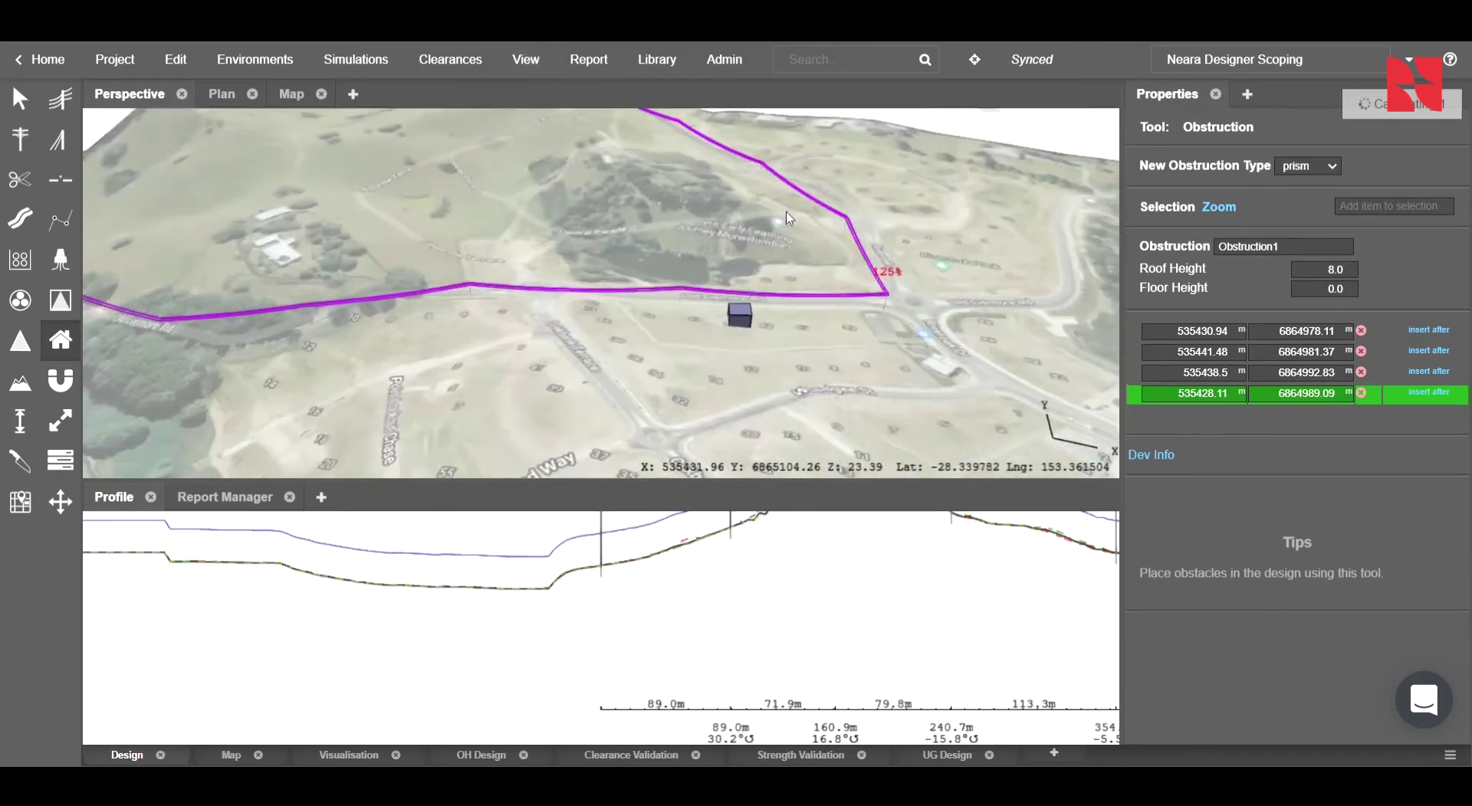
scroll(773, 215, "down", 4)
scroll(637, 214, "up", 3)
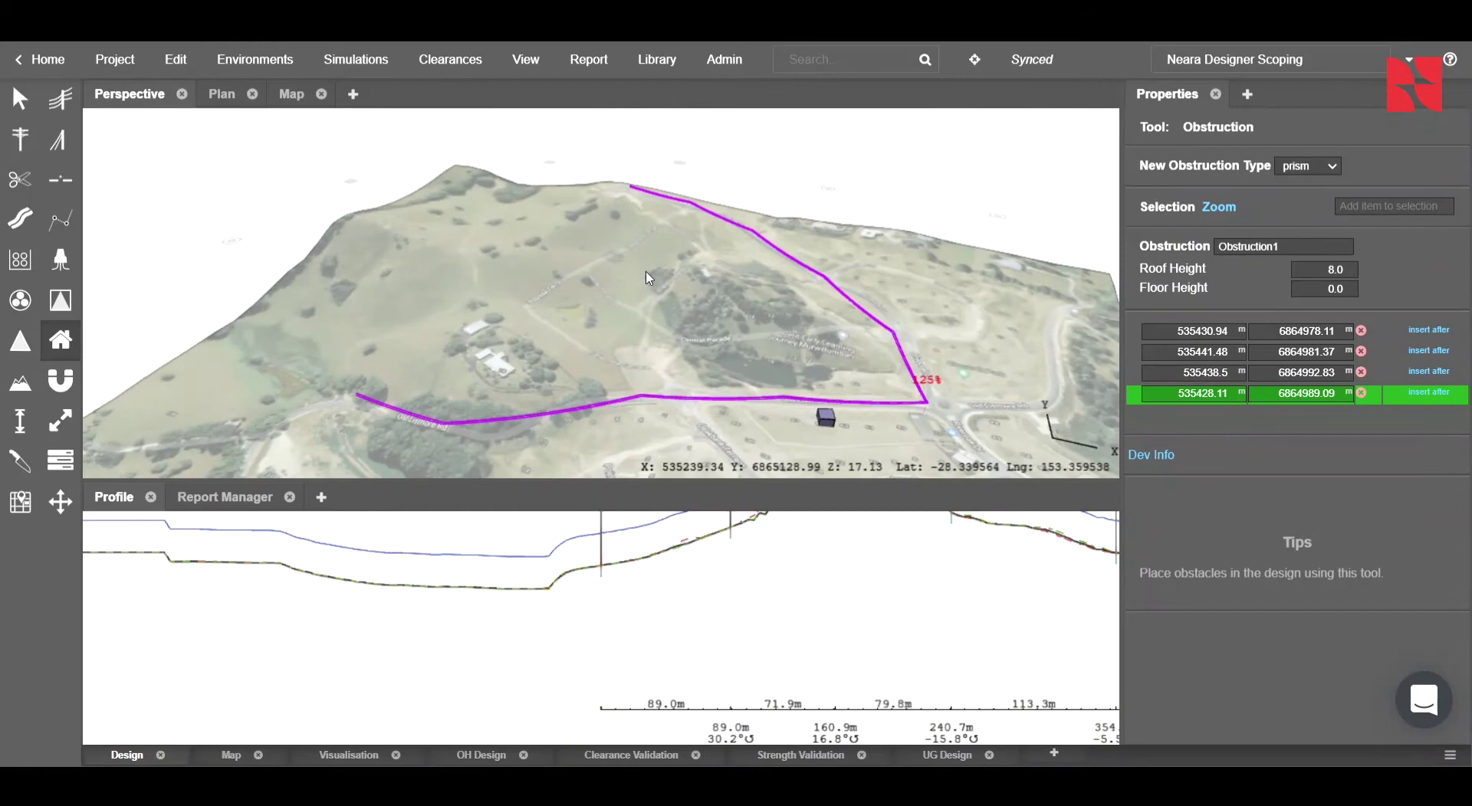
Step: Select the conductor with the Move and Select tool and inspect its properties and the full line profile
left_click(20, 98)
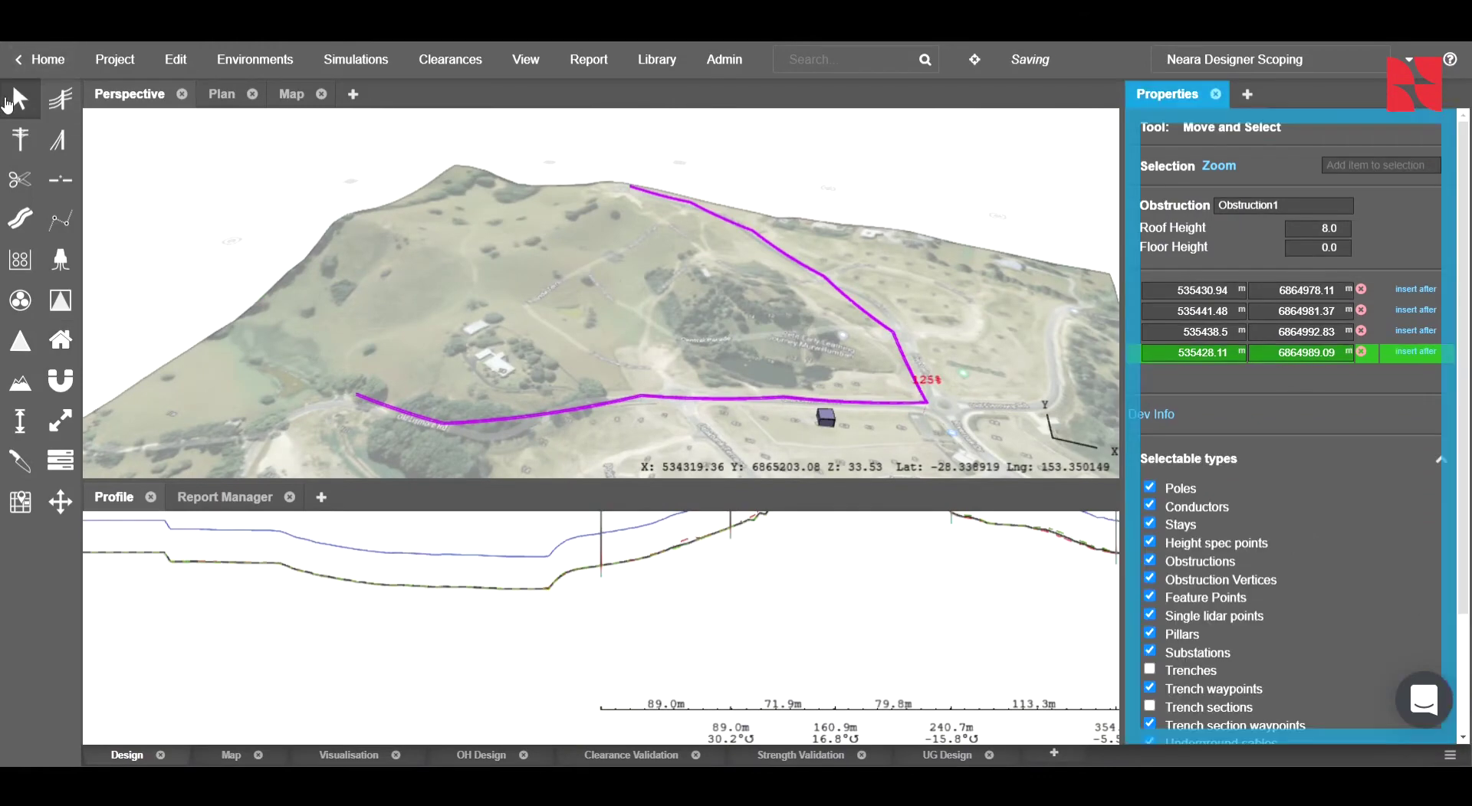
left_click_drag(923, 312, 800, 291)
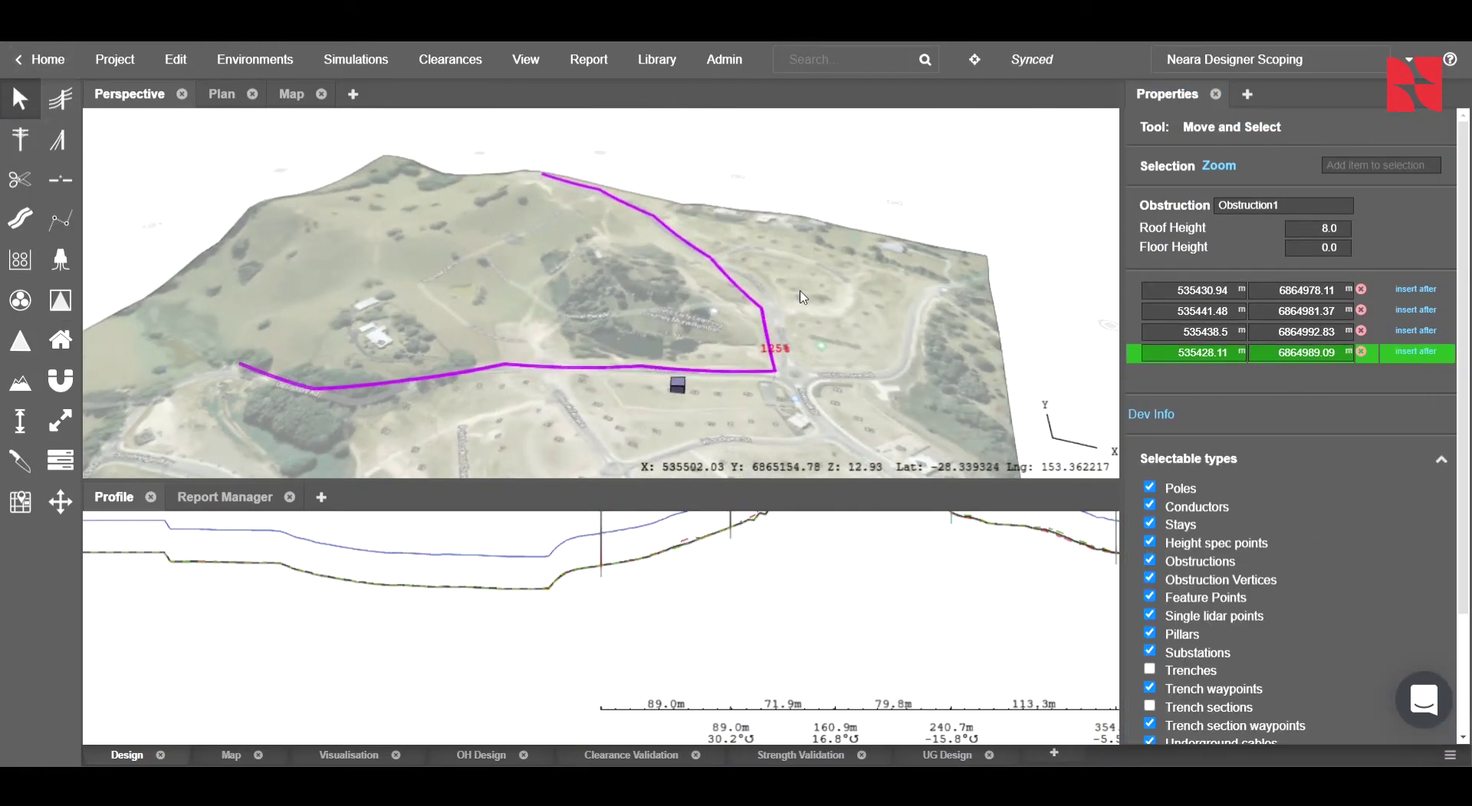
left_click(553, 369)
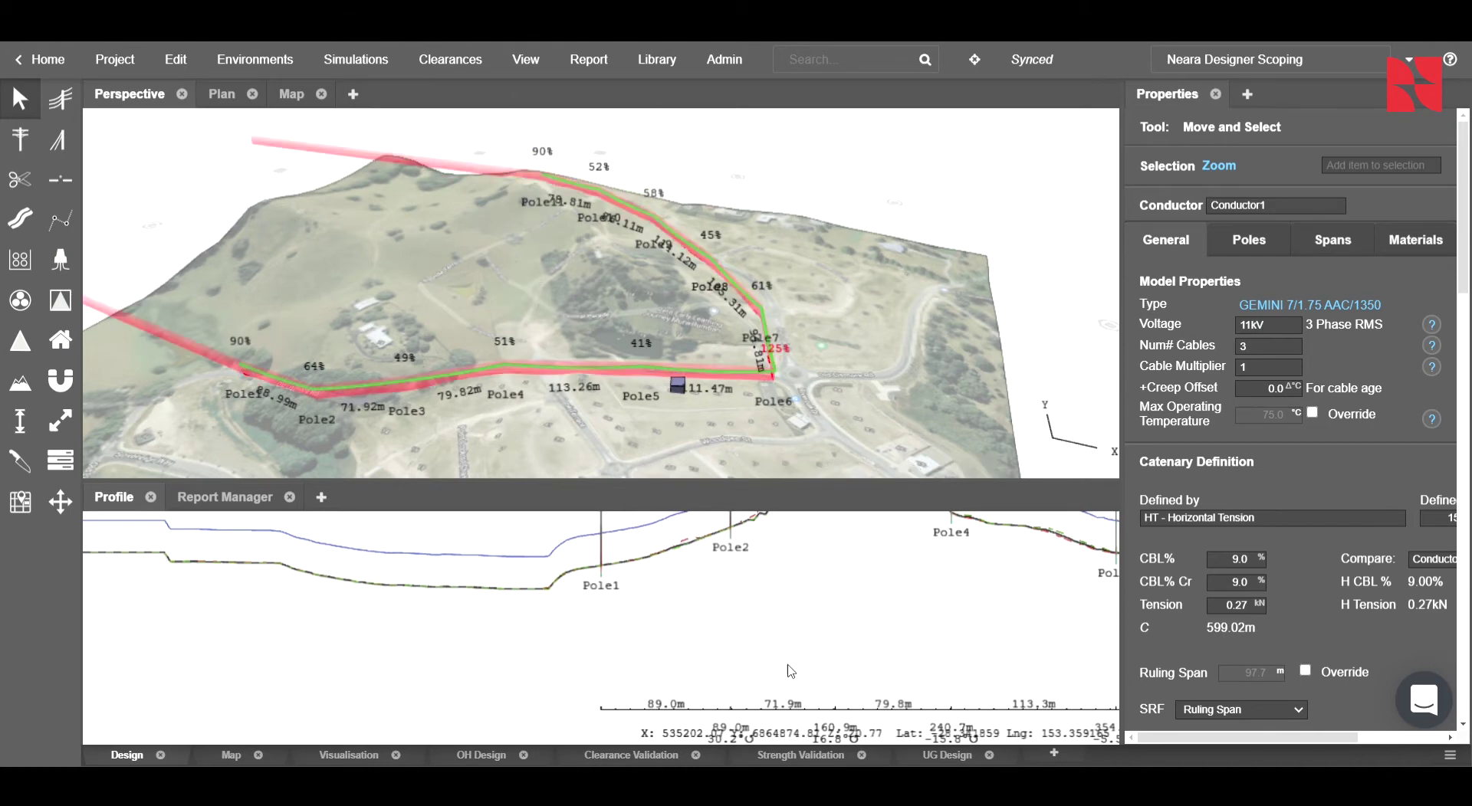
scroll(726, 619, "down", 4)
right_click_drag(989, 575, 667, 639)
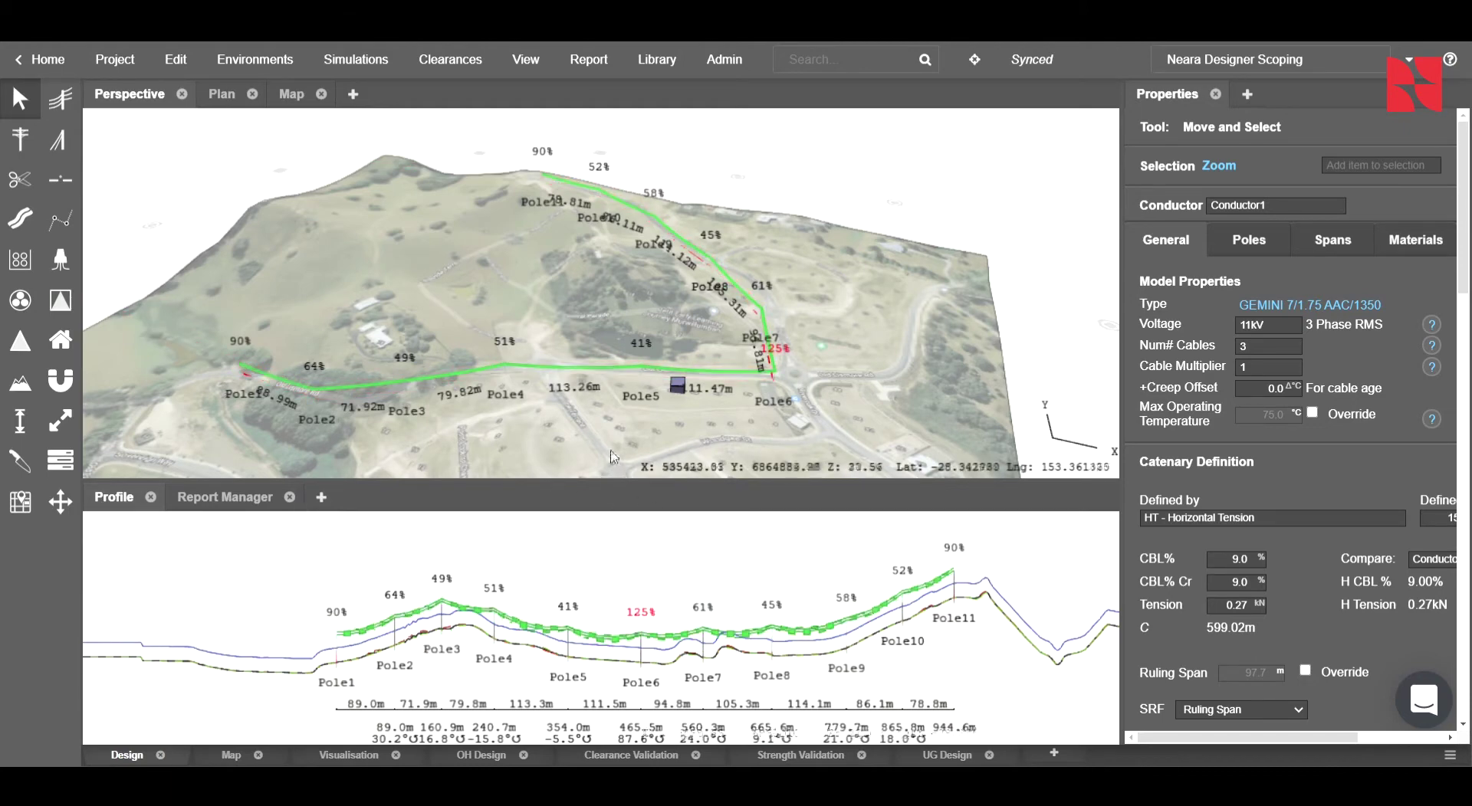
Step: Clear the conductor selection and review the ground clearance lines and clearance rules
left_click(611, 421)
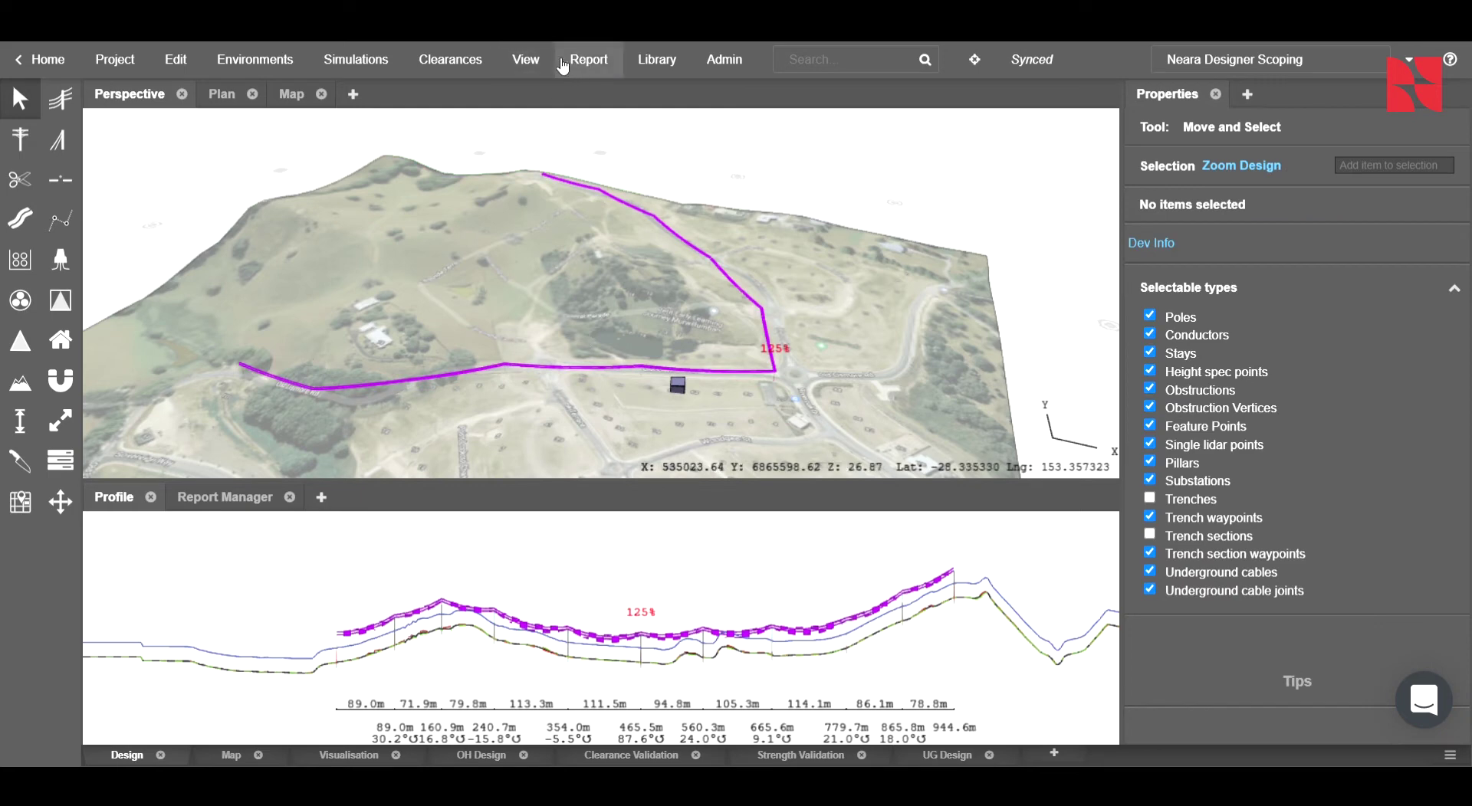
left_click(463, 63)
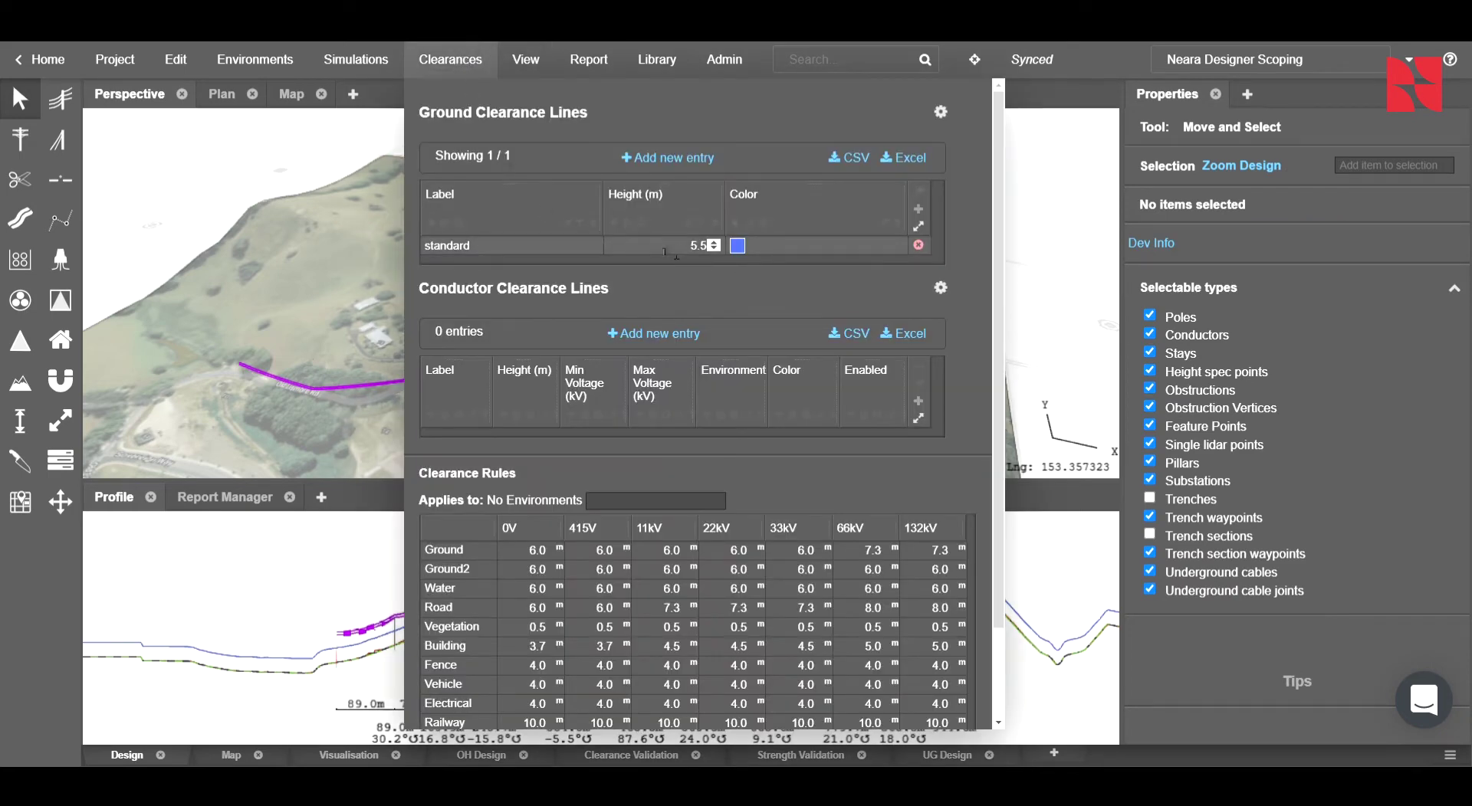
left_click(434, 59)
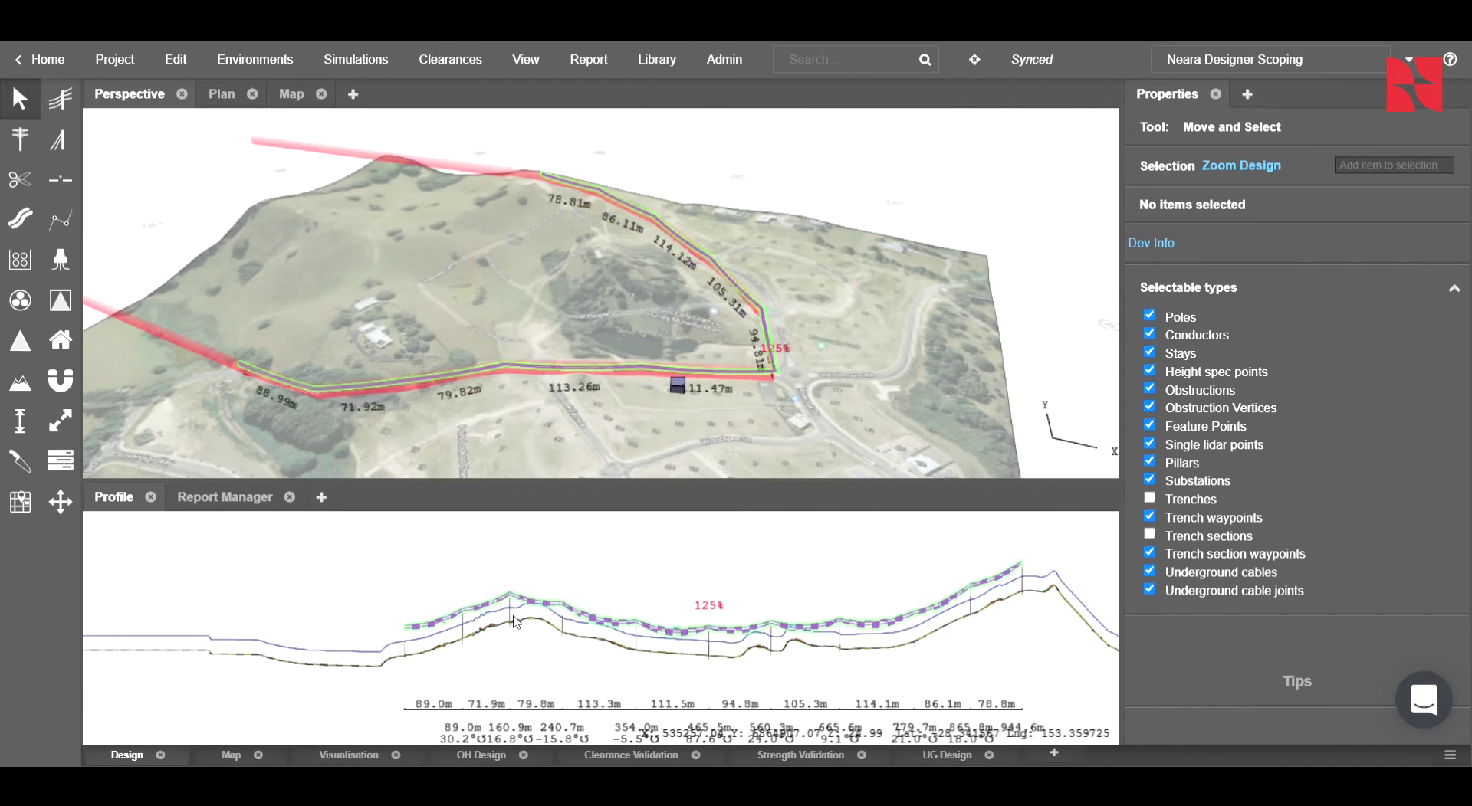
Step: In the profile, shift Pole3 to about 81.8 m from Pole2 and Pole4 to about 63.7 m from Pole3
scroll(481, 612, "up", 5)
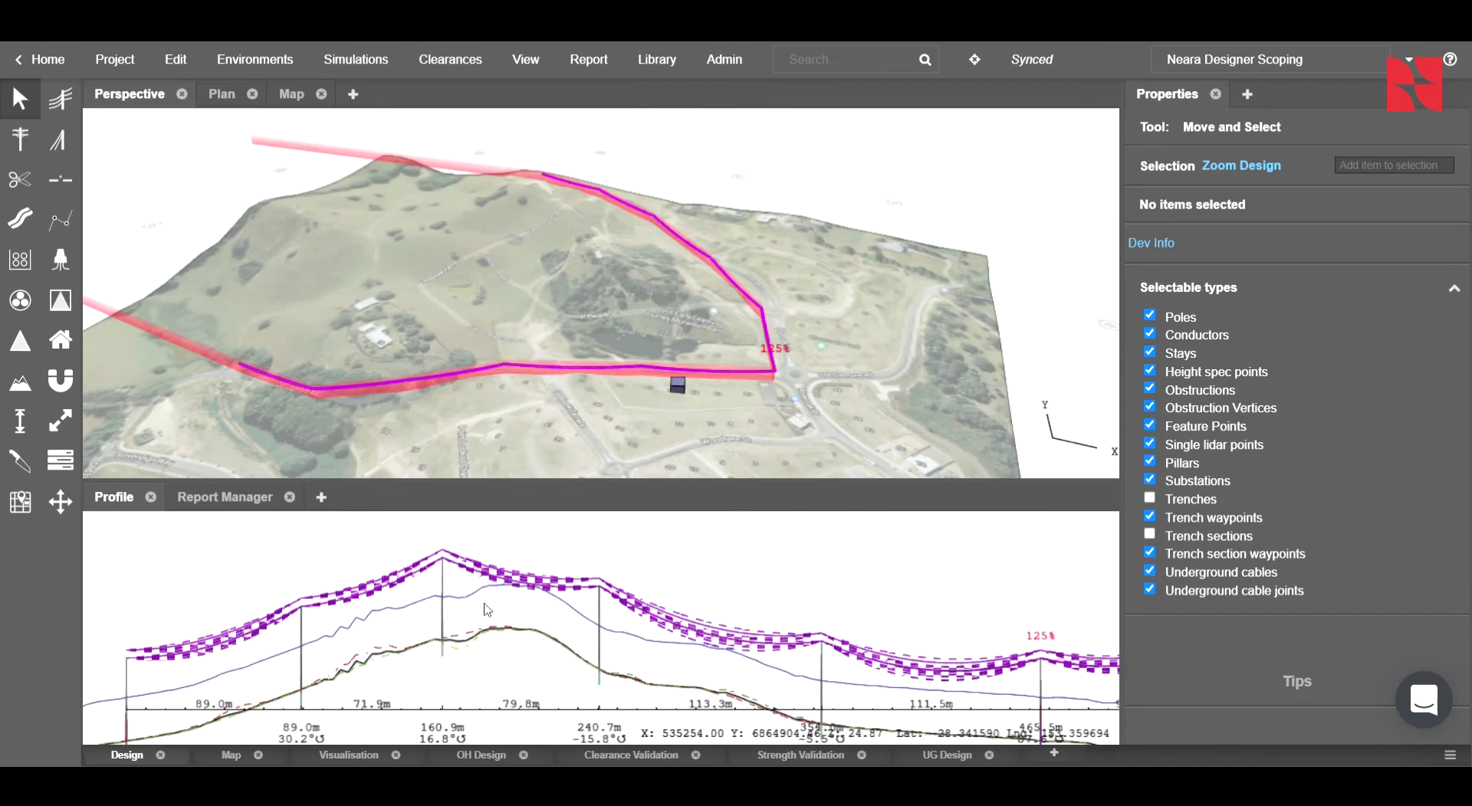
left_click(455, 630)
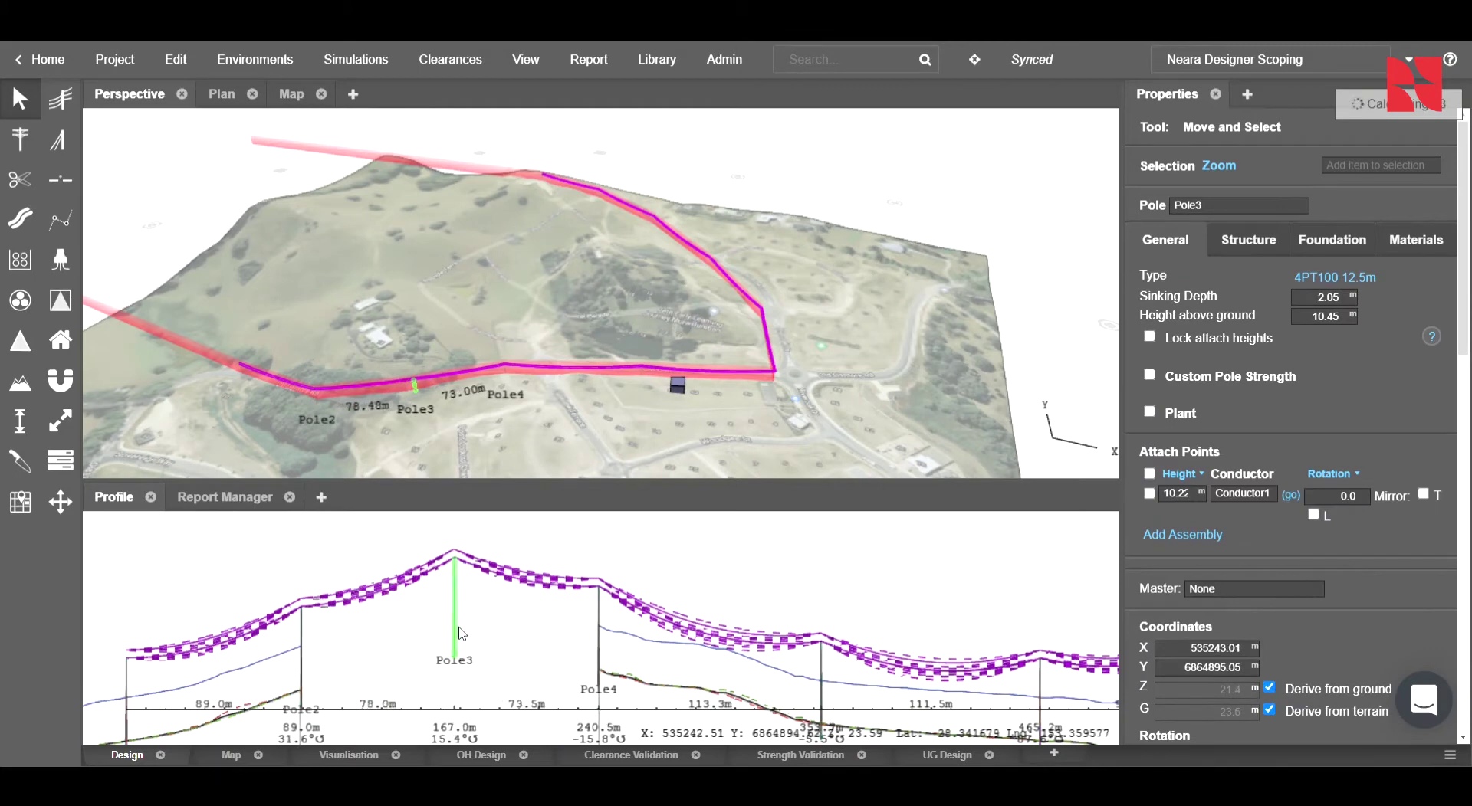
left_click_drag(458, 628, 466, 629)
middle_click_drag(763, 650, 703, 628)
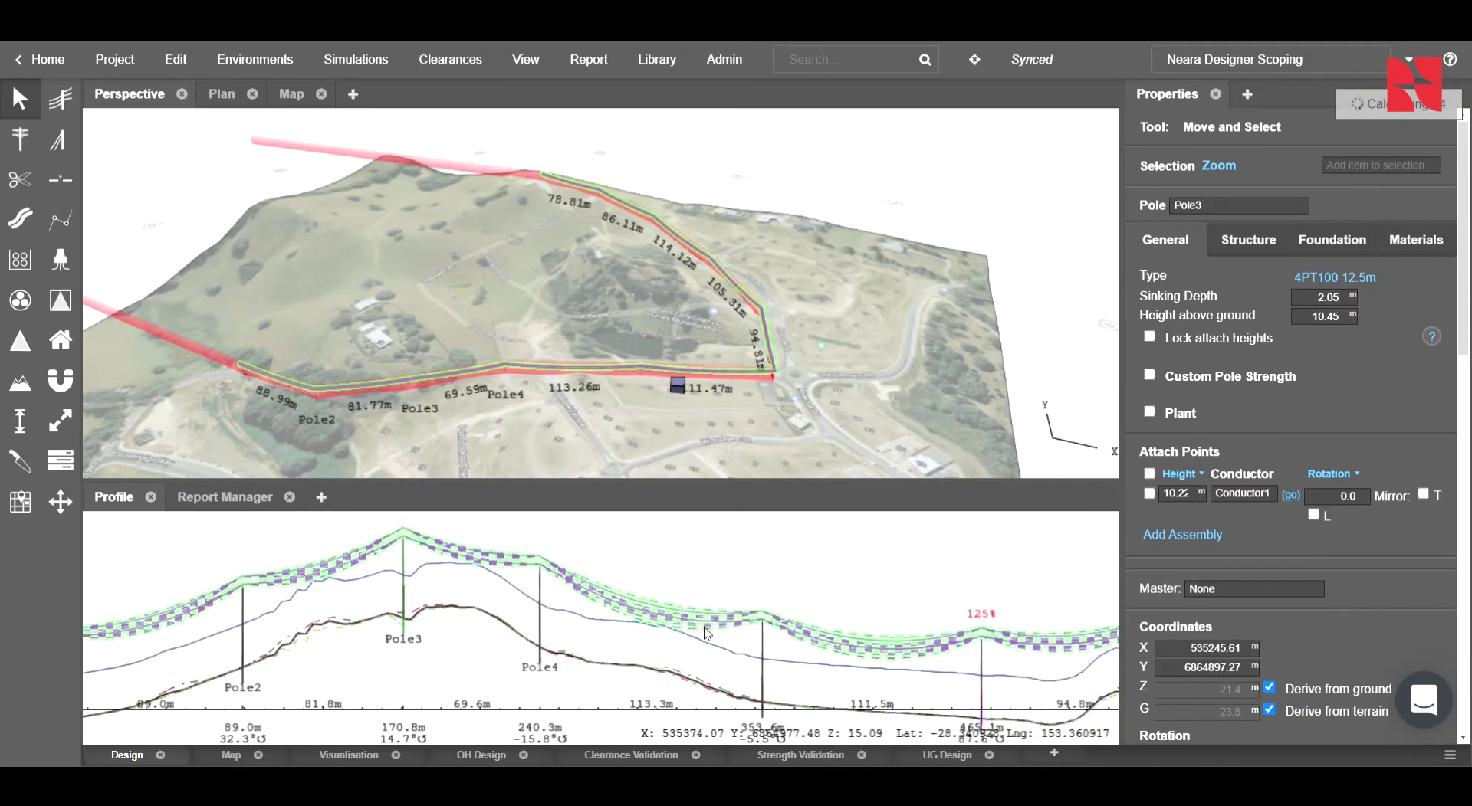
left_click(540, 634)
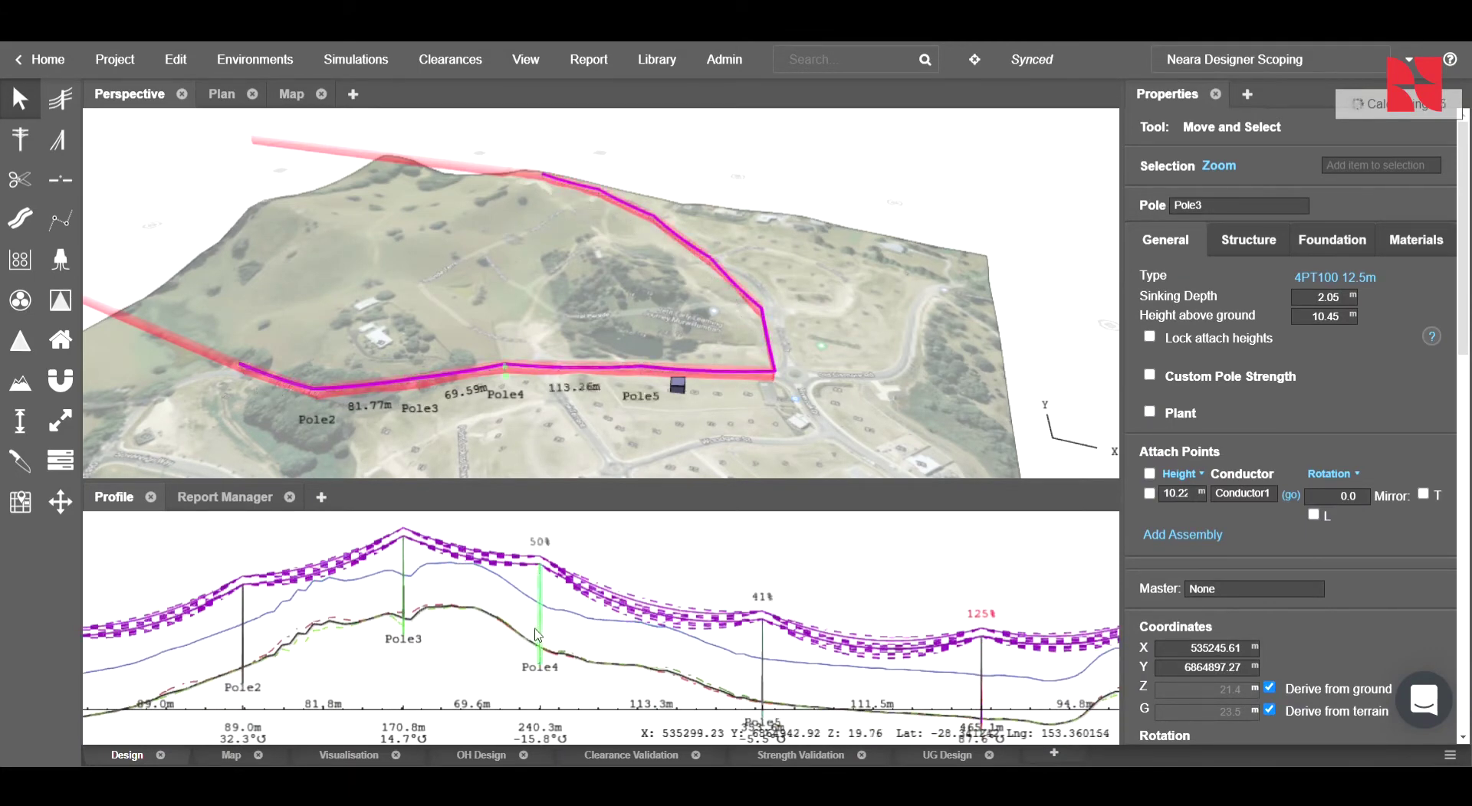
left_click_drag(528, 630, 512, 622)
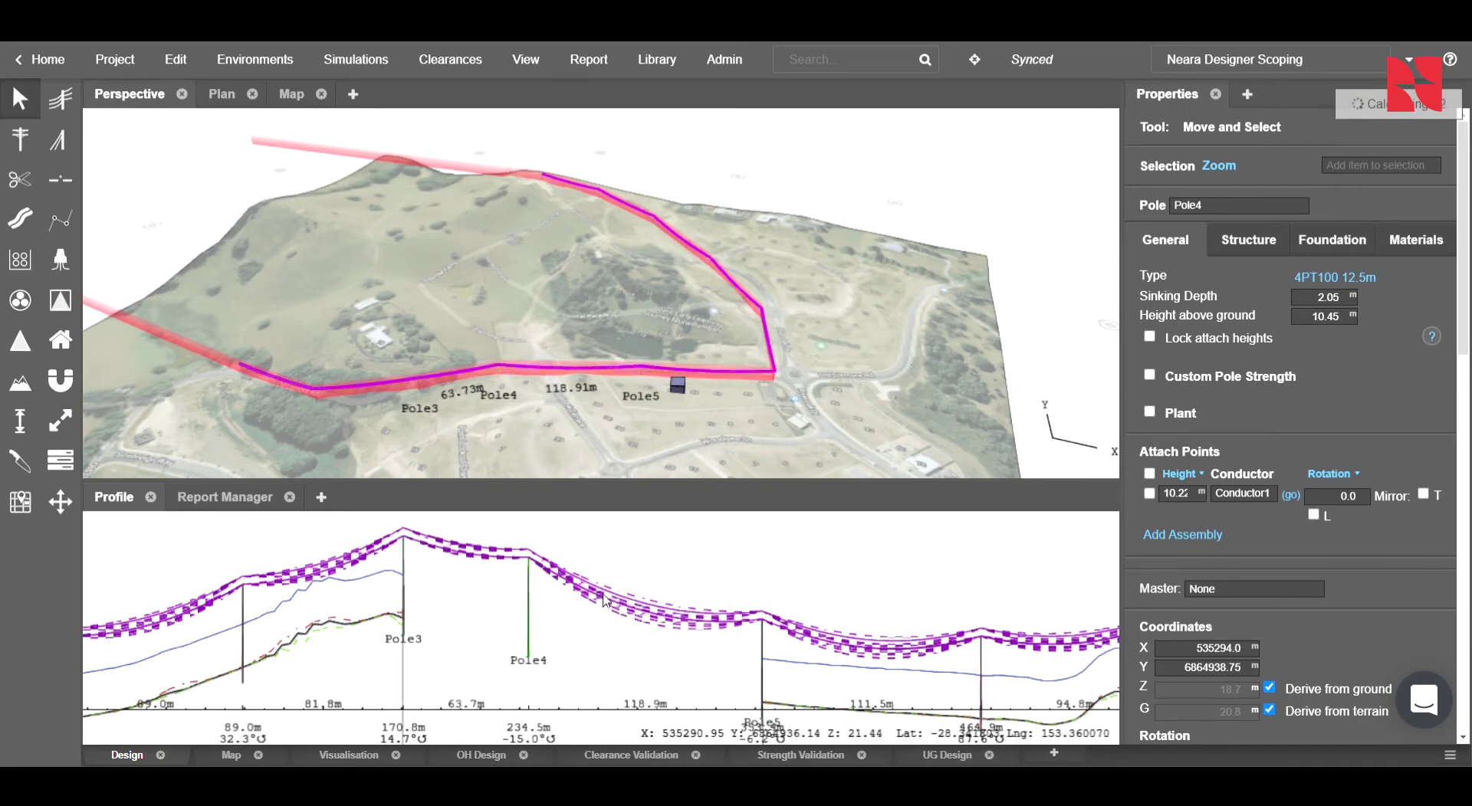
Step: In the profile, shift Pole5 to about 98.6 m from Pole4, and reposition Pole7 and Pole8 for spans of about 83.4 m and 68.2 m
scroll(668, 687, "up", 1)
left_click_drag(669, 686, 598, 637)
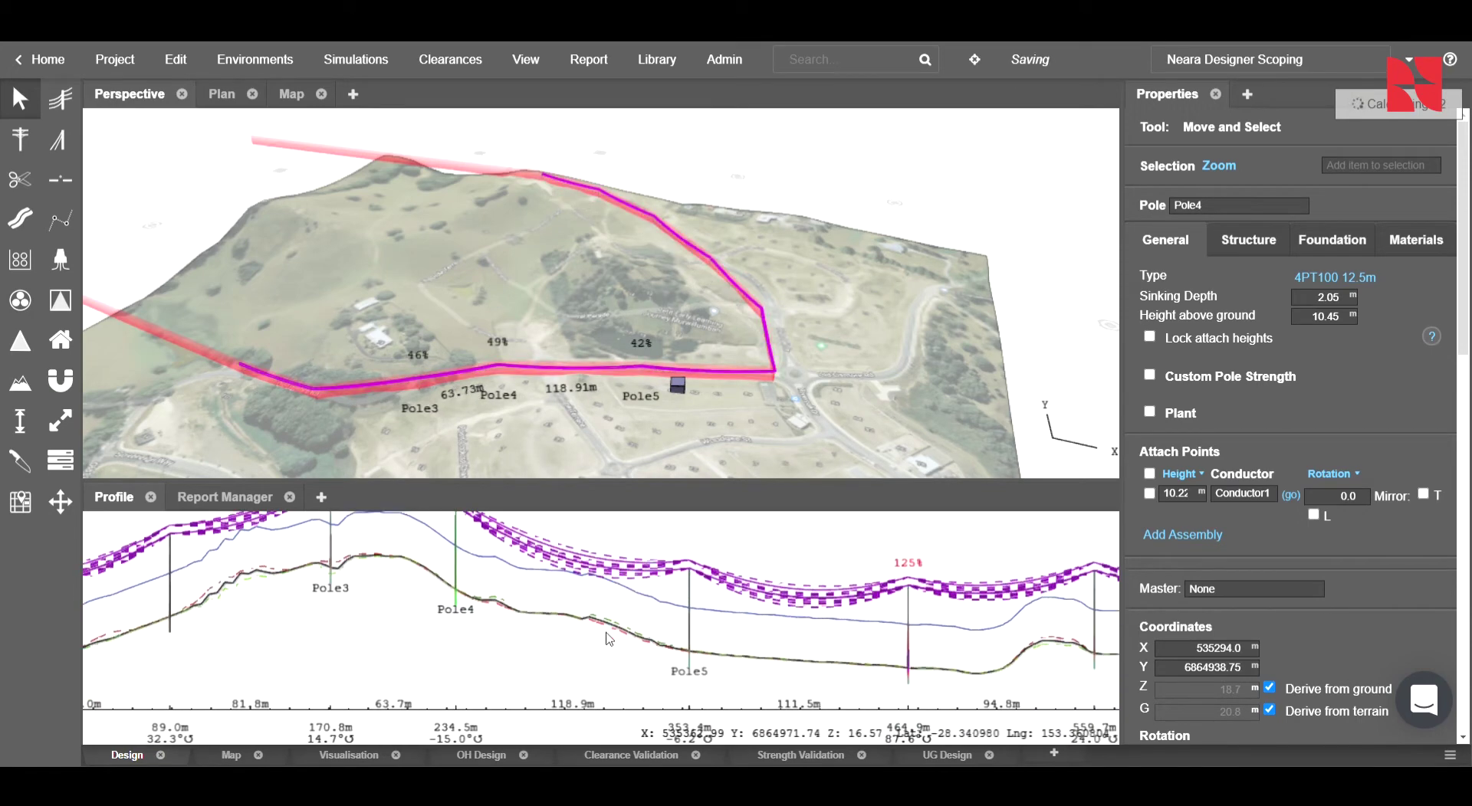
left_click_drag(698, 641, 670, 636)
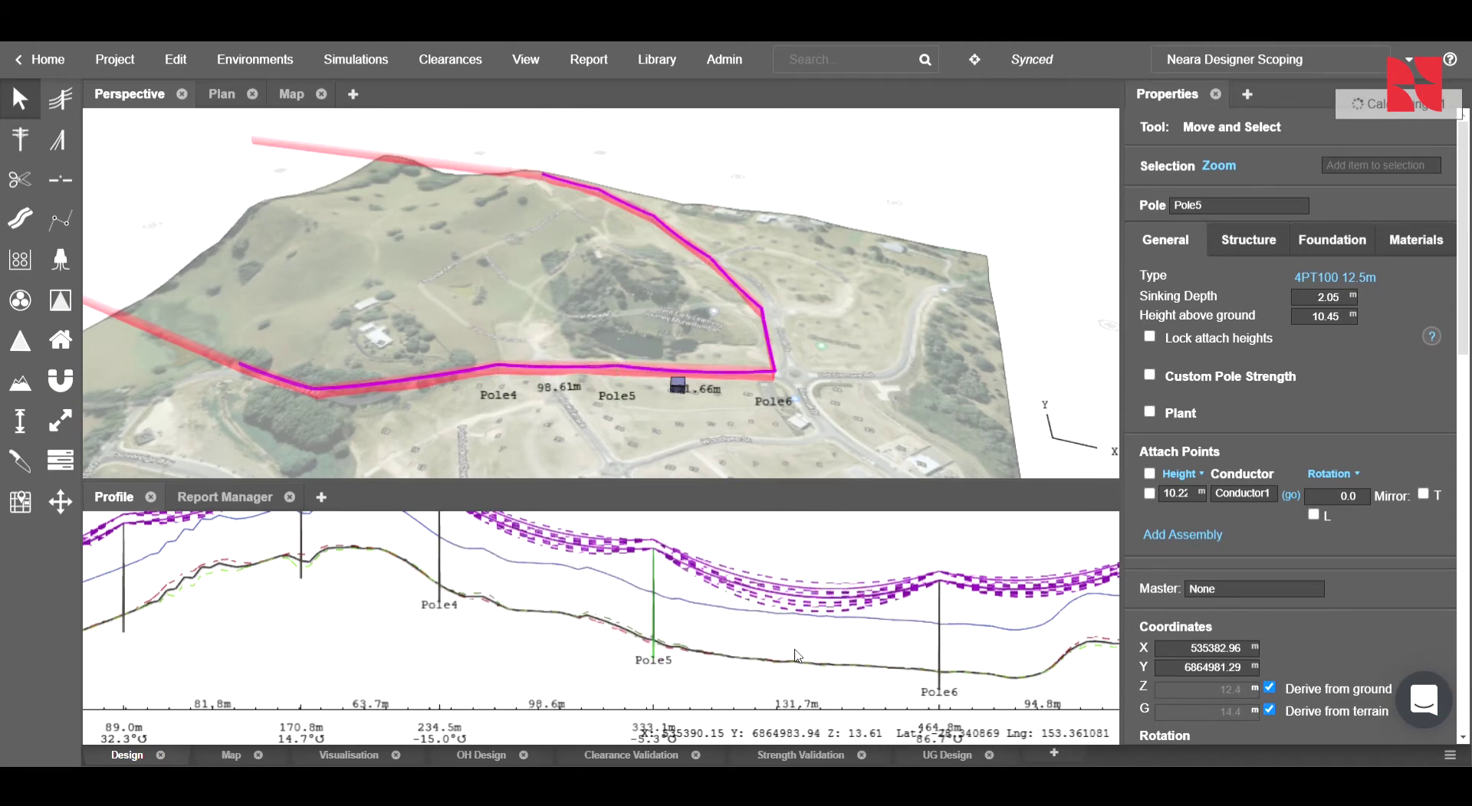
left_click_drag(794, 656, 531, 647)
left_click_drag(883, 620, 666, 638)
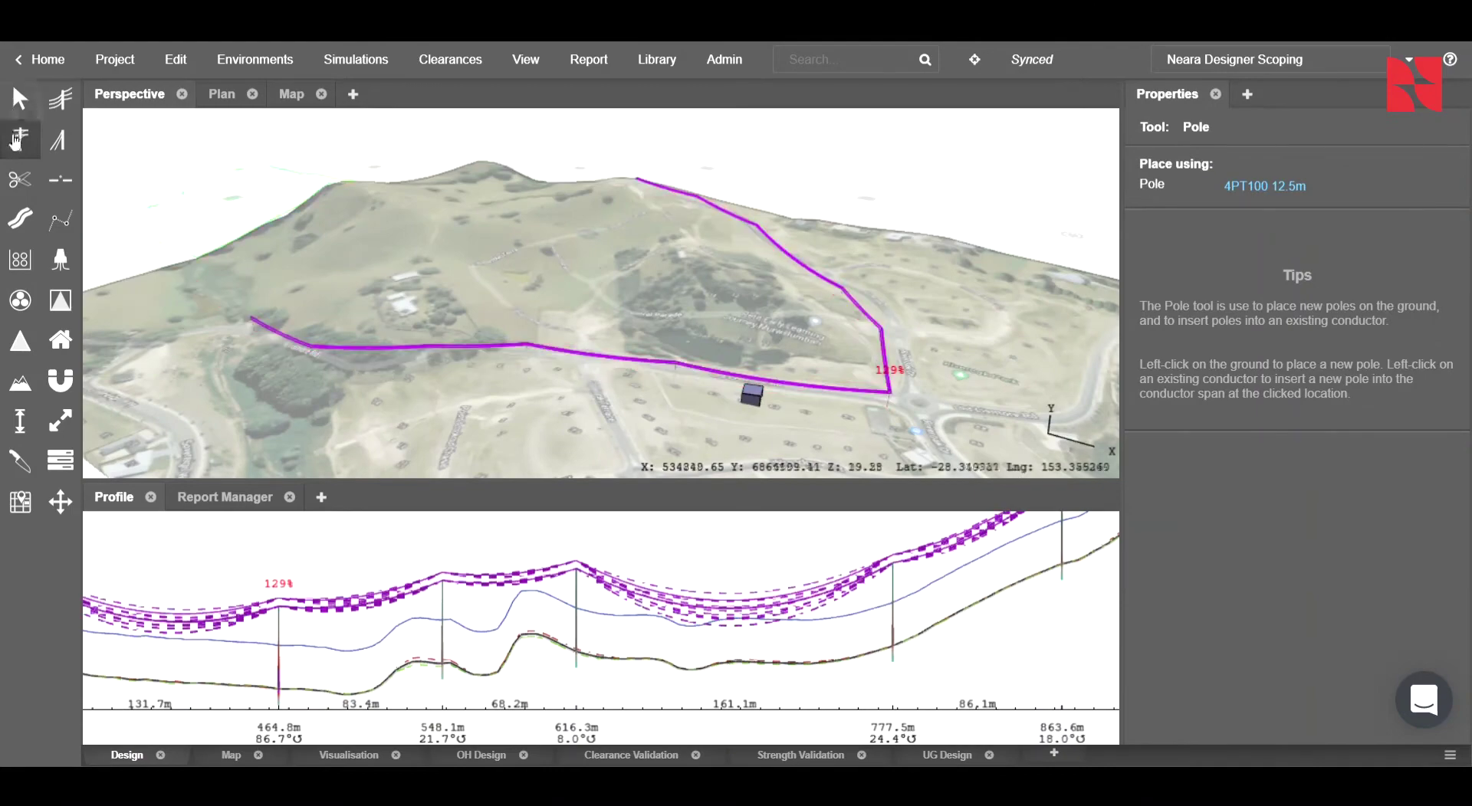
Step: With the Pole tool, insert a 4PT100 12.5m pole into the conductor between Pole8 and Pole9, about 82.8 m from Pole8
left_click(1246, 187)
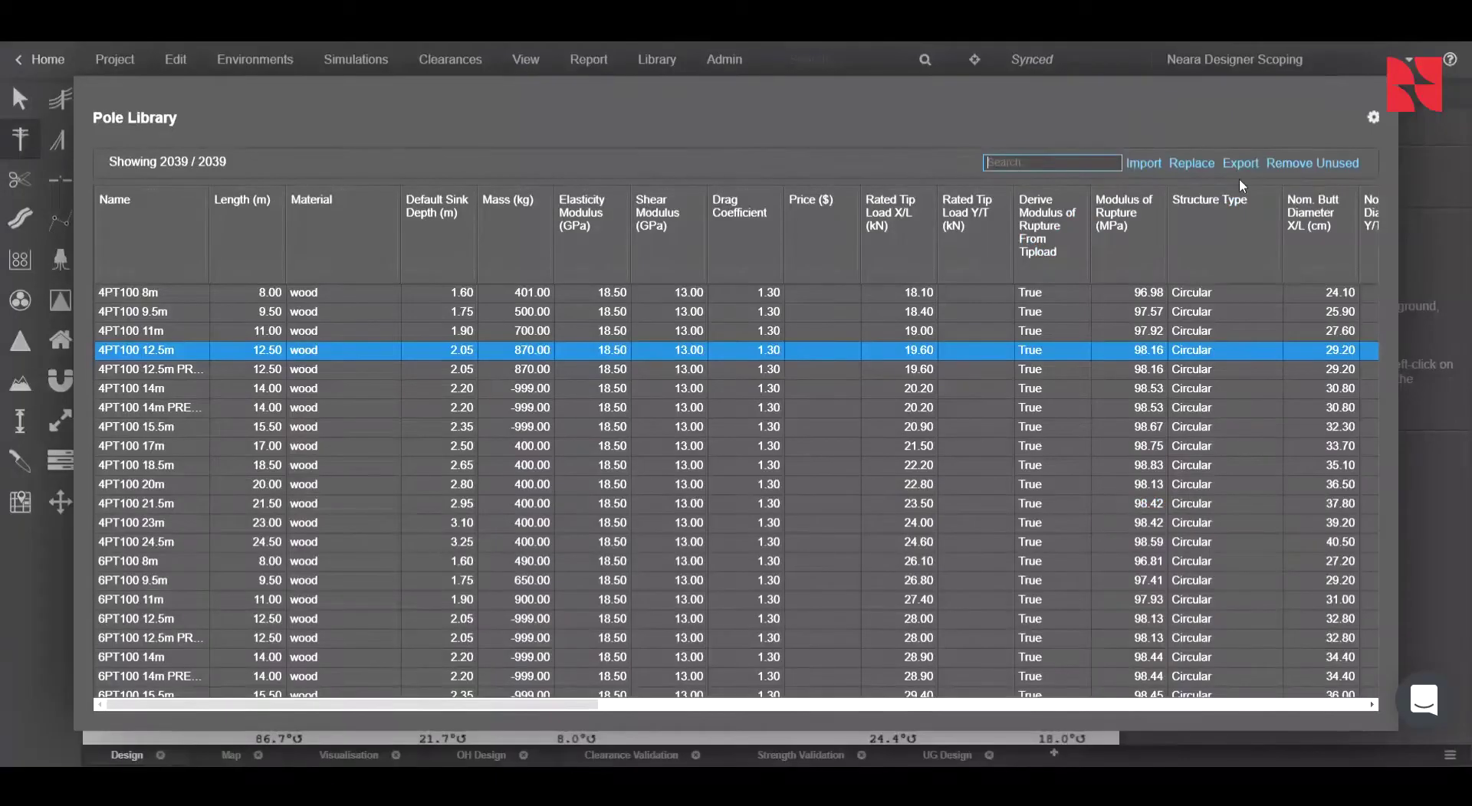
double_click(139, 351)
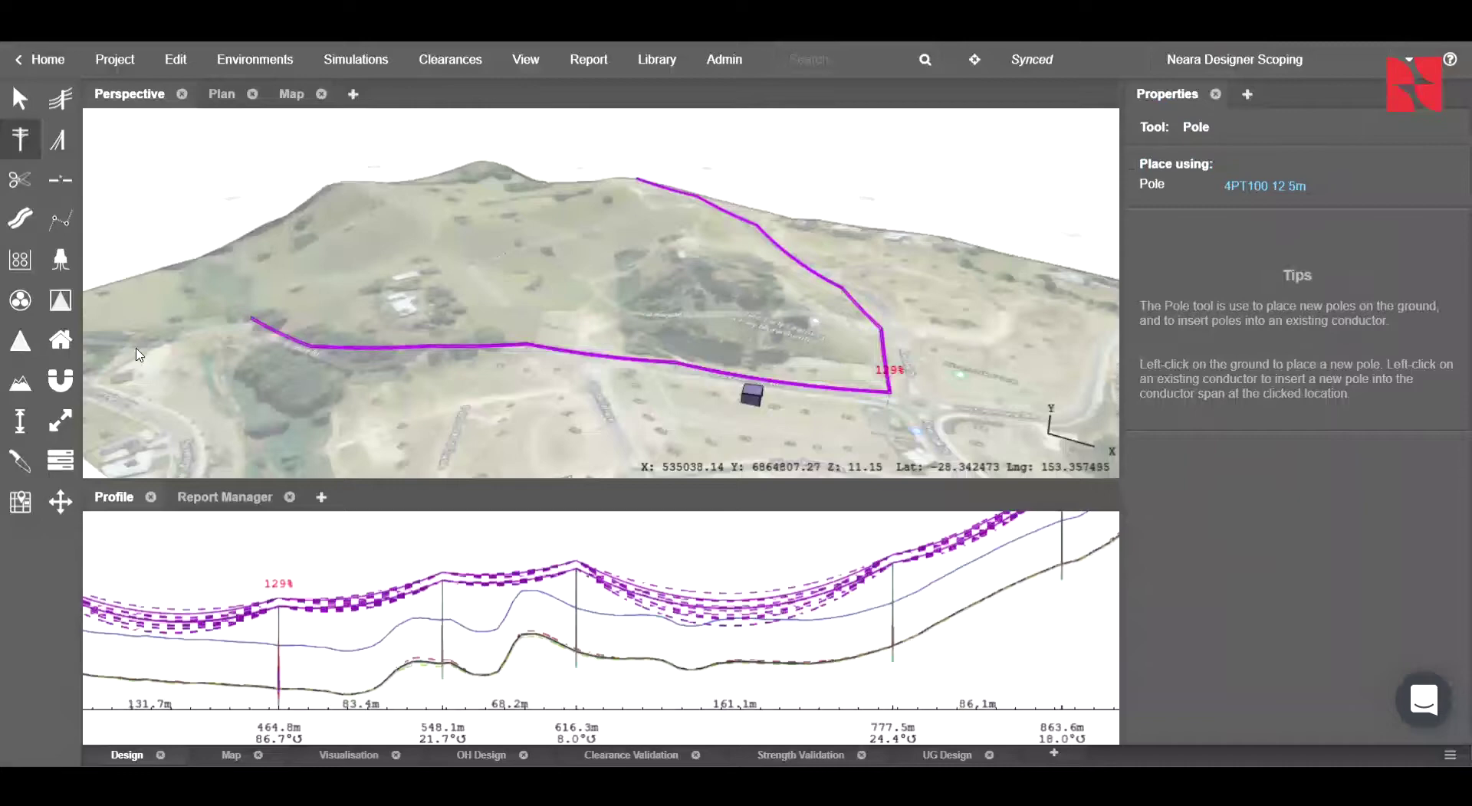
left_click(739, 630)
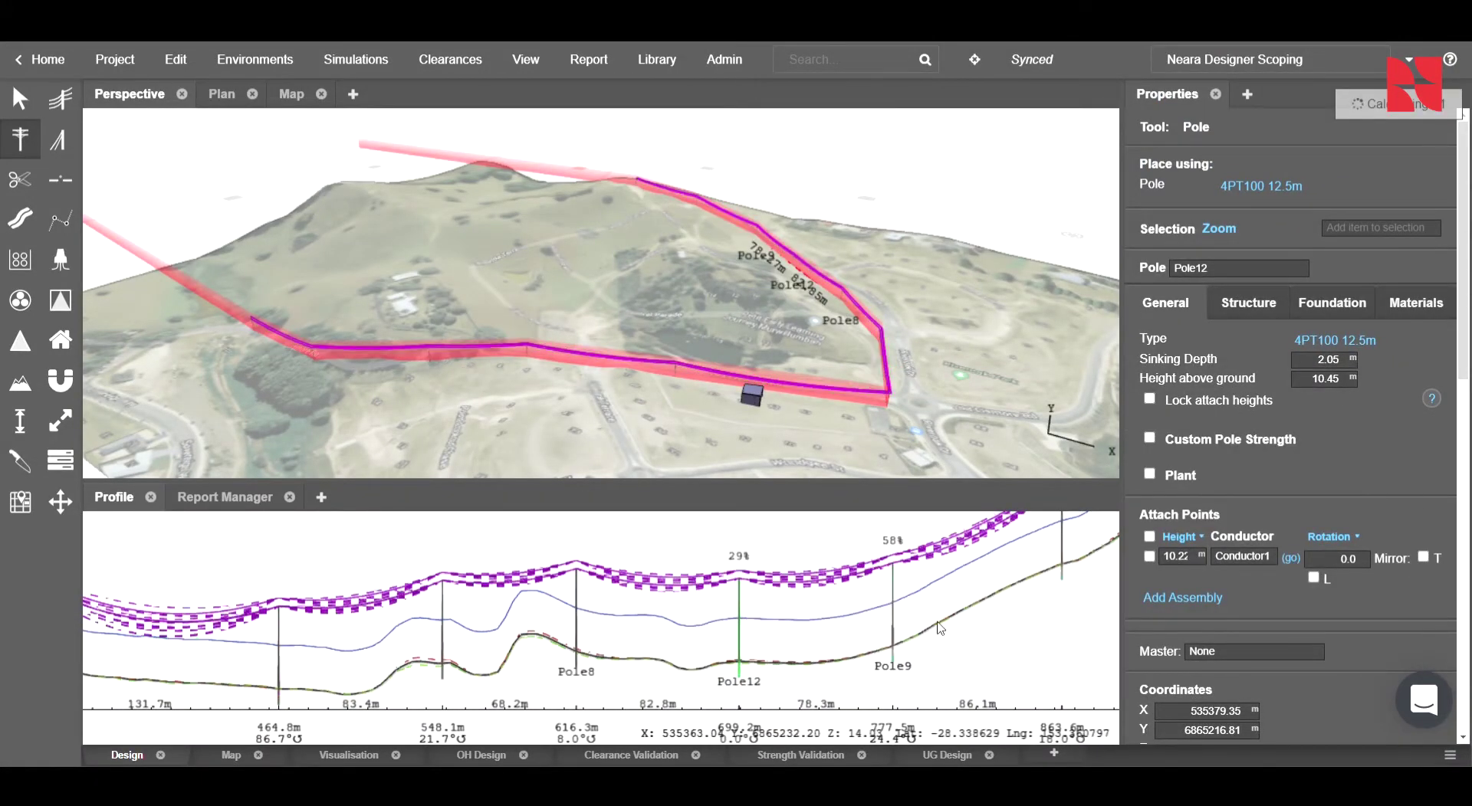
Step: Examine the pole utilization percentages and clearance lines along the full profile of the powerline
left_click_drag(942, 614, 444, 707)
scroll(705, 561, "down", 3)
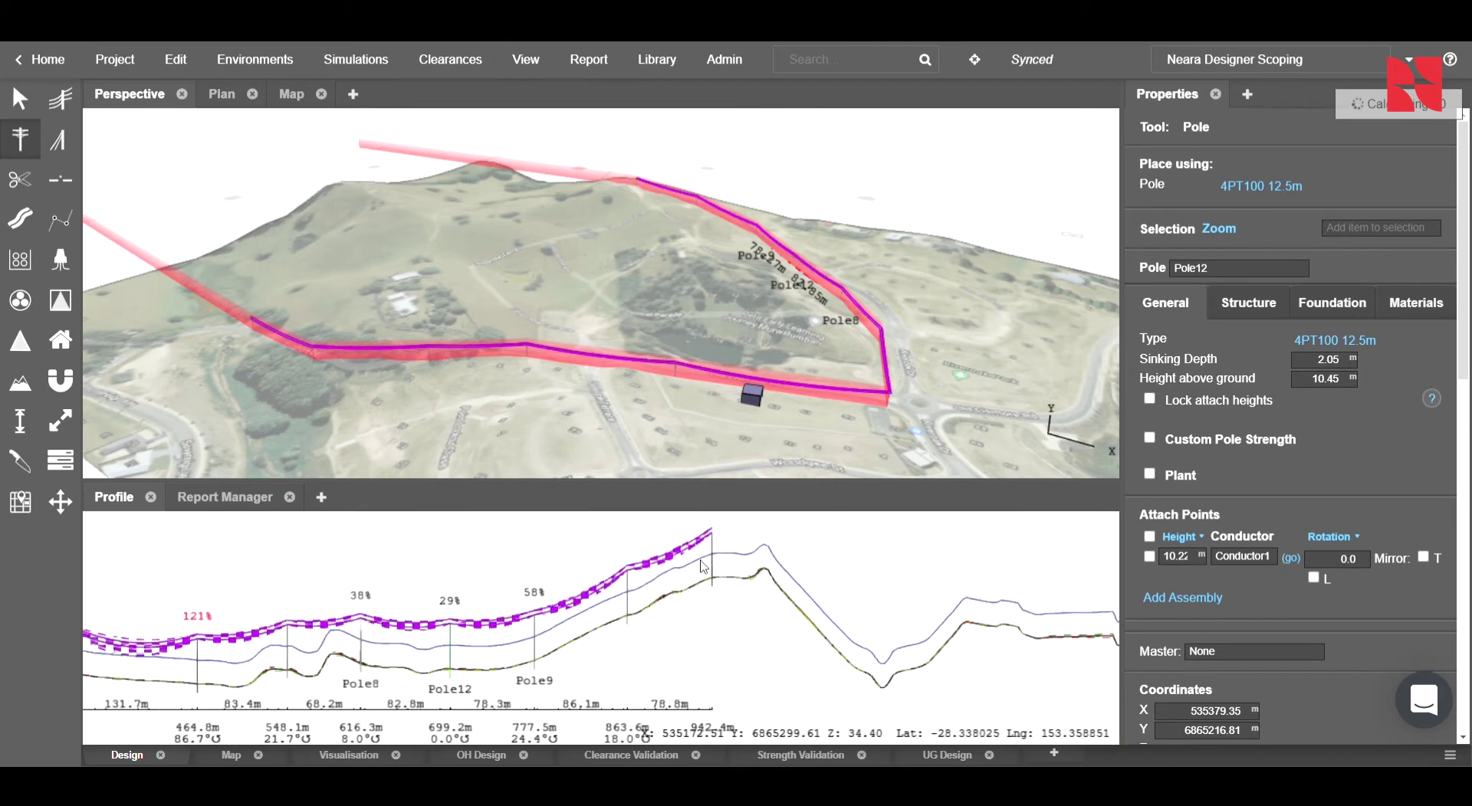
left_click_drag(610, 605, 1040, 568)
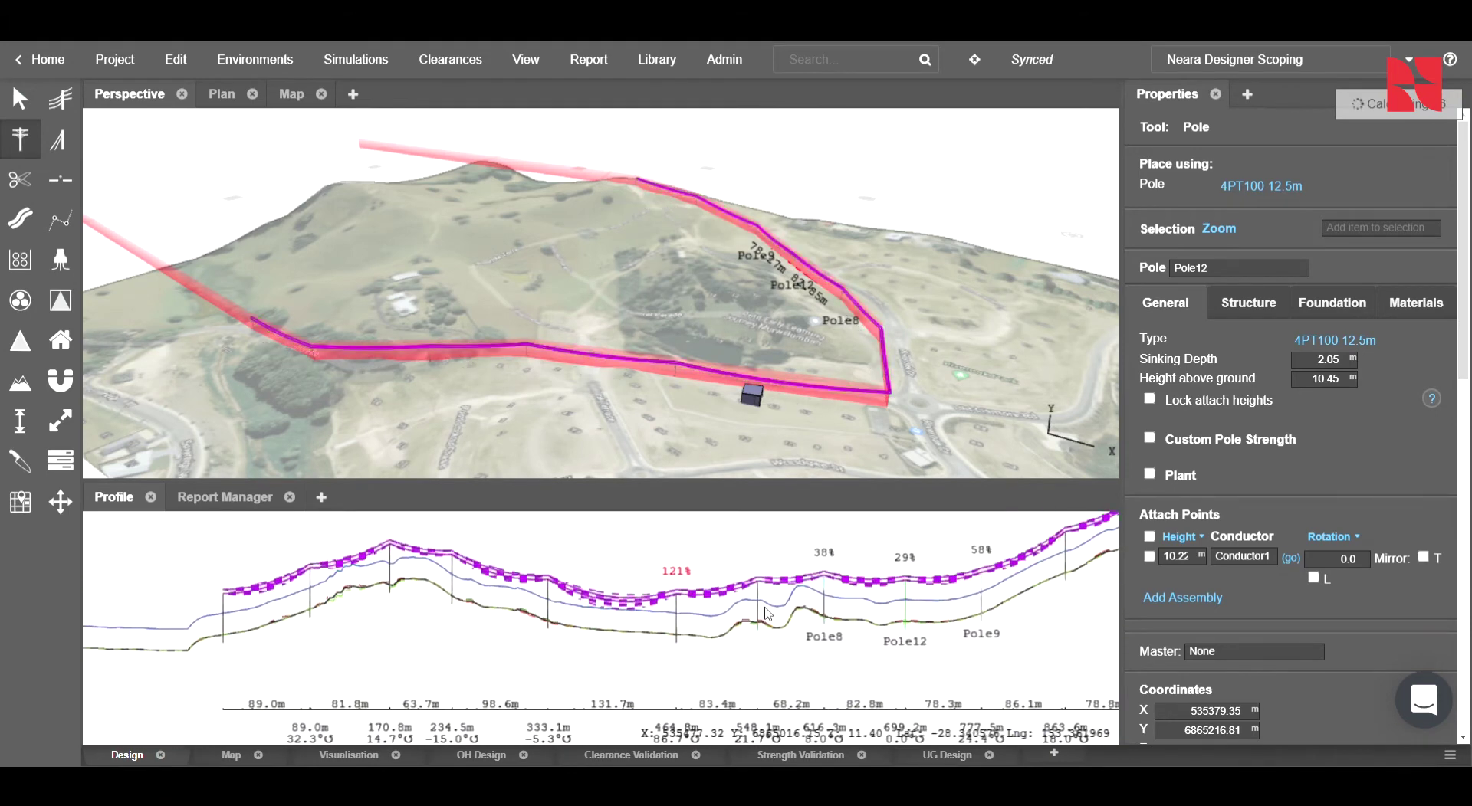
scroll(769, 613, "up", 1)
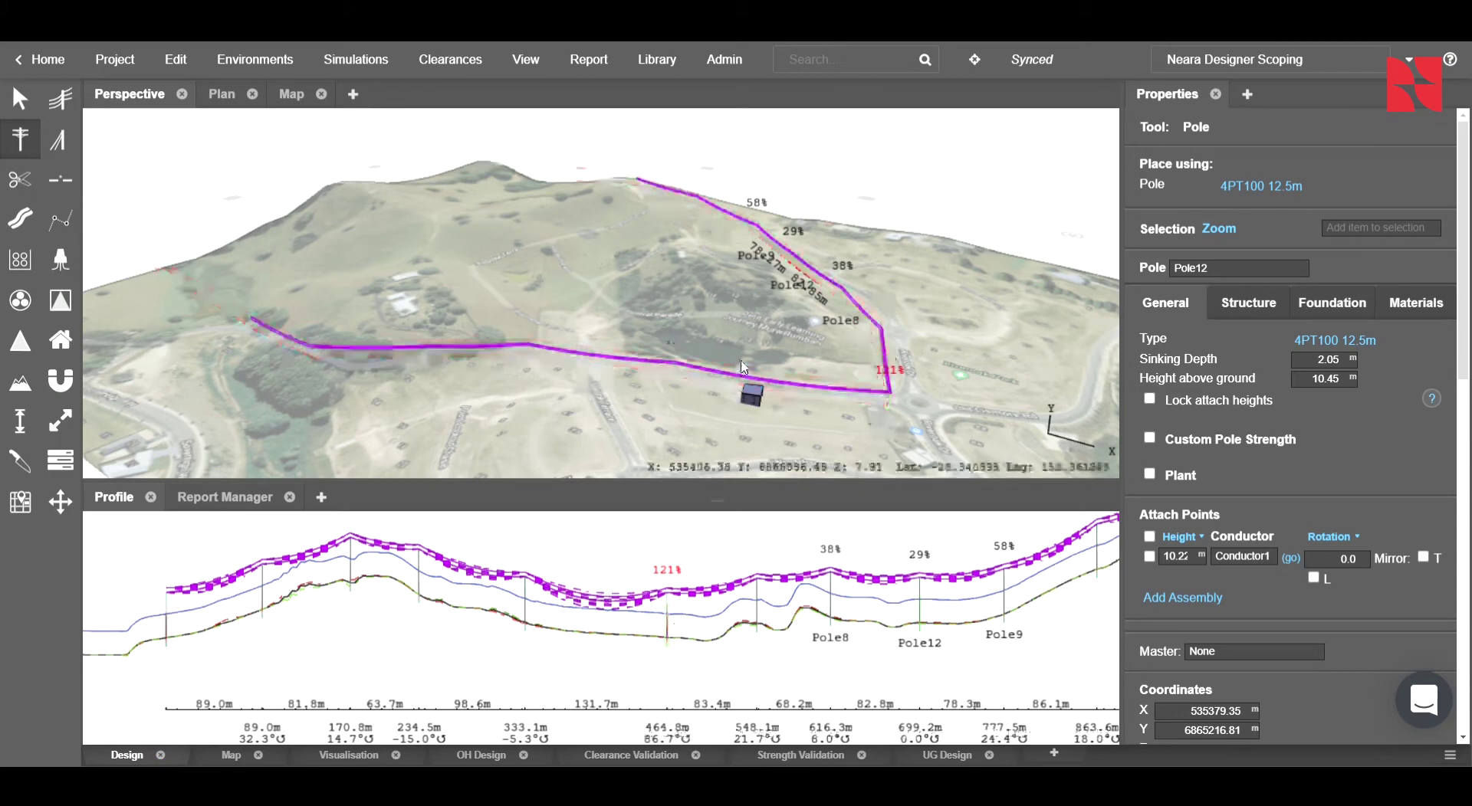
scroll(712, 605, "up", 5)
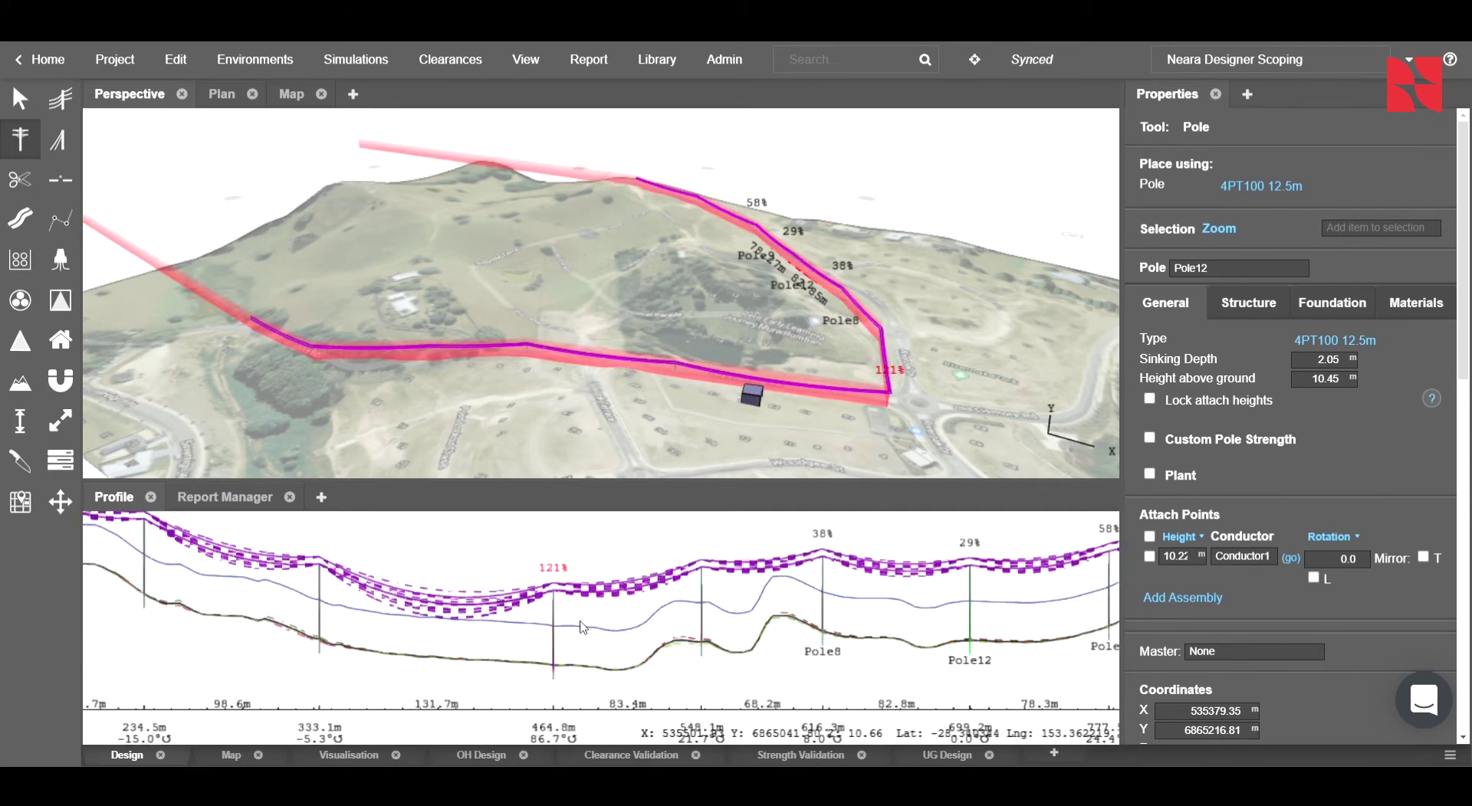
Step: Try removing Pole6, the corner pole, from the line
left_click(552, 644)
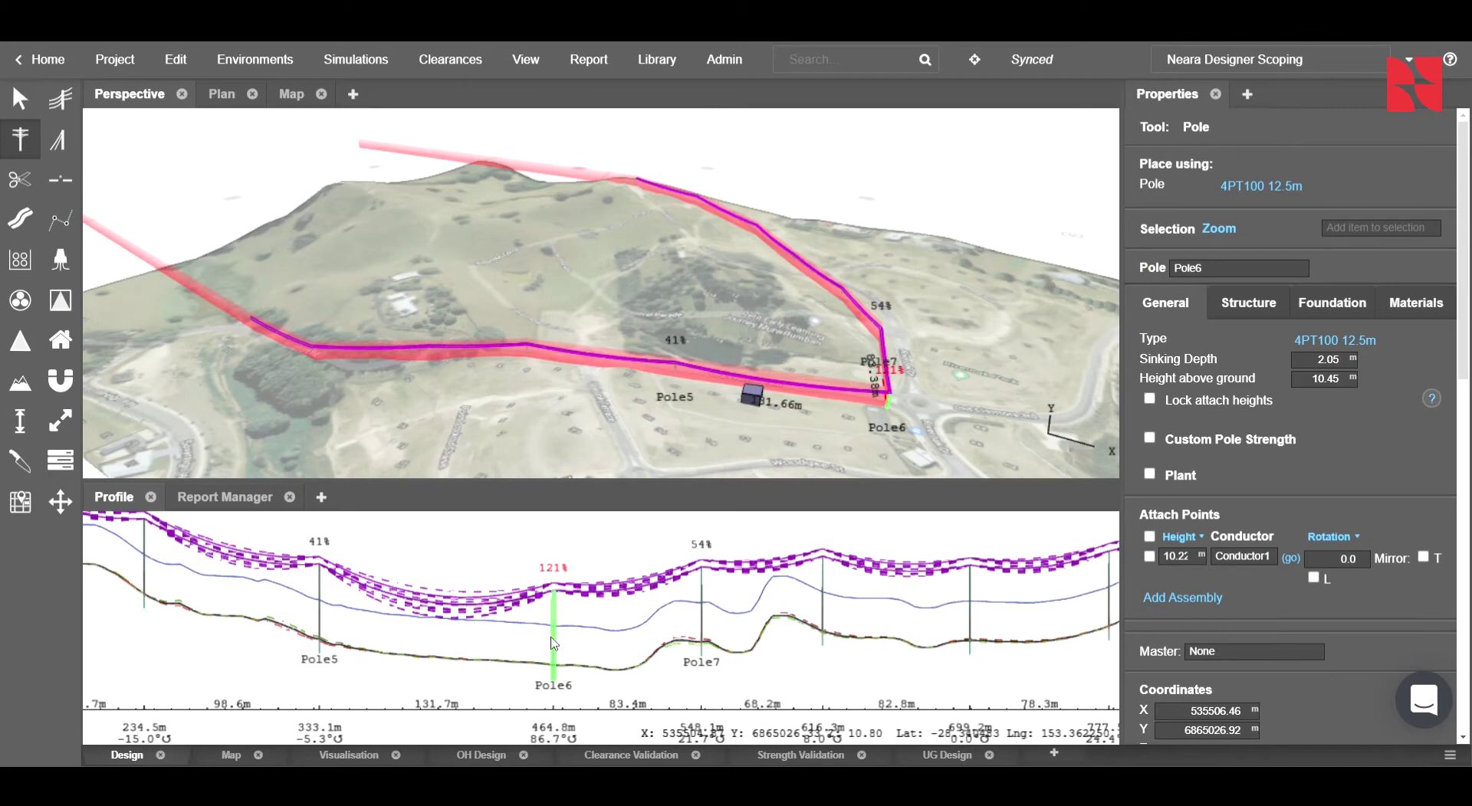
key("Escape")
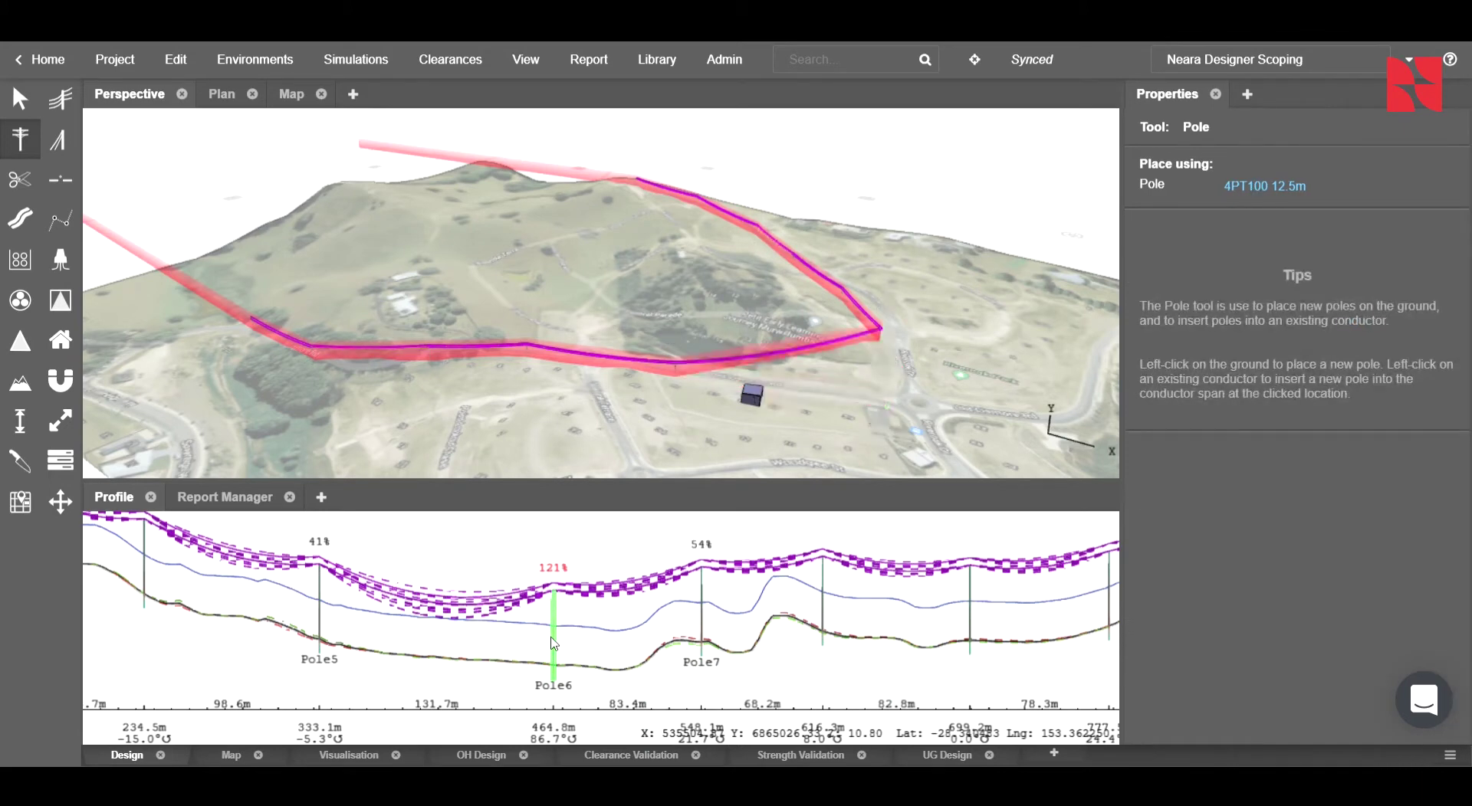
key("Delete")
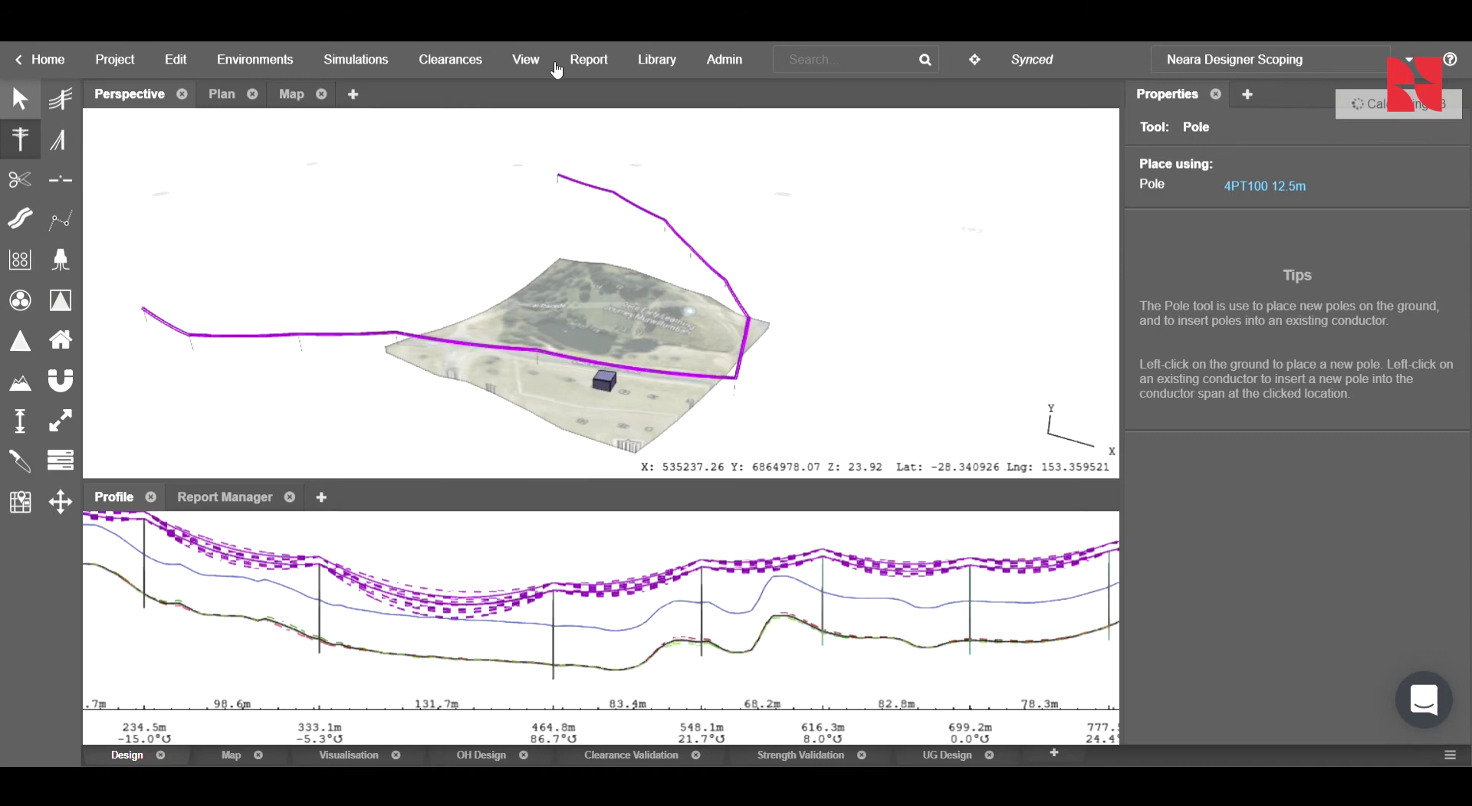
Step: Set the general coloring of the design view to (None)
left_click(526, 62)
left_click(717, 130)
left_click(693, 145)
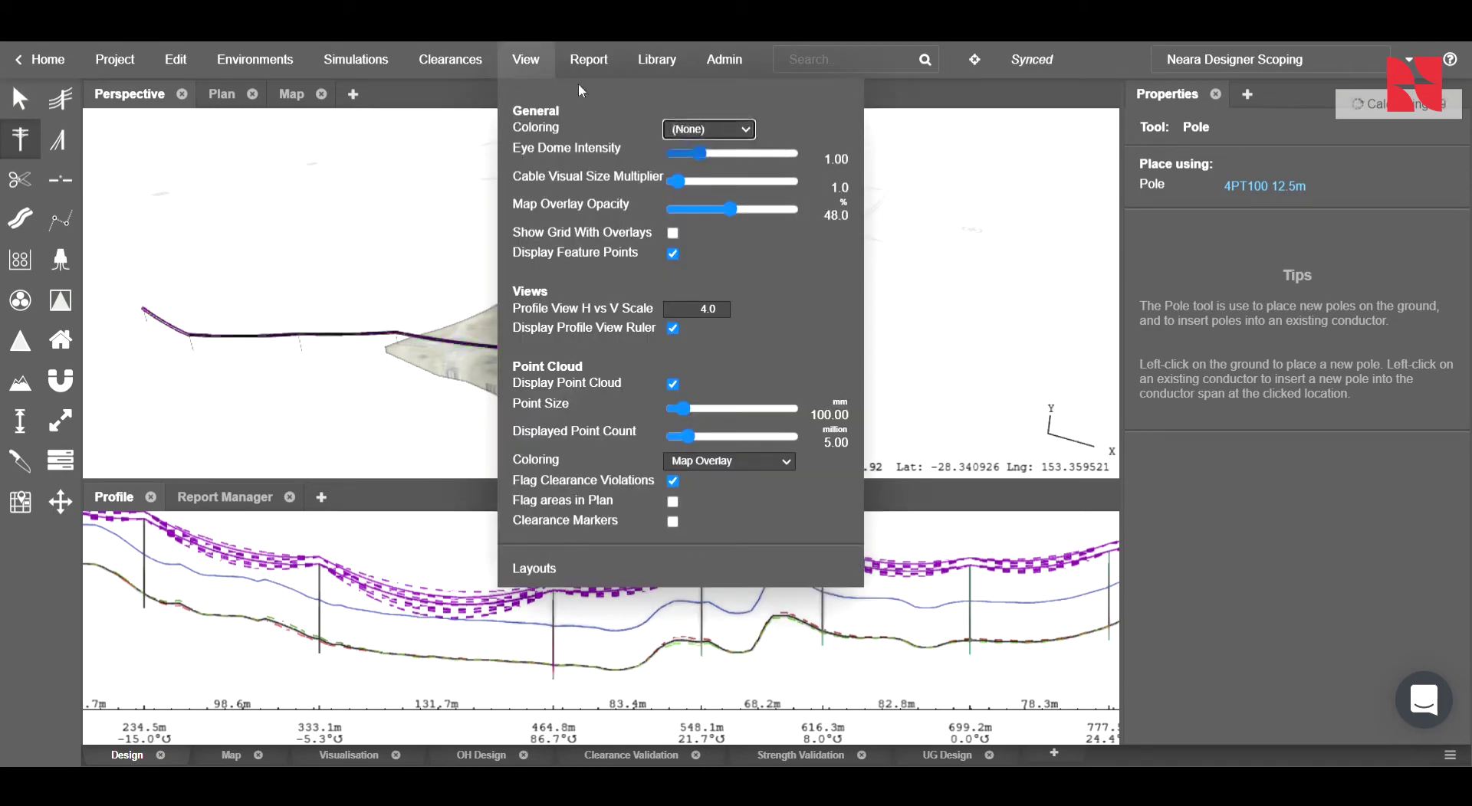
left_click(527, 62)
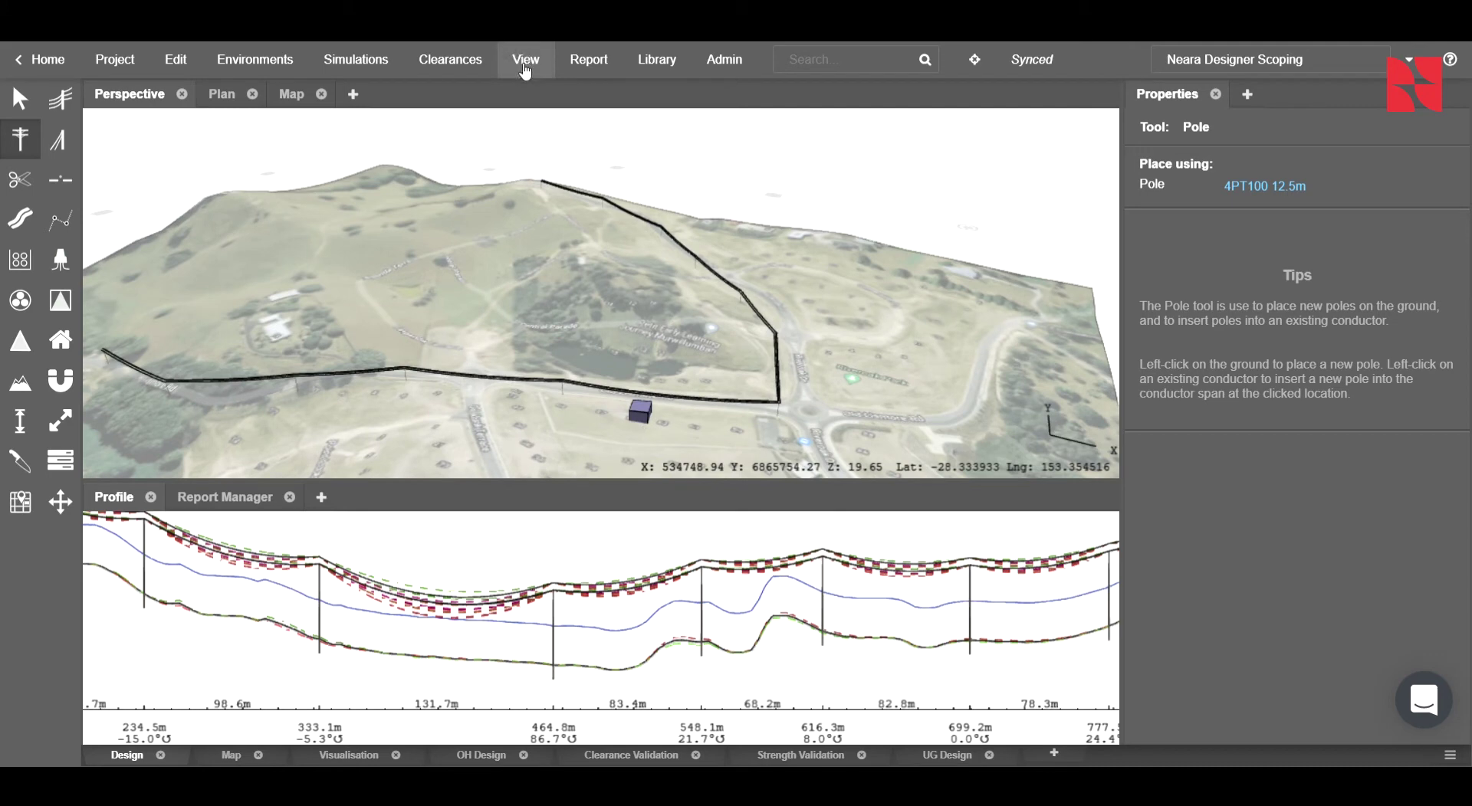
Step: Set the general coloring of the design view to Utilization
left_click(526, 61)
left_click(703, 161)
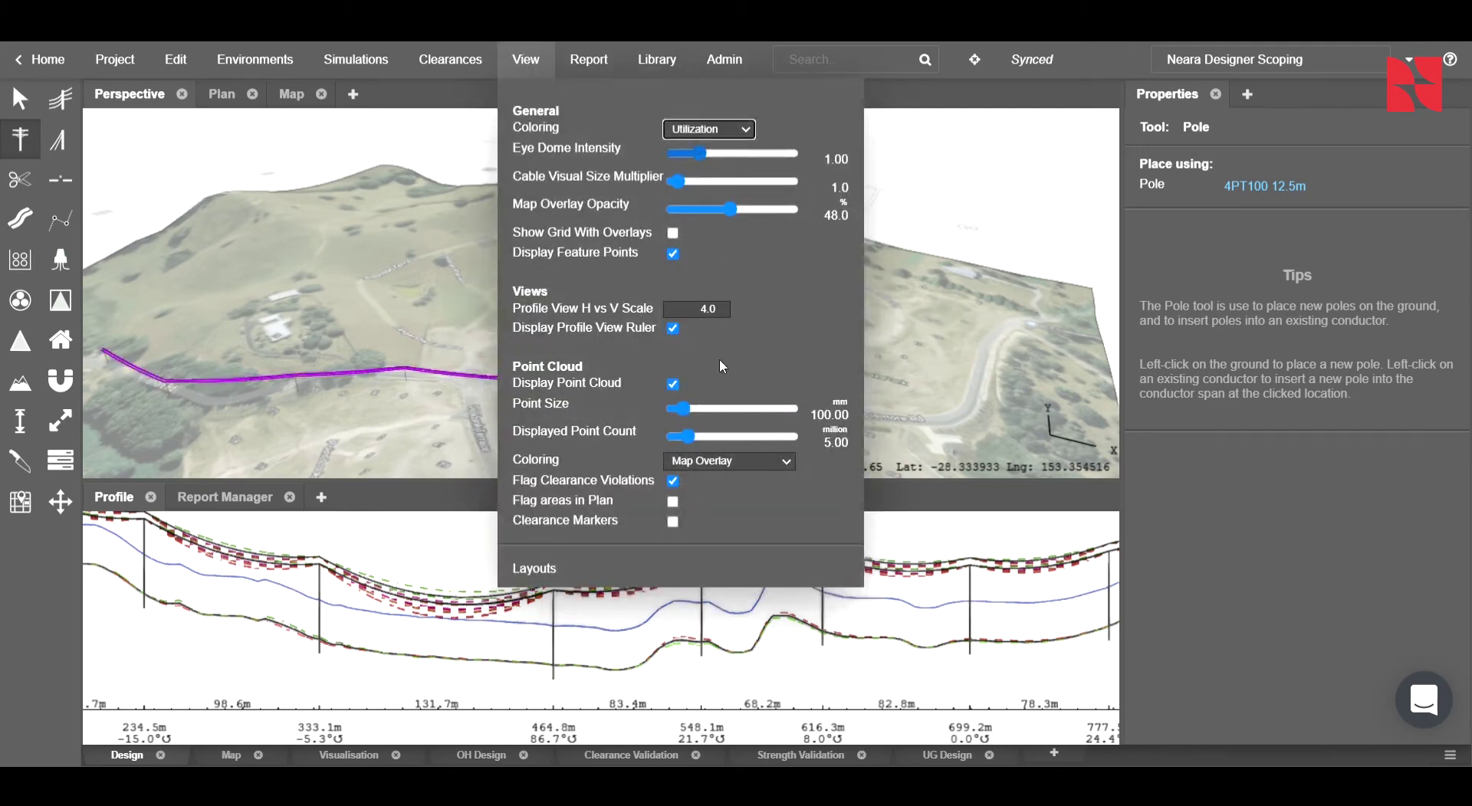
left_click(543, 64)
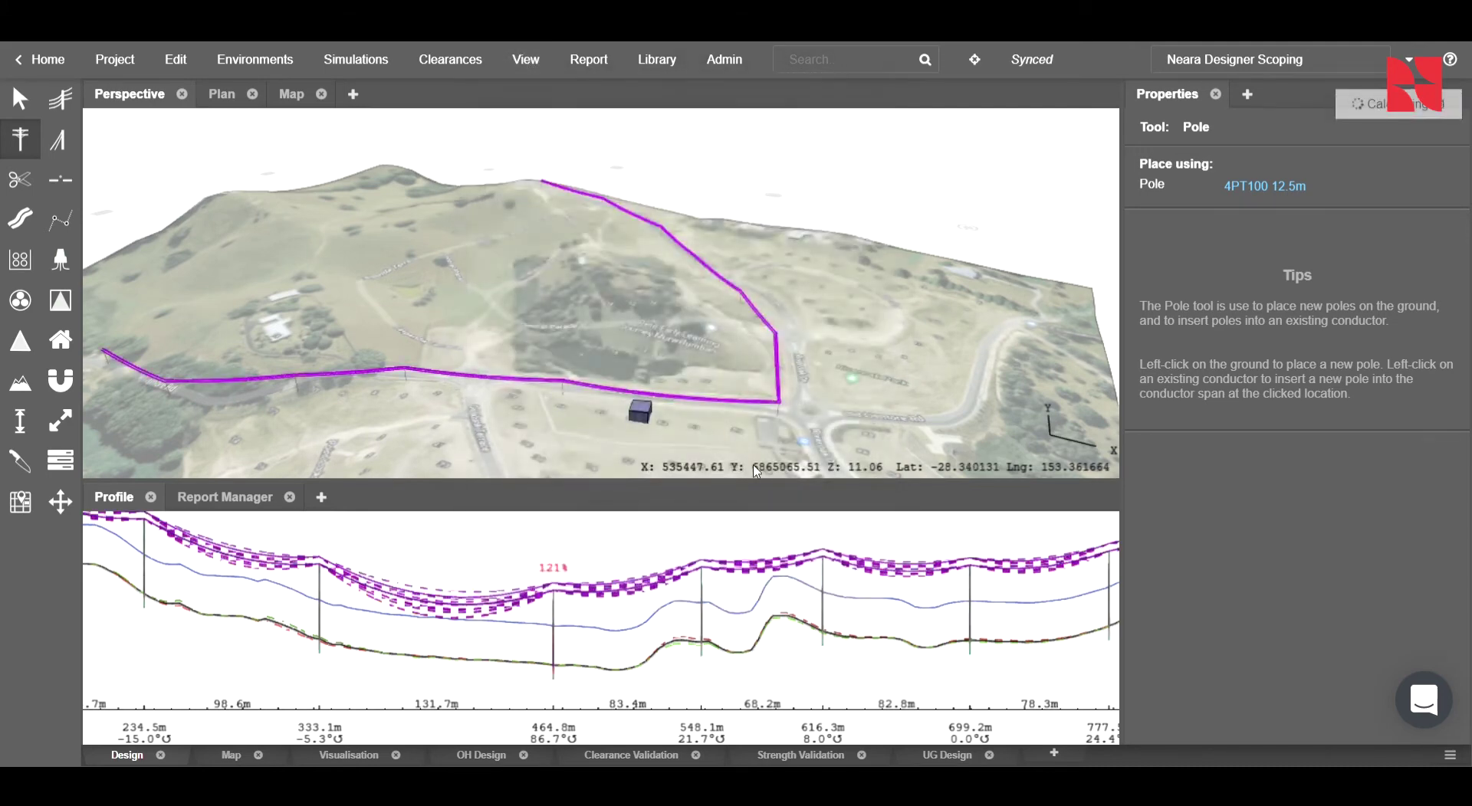
Step: Select the conductor in the perspective view and review its pole utilizations and span lengths, especially at the corner pole
key("Escape")
left_click(650, 392)
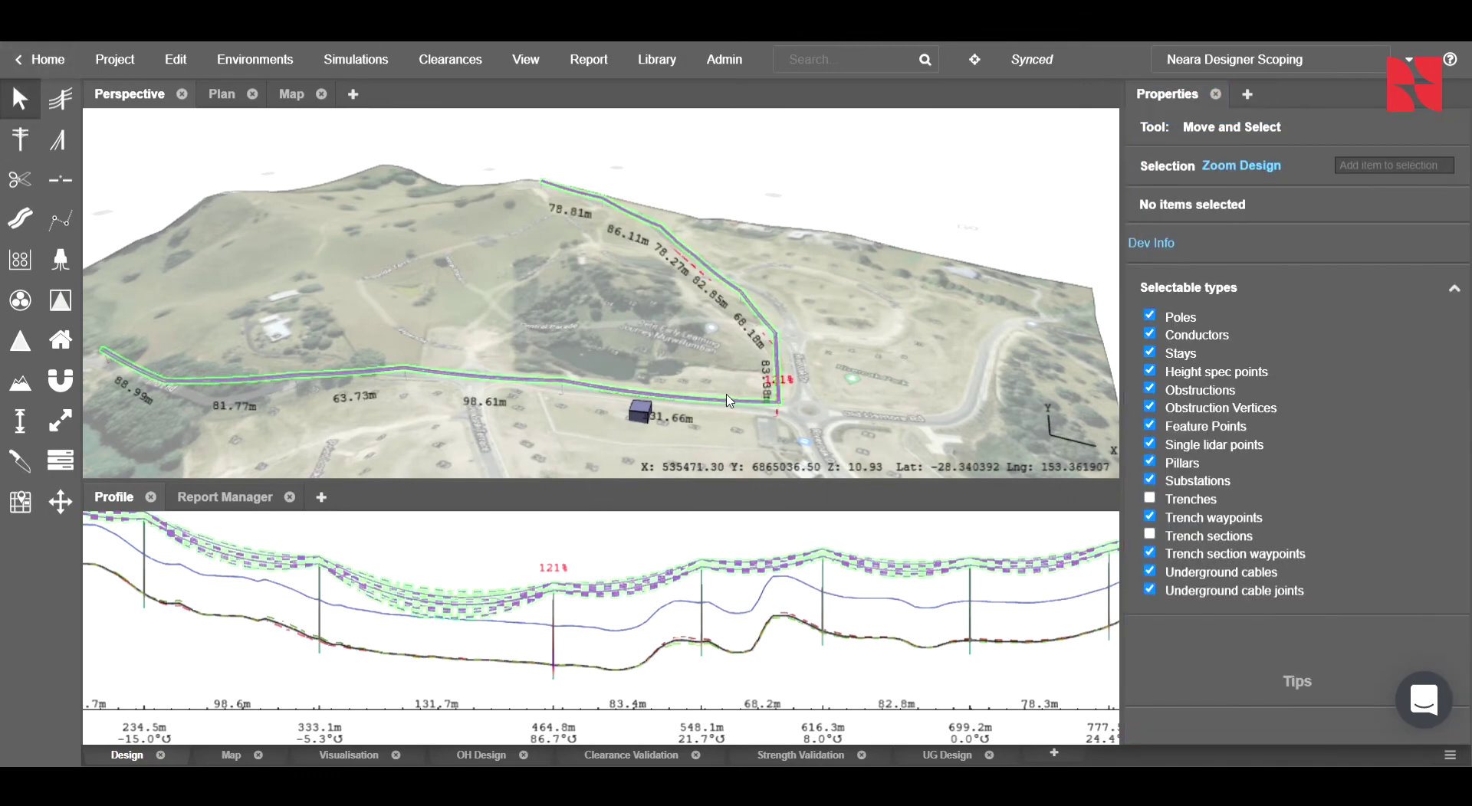
middle_click_drag(723, 409, 953, 410)
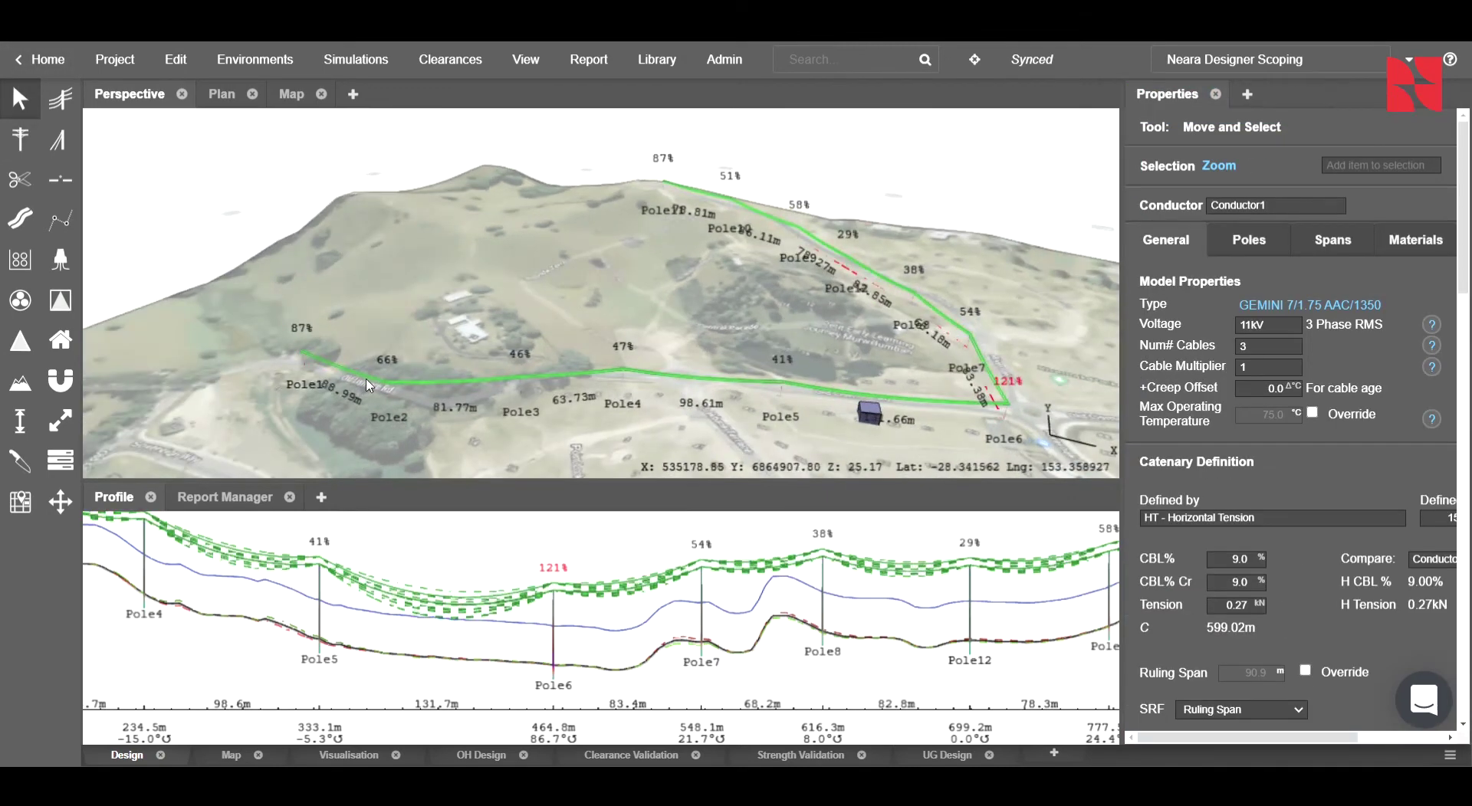
right_click_drag(641, 244, 917, 413)
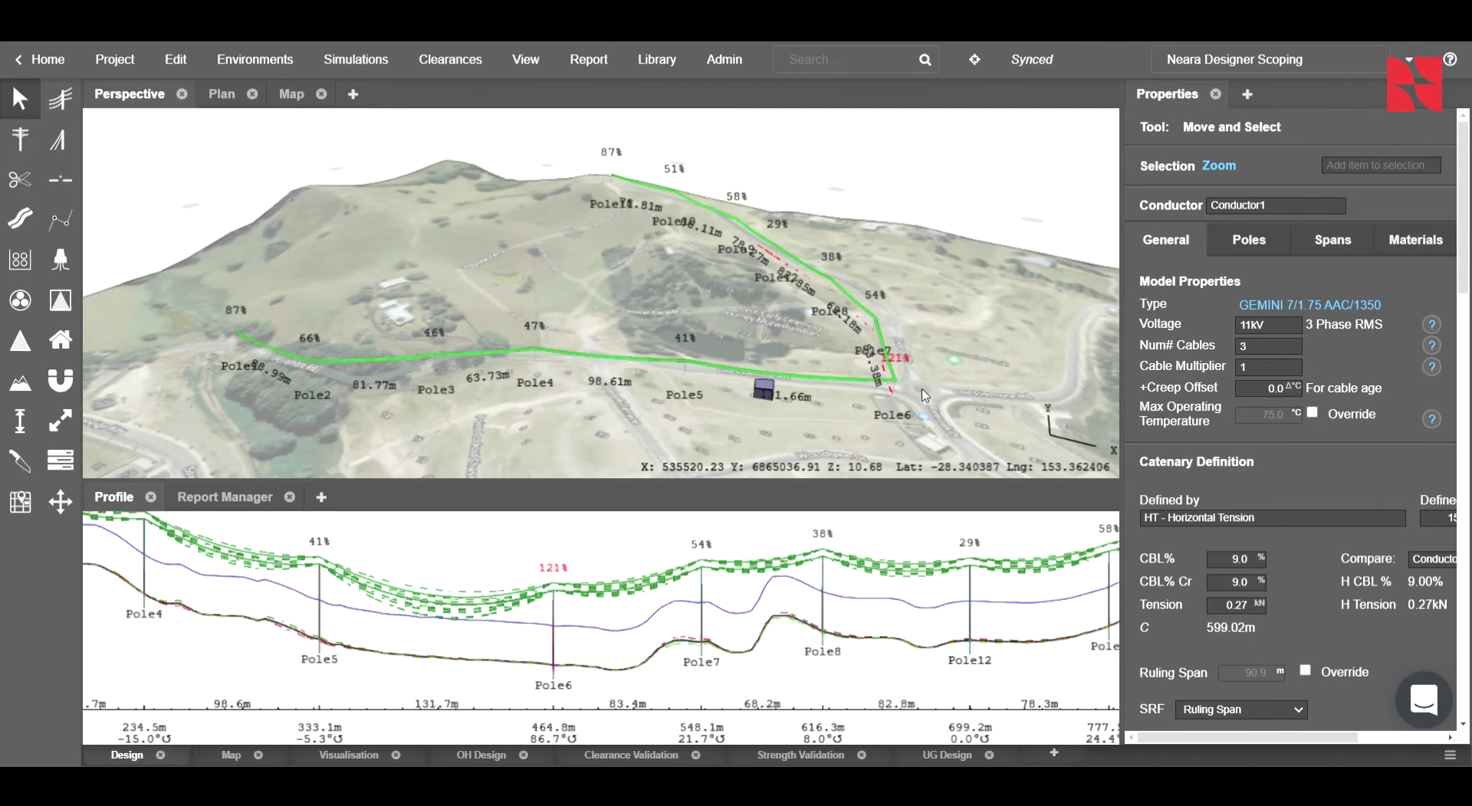
scroll(925, 397, "up", 5)
left_click(900, 407)
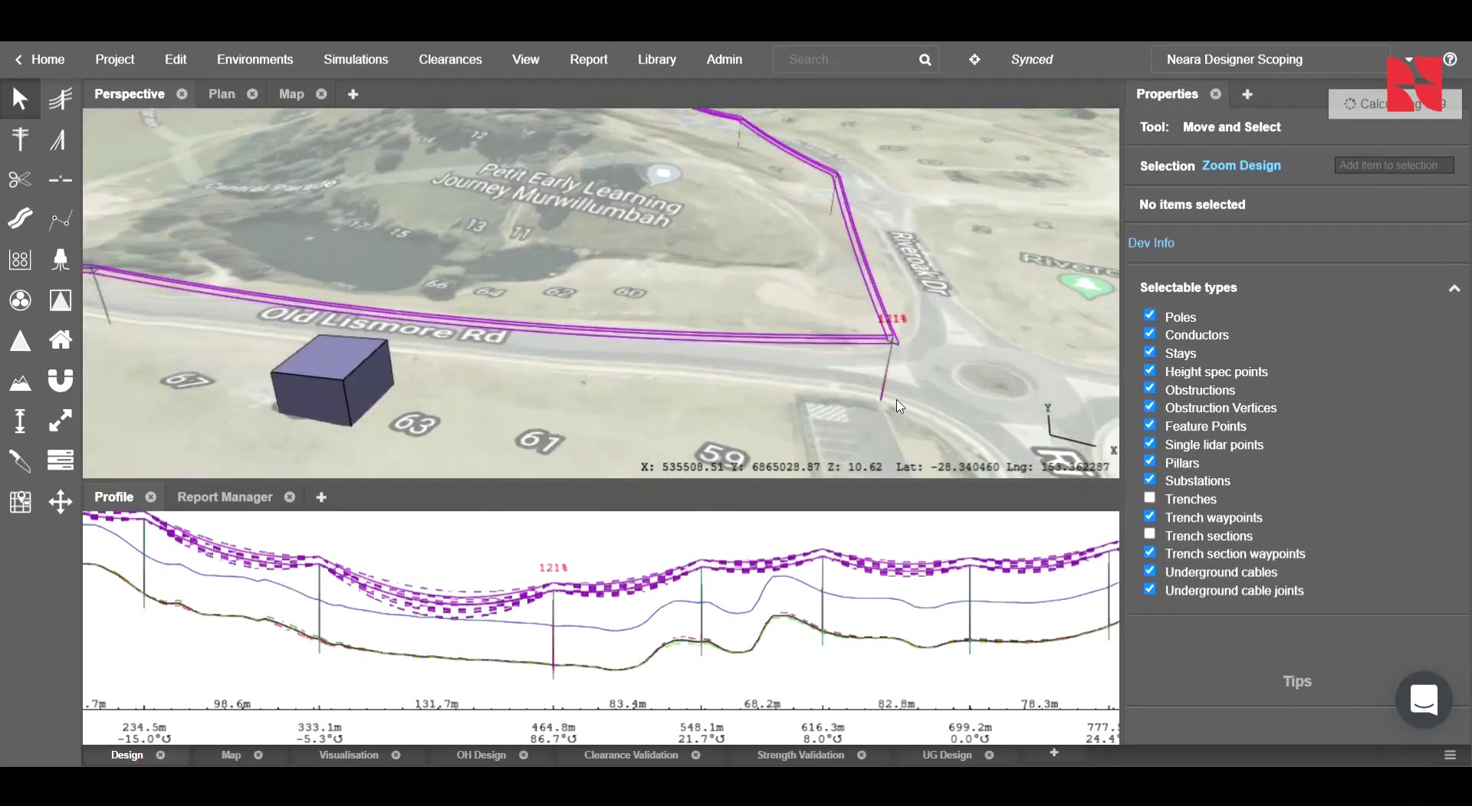
Step: Add an opposing stay to the corner pole Pole6 and review the structure load-case results for the pole and stay
right_click_drag(900, 407, 743, 401)
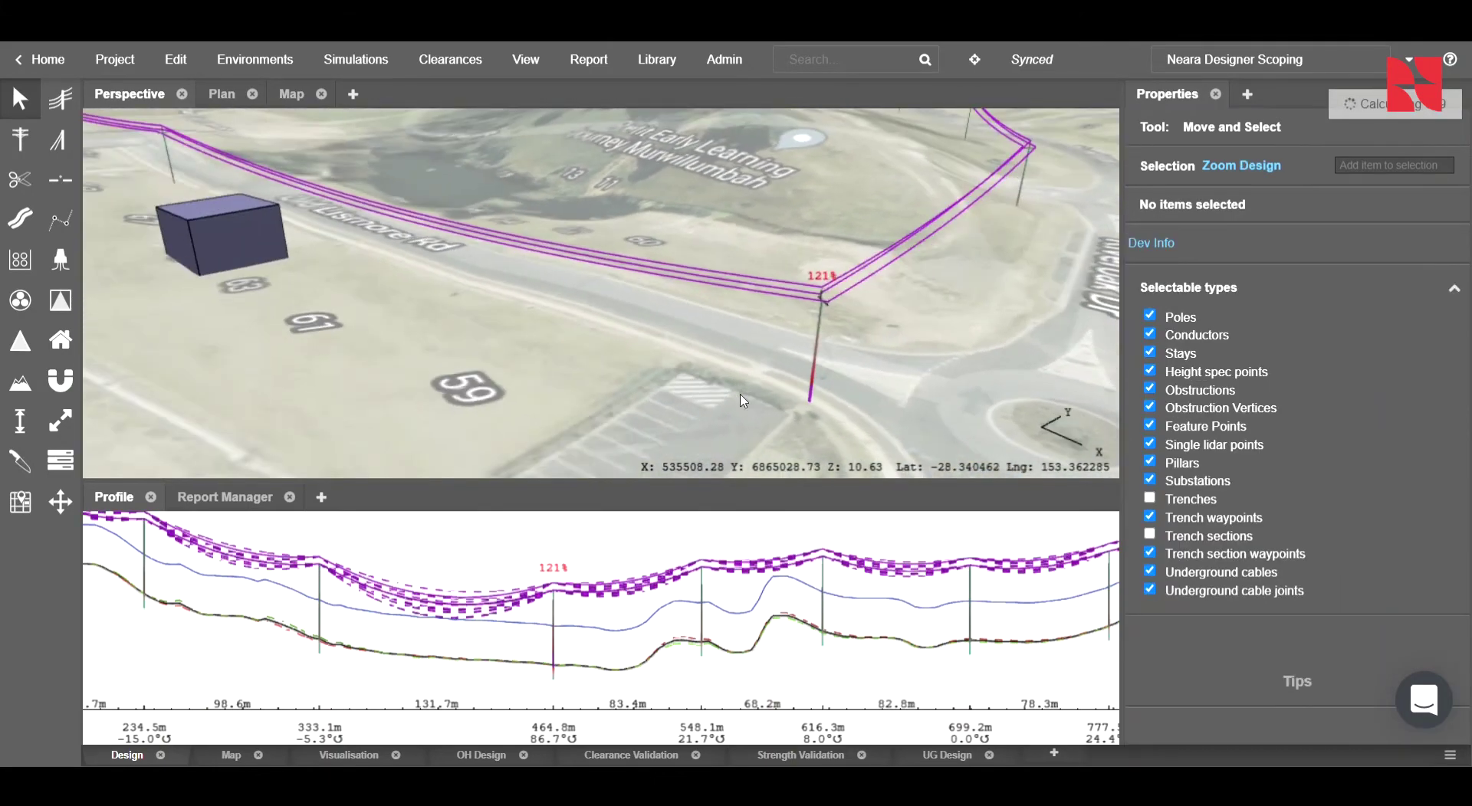
left_click(821, 364)
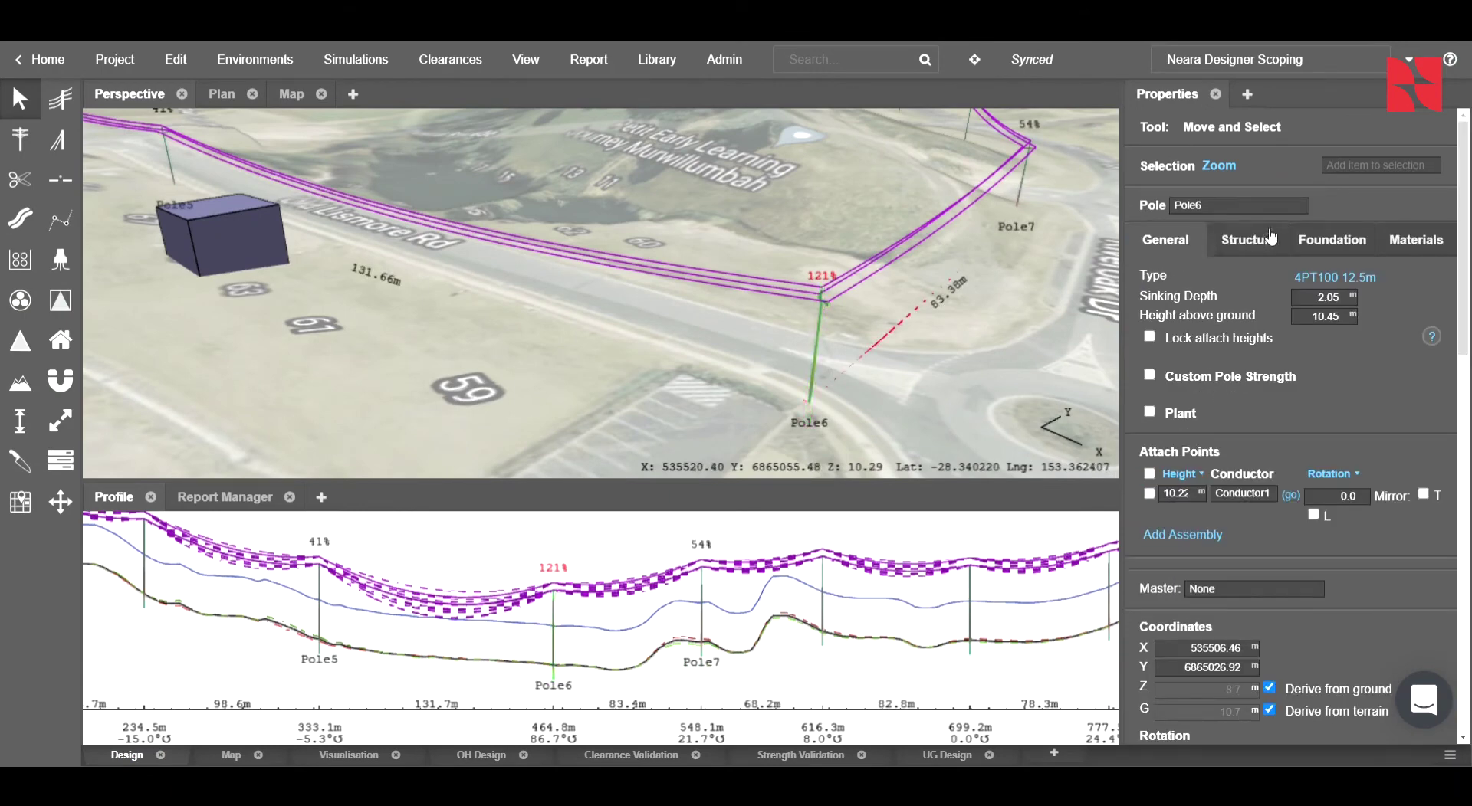
left_click(1272, 238)
scroll(1394, 610, "down", 3)
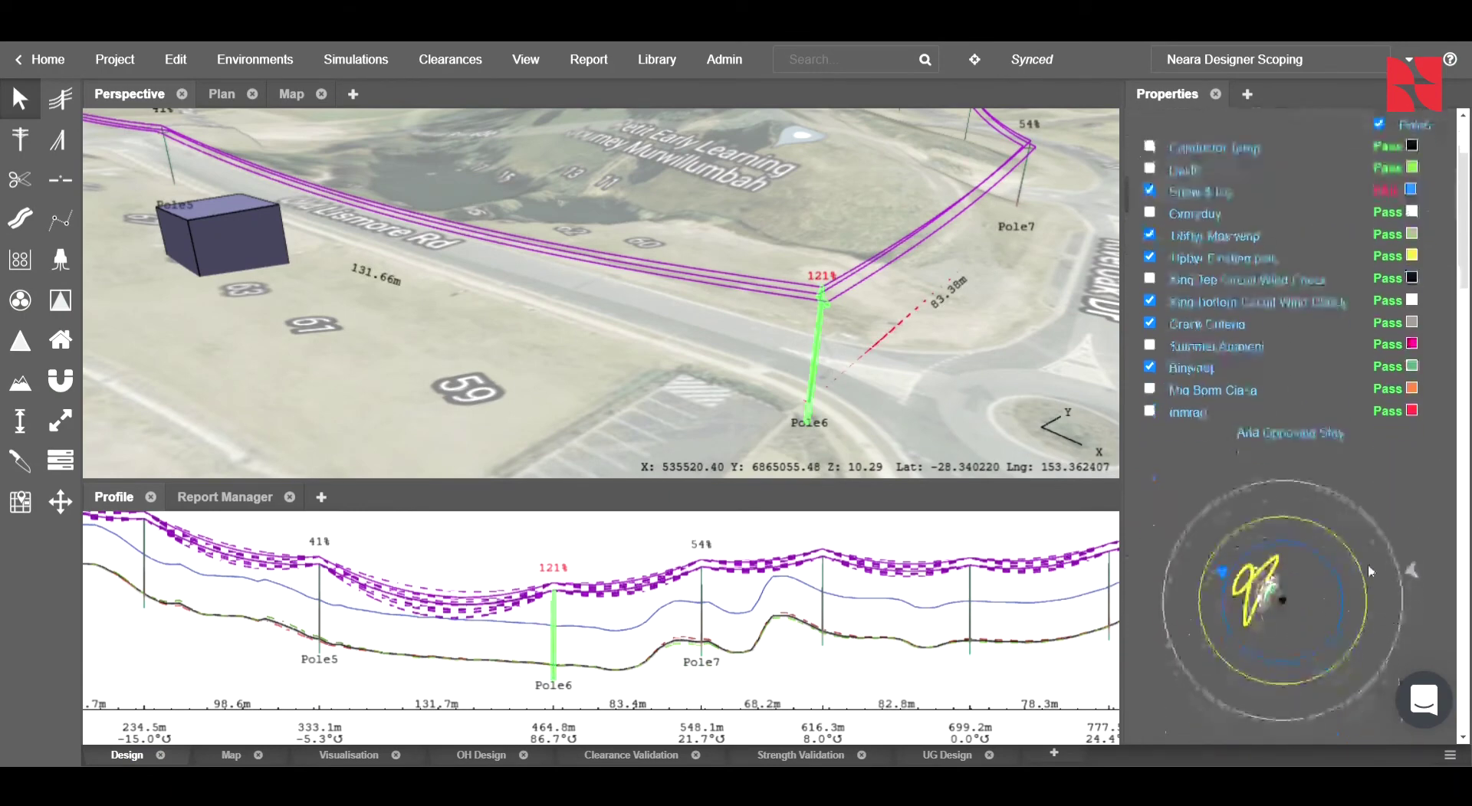
left_click(1323, 434)
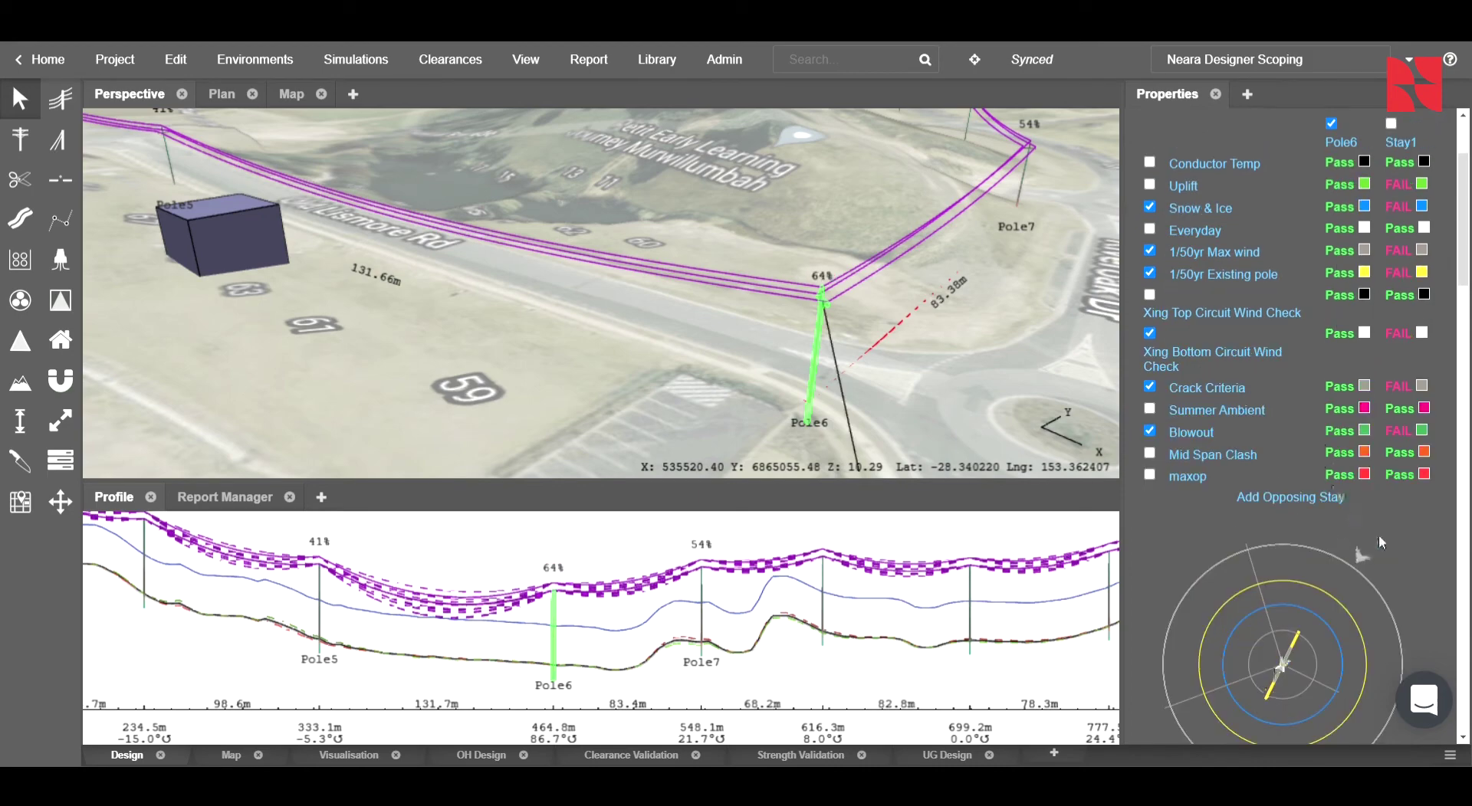
scroll(1380, 535, "down", 2)
scroll(1259, 581, "up", 3)
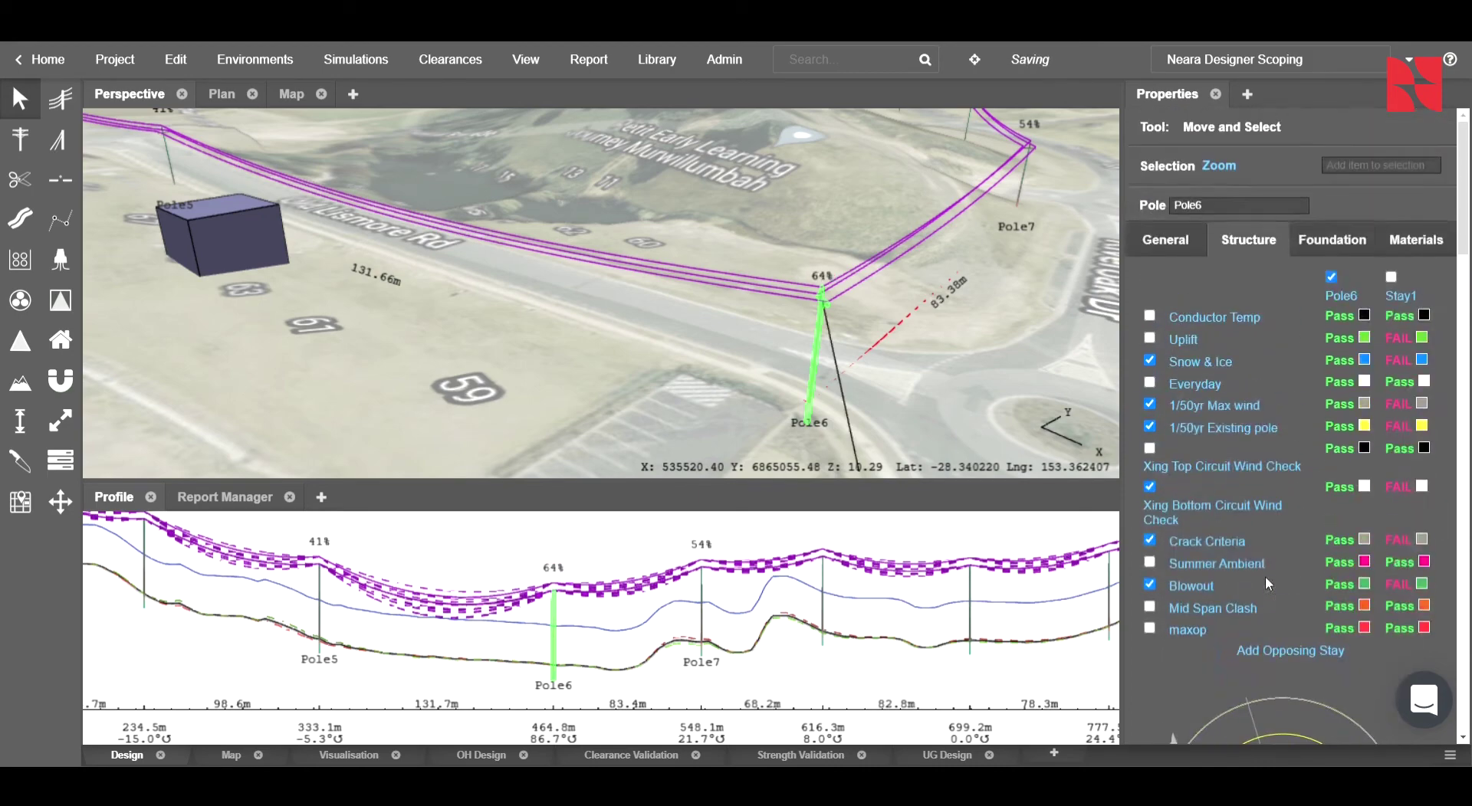
scroll(549, 406, "up", 3)
scroll(550, 411, "down", 2)
Step: Set up the Stay/Guy tool with STEEL 19/2.00 cable, keeping the default stay attachment and anchor, for the end pole Pole1
scroll(550, 416, "down", 4)
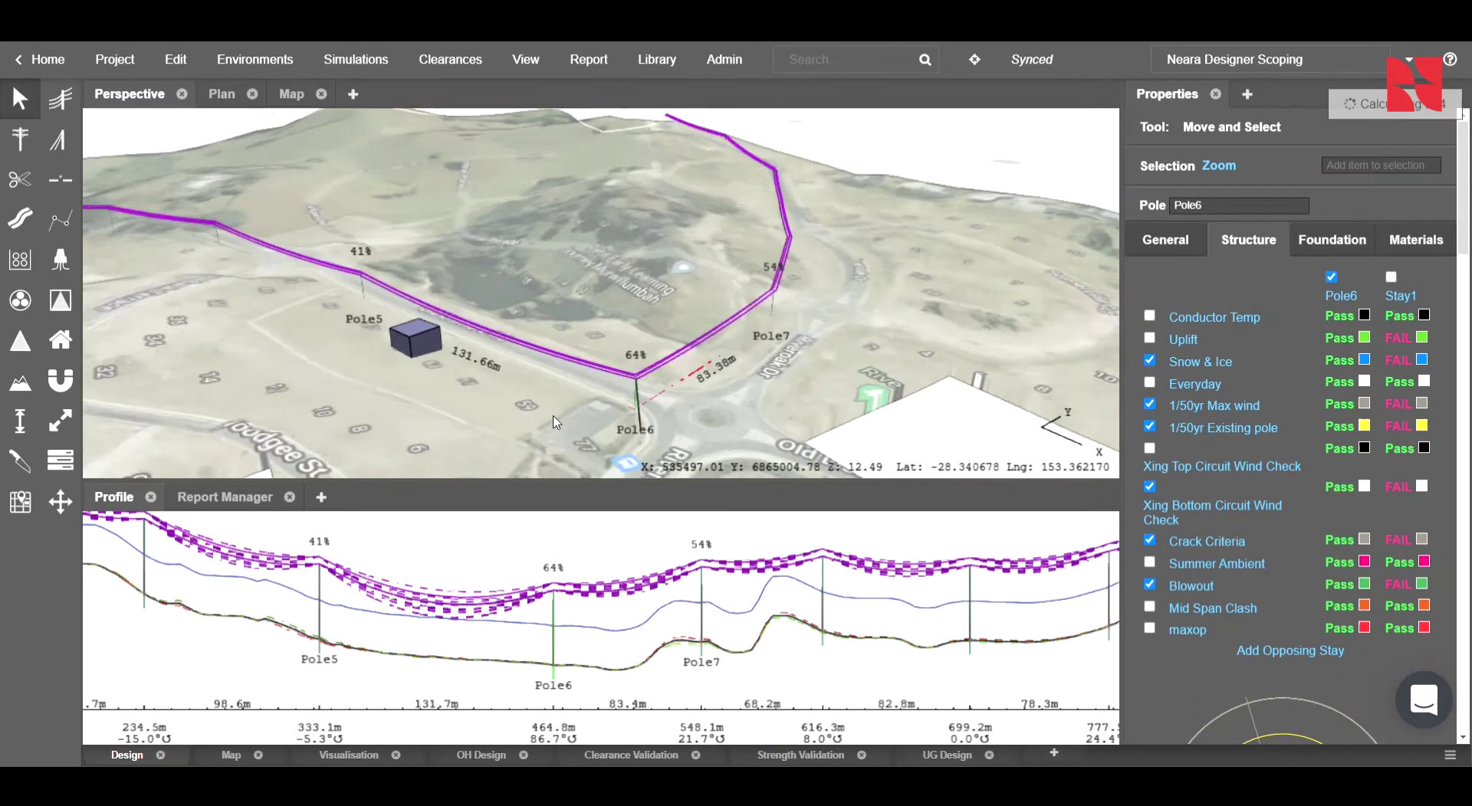
left_click_drag(532, 369, 802, 428)
left_click_drag(253, 337, 537, 407)
scroll(541, 407, "up", 2)
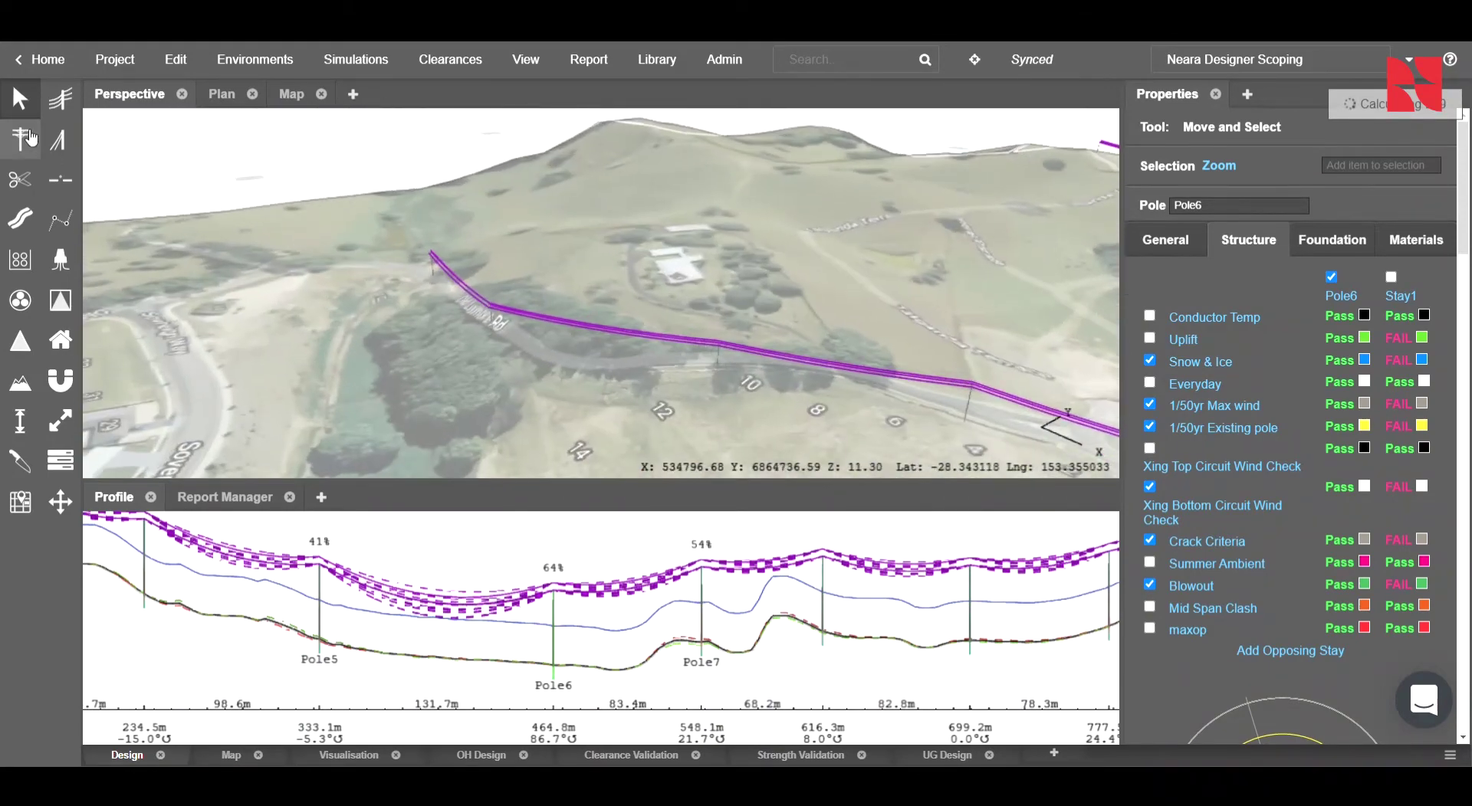
left_click(60, 140)
scroll(378, 257, "up", 6)
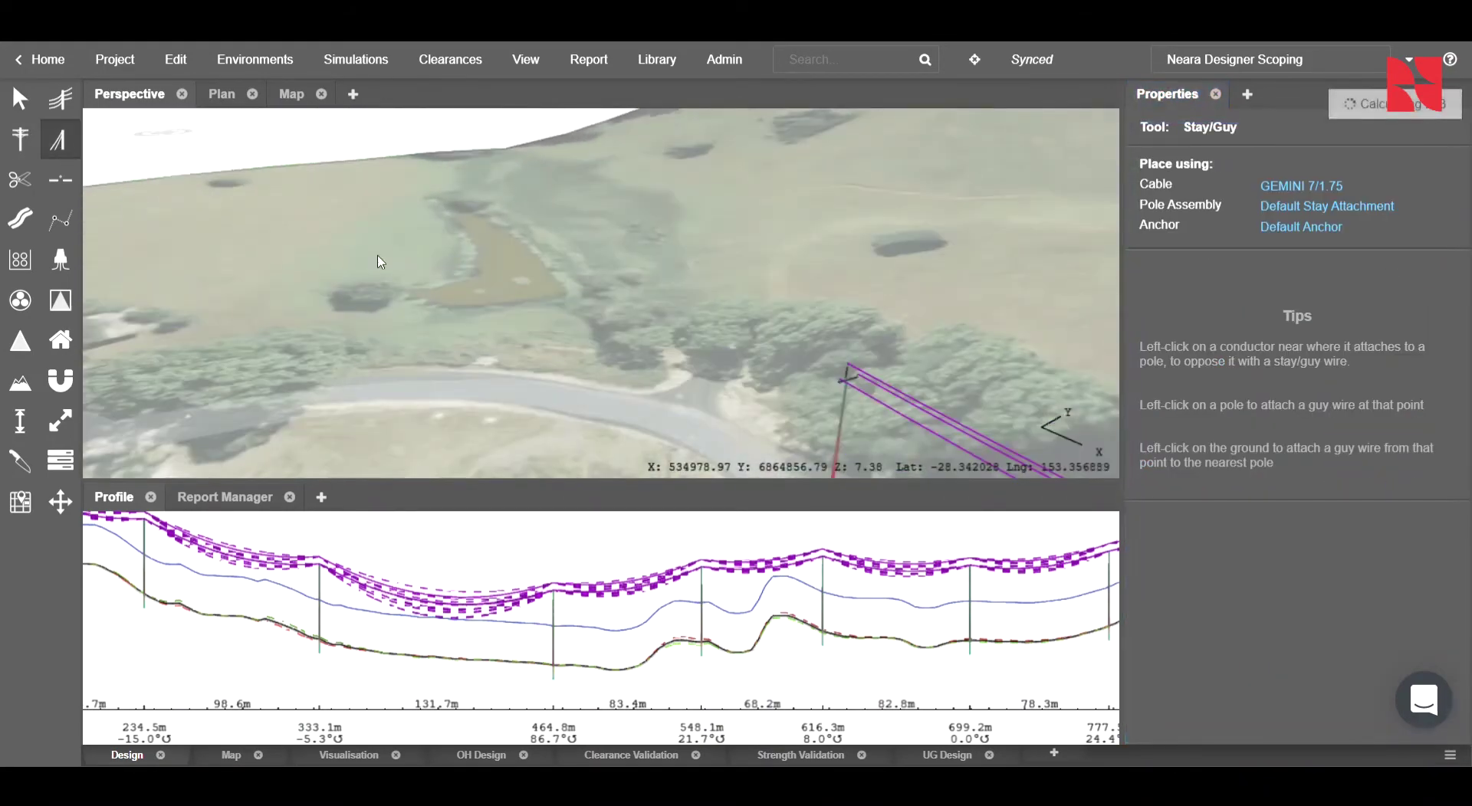
scroll(774, 249, "up", 4)
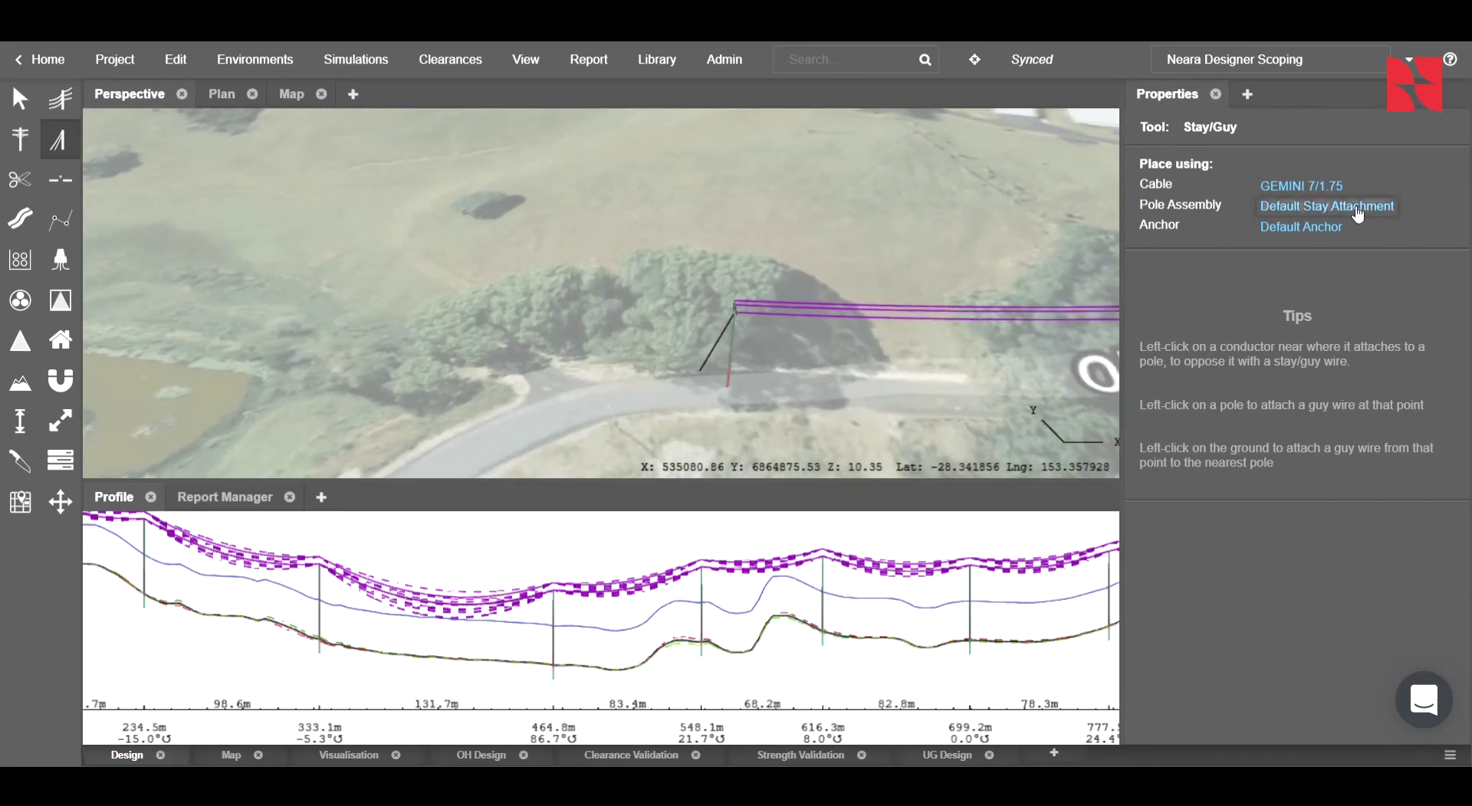
left_click(1359, 213)
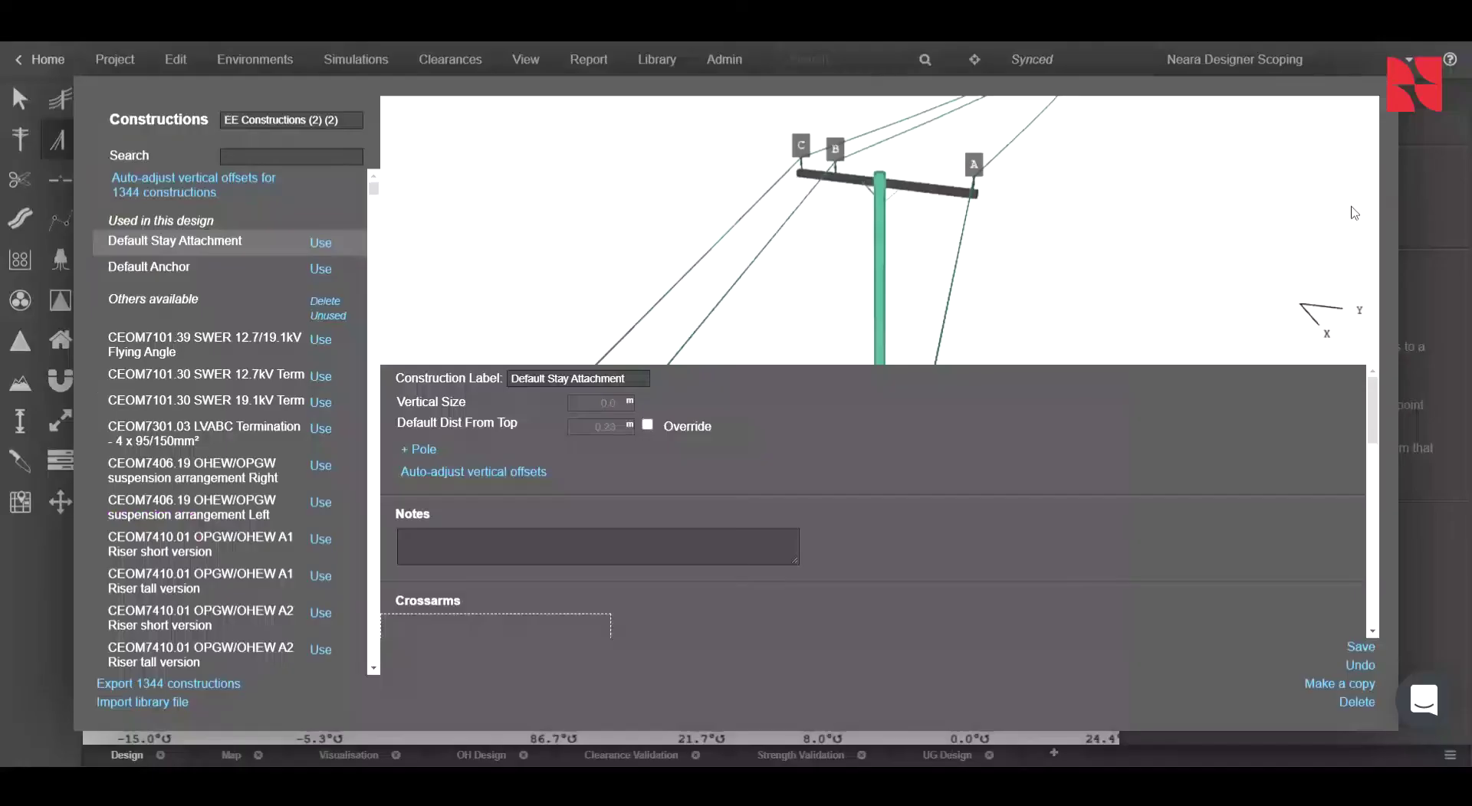
left_click(1414, 250)
left_click(1309, 191)
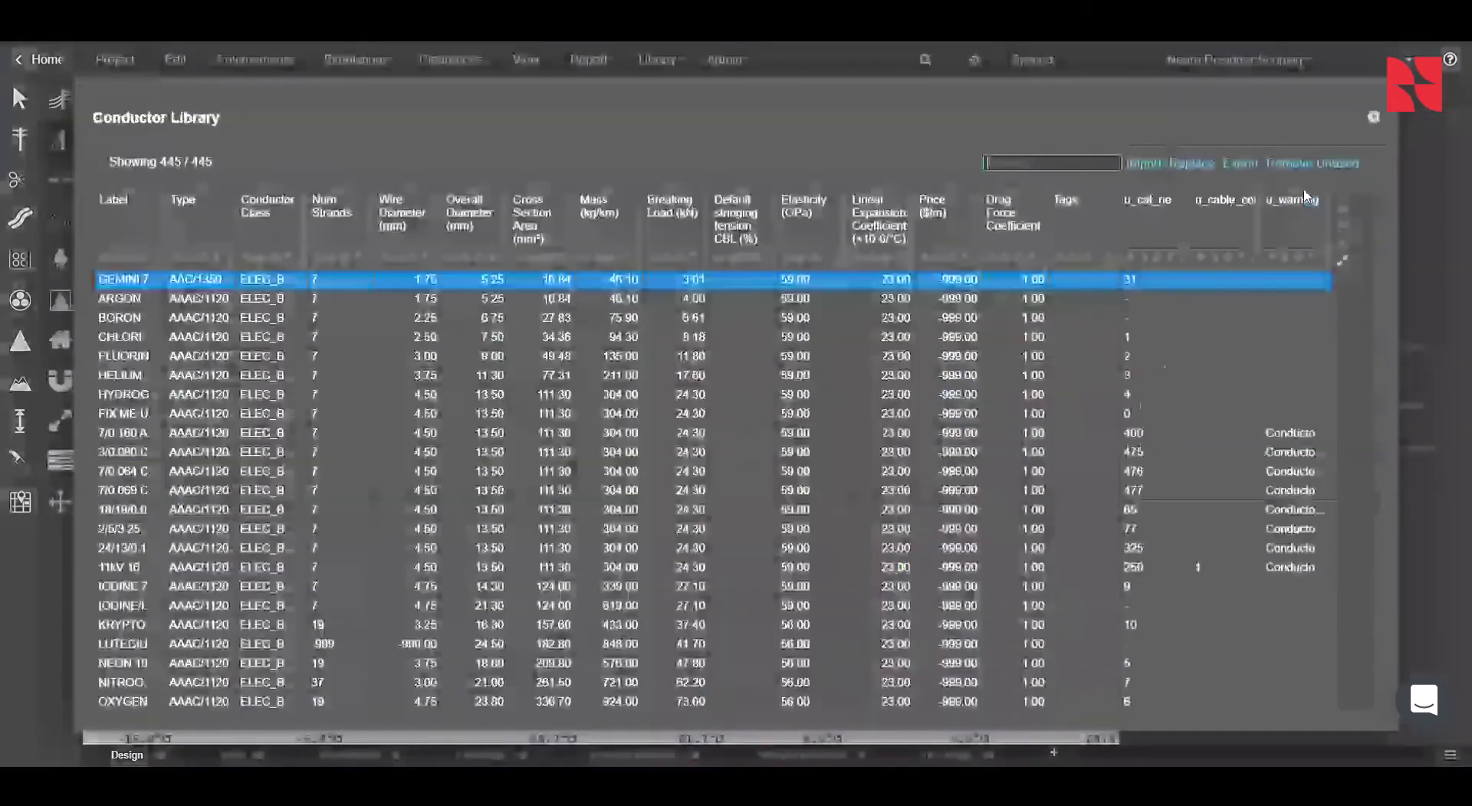
type("steel")
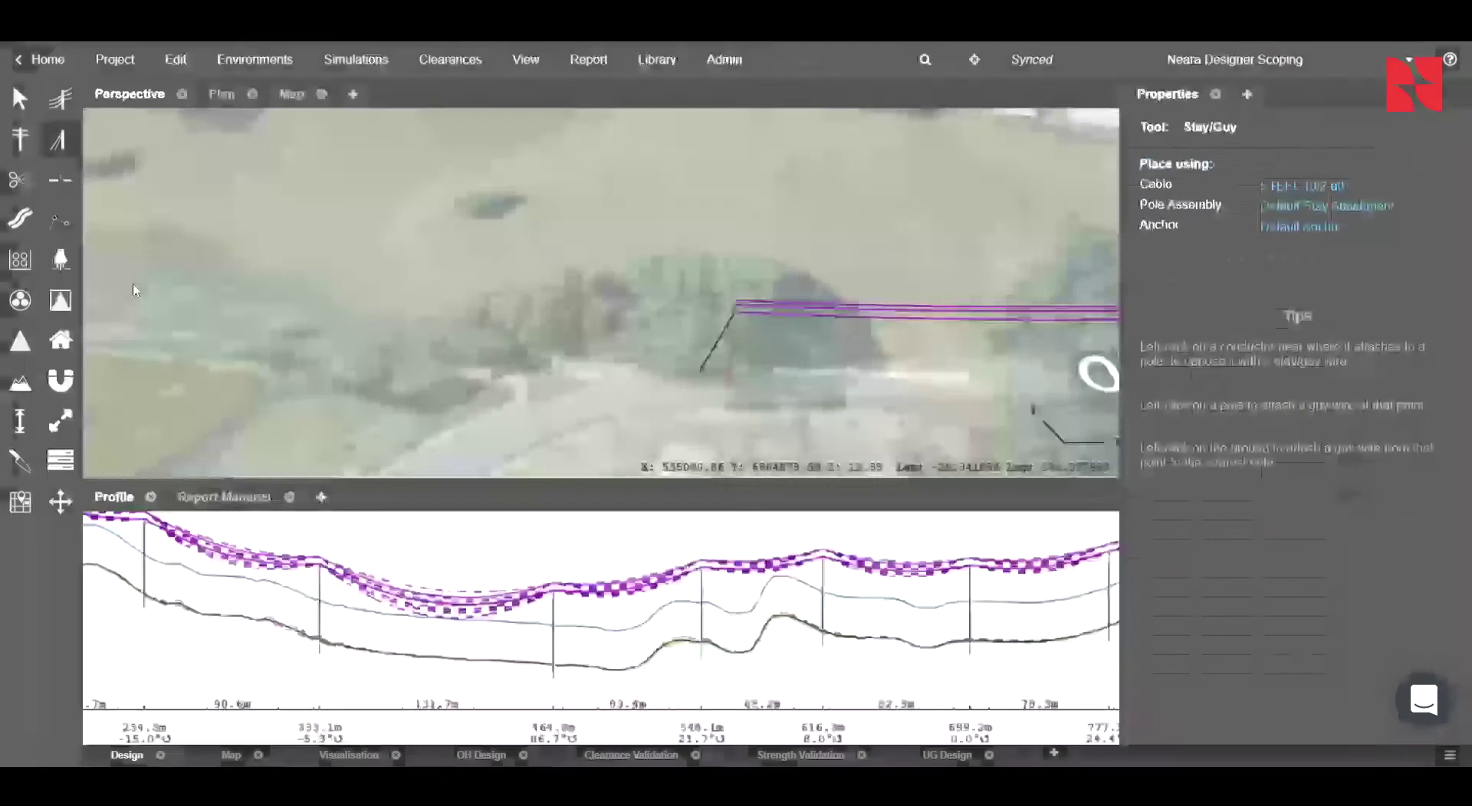
left_click(141, 280)
Step: Move Pole1 off the road onto the roadside, about 89.9 m from Pole2
right_click_drag(614, 353, 981, 368)
left_click_drag(729, 316, 716, 377)
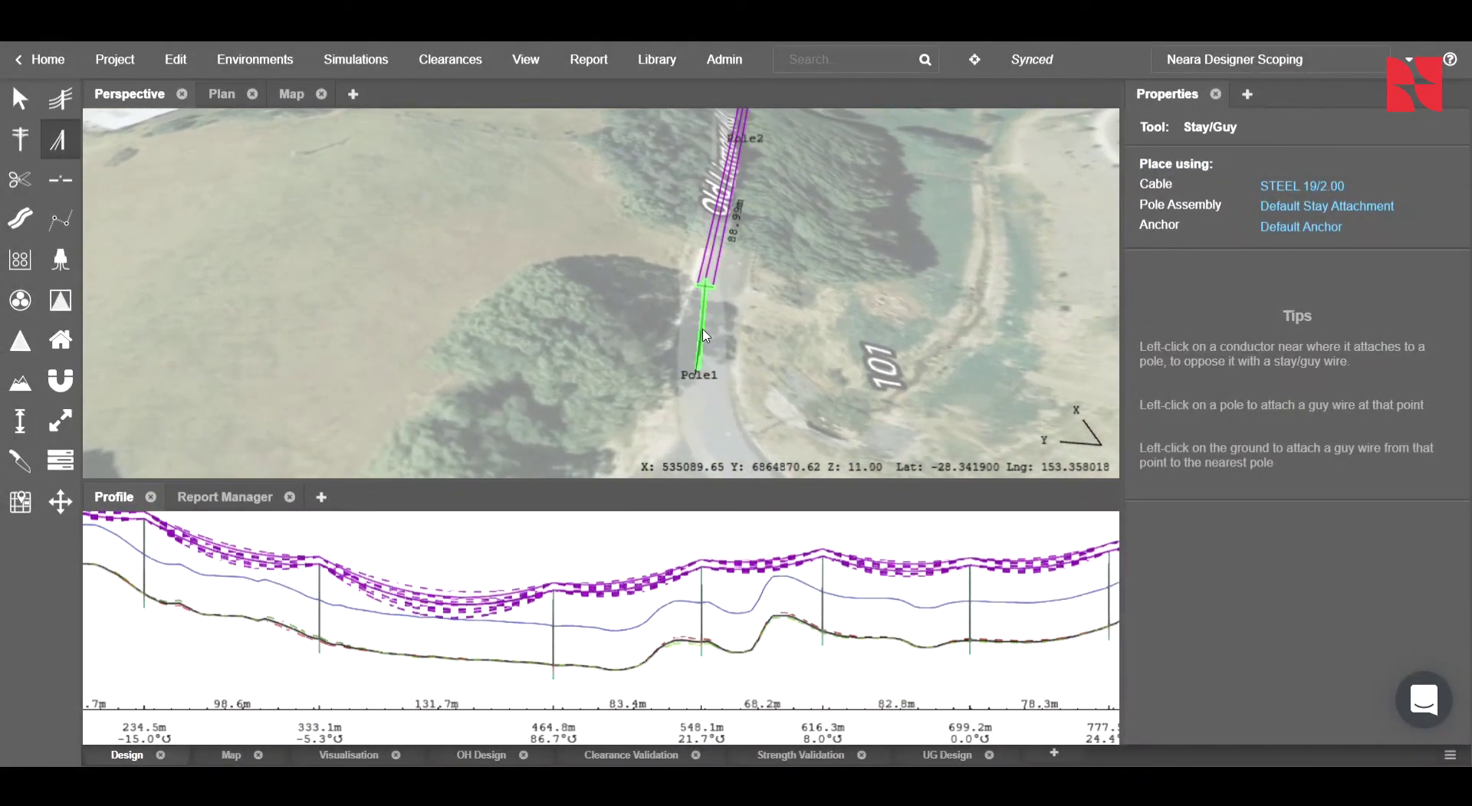
left_click(677, 385)
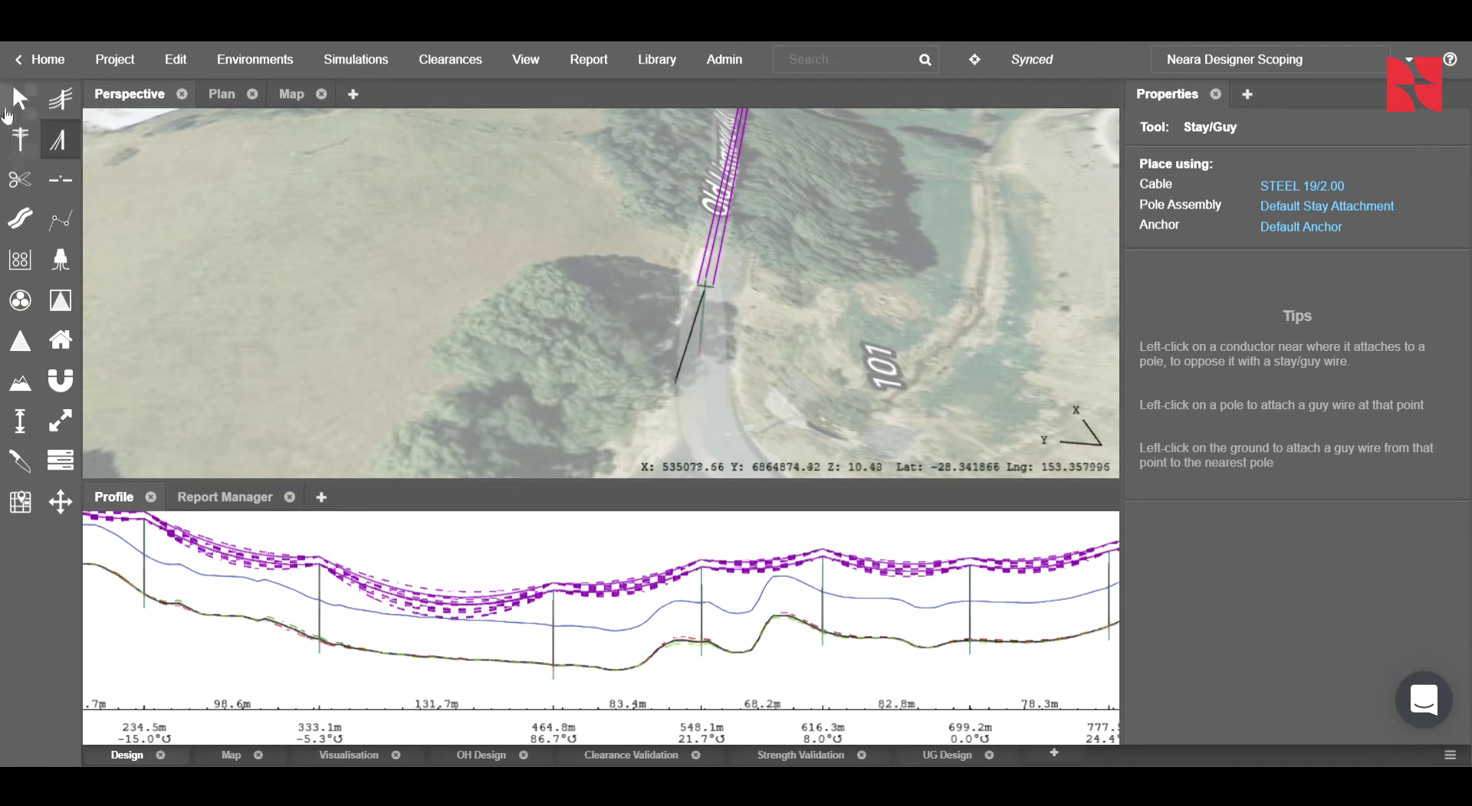
key("Escape")
left_click(704, 328)
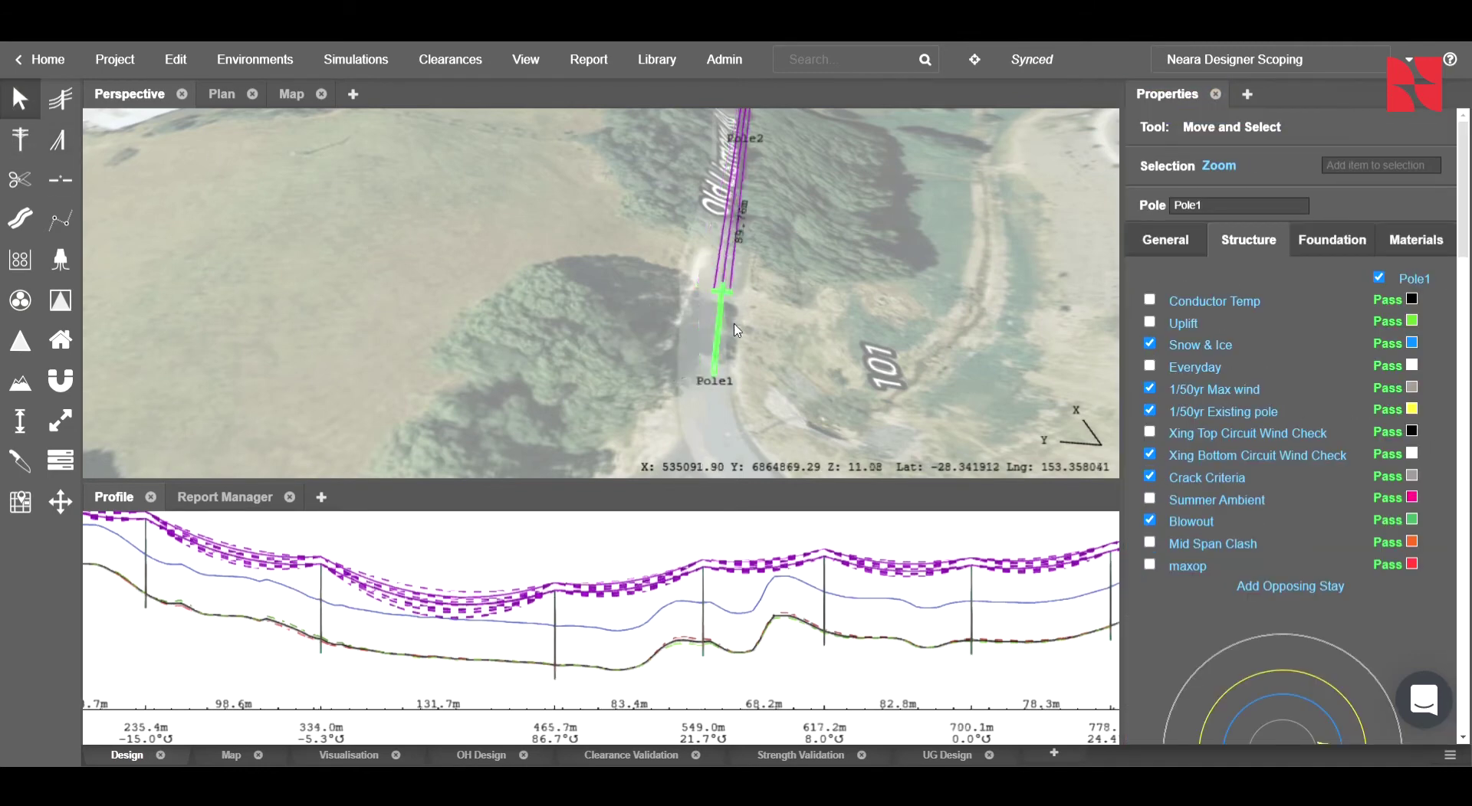
Step: Attach a STEEL 19/2.00 stay to the end pole Pole1, opposing the conductor
left_click(62, 141)
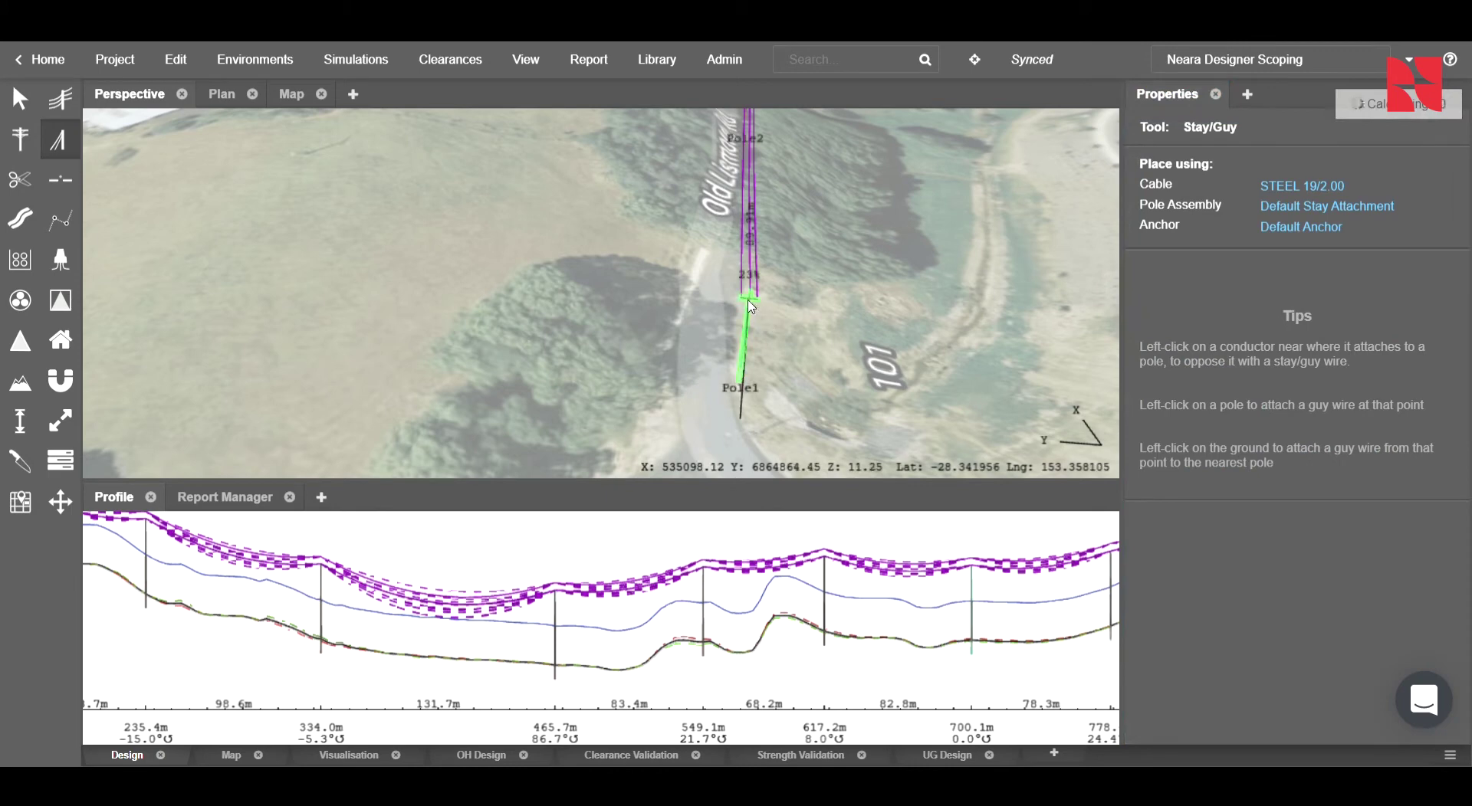
scroll(750, 307, "up", 2)
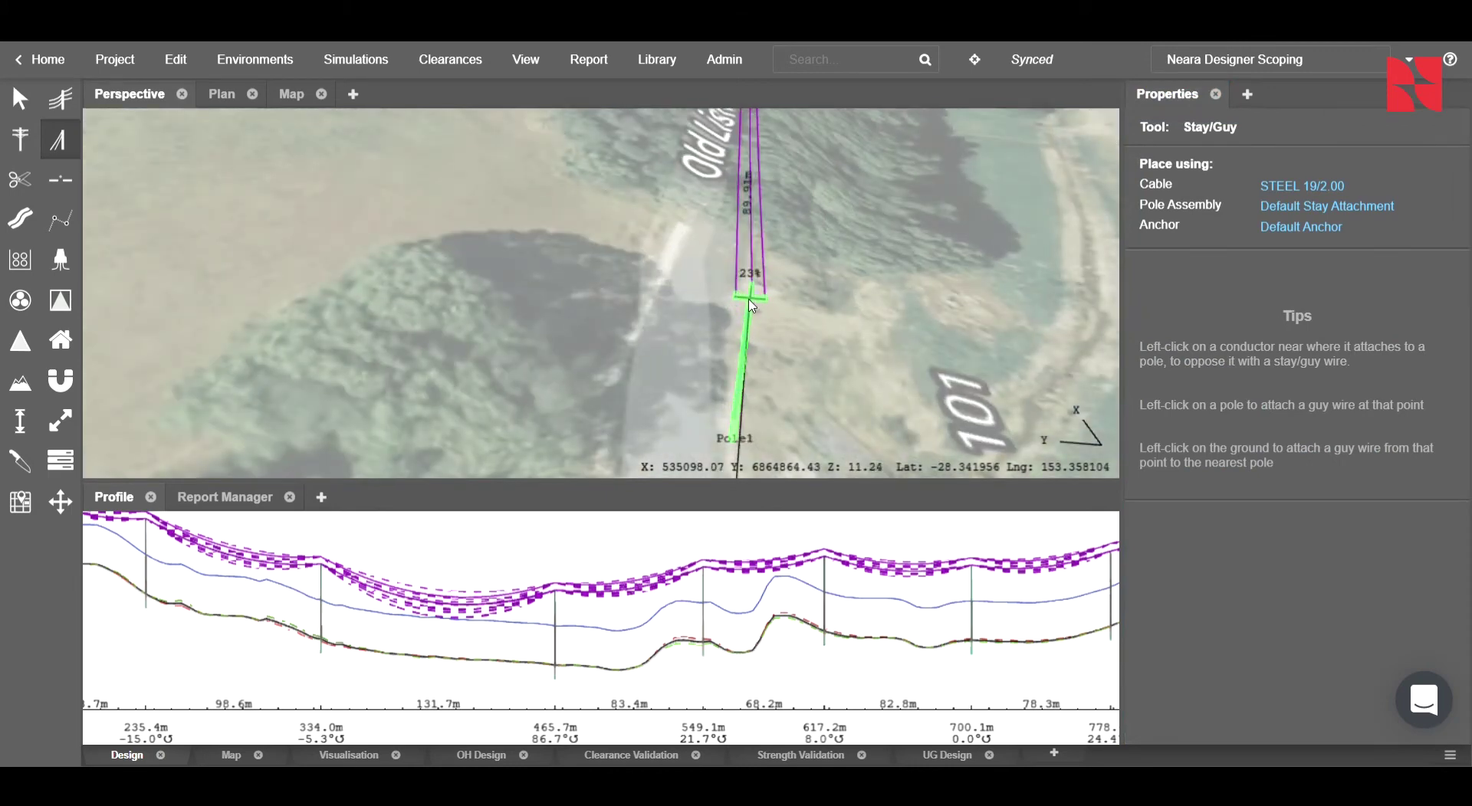
left_click(749, 299)
right_click_drag(586, 380, 818, 385)
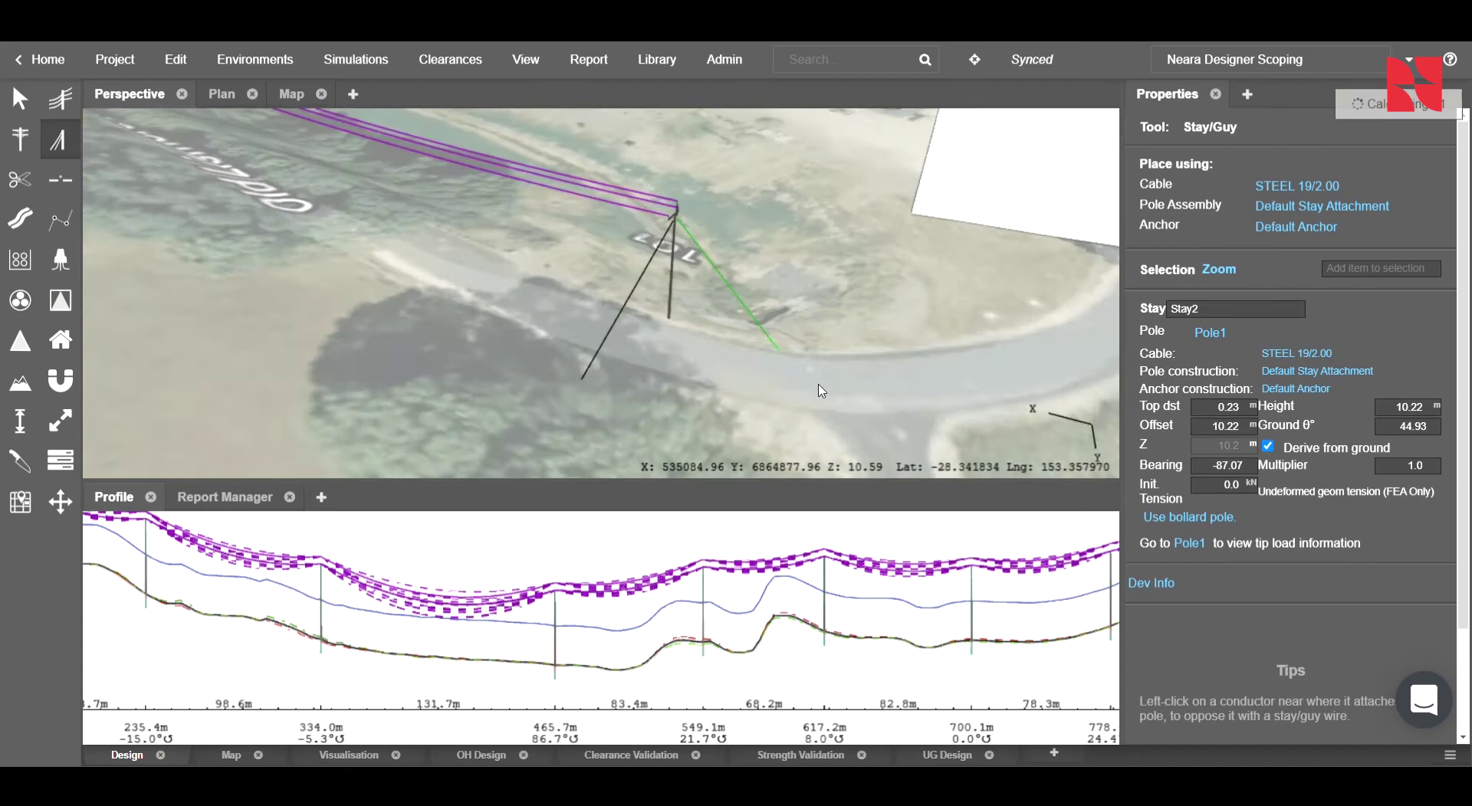
scroll(641, 366, "down", 2)
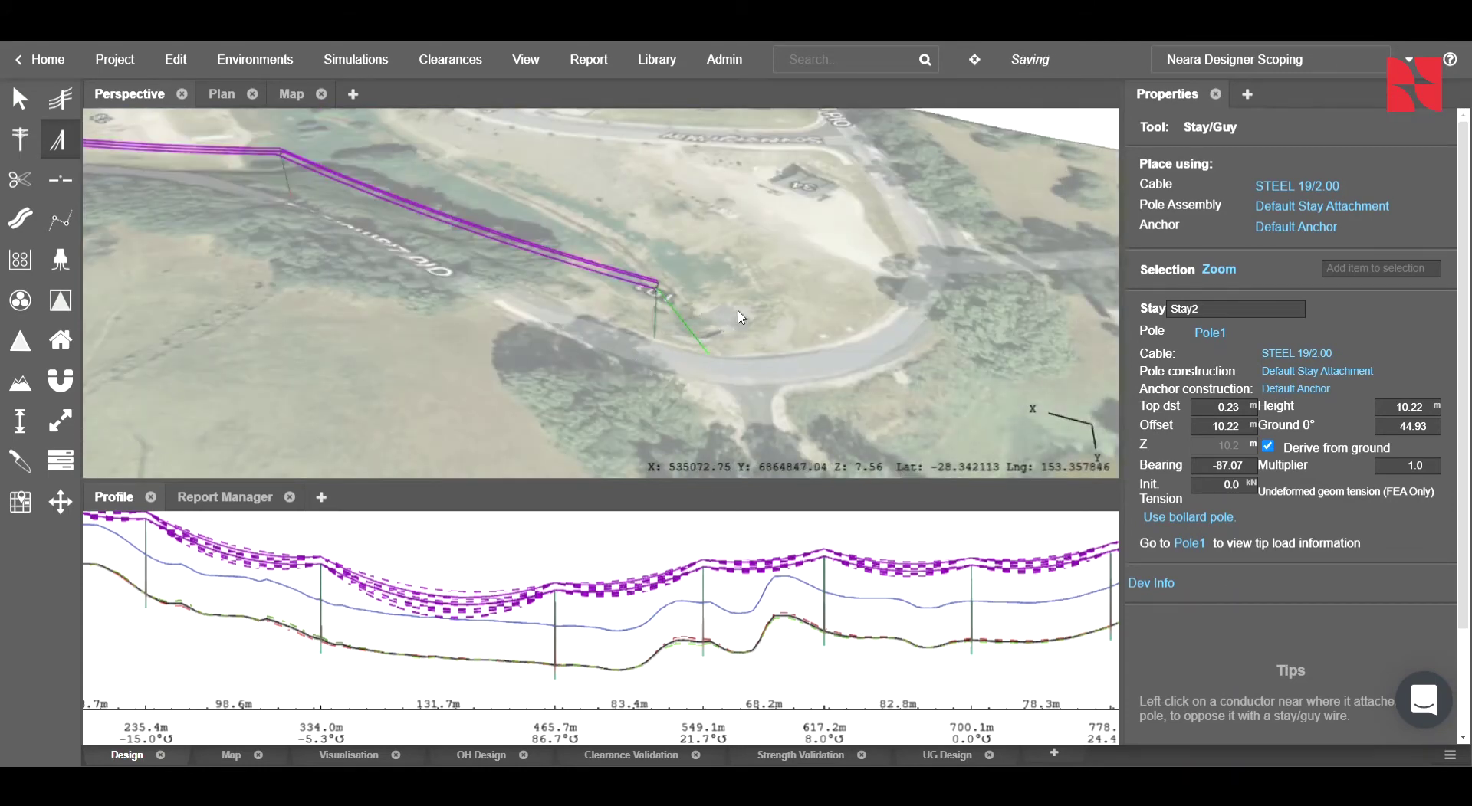
key("Escape")
scroll(690, 291, "down", 5)
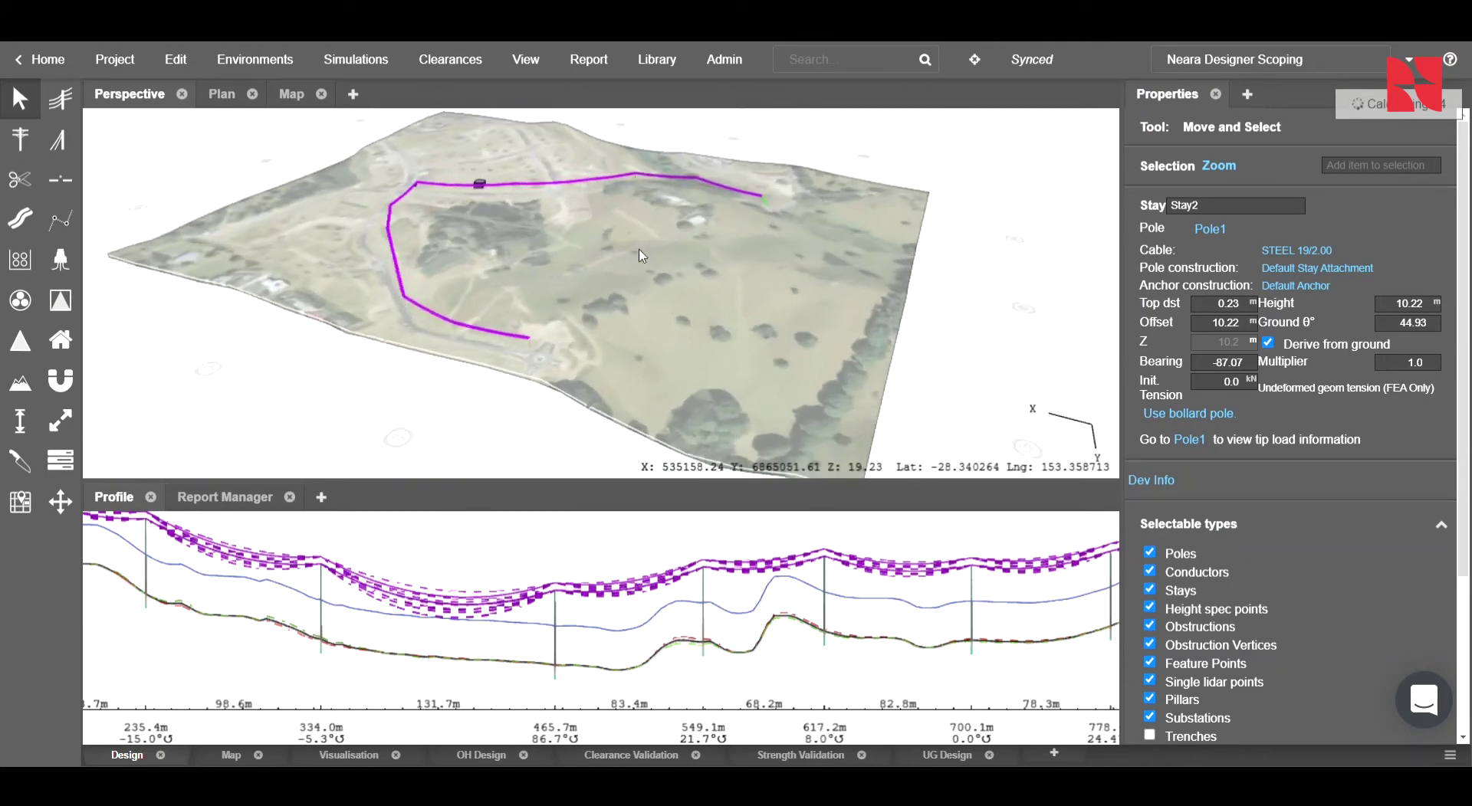
Step: Attach a STEEL 19/2.00 stay to the end pole Pole11 beside the roundabout, opposing the conductor
scroll(533, 376, "up", 10)
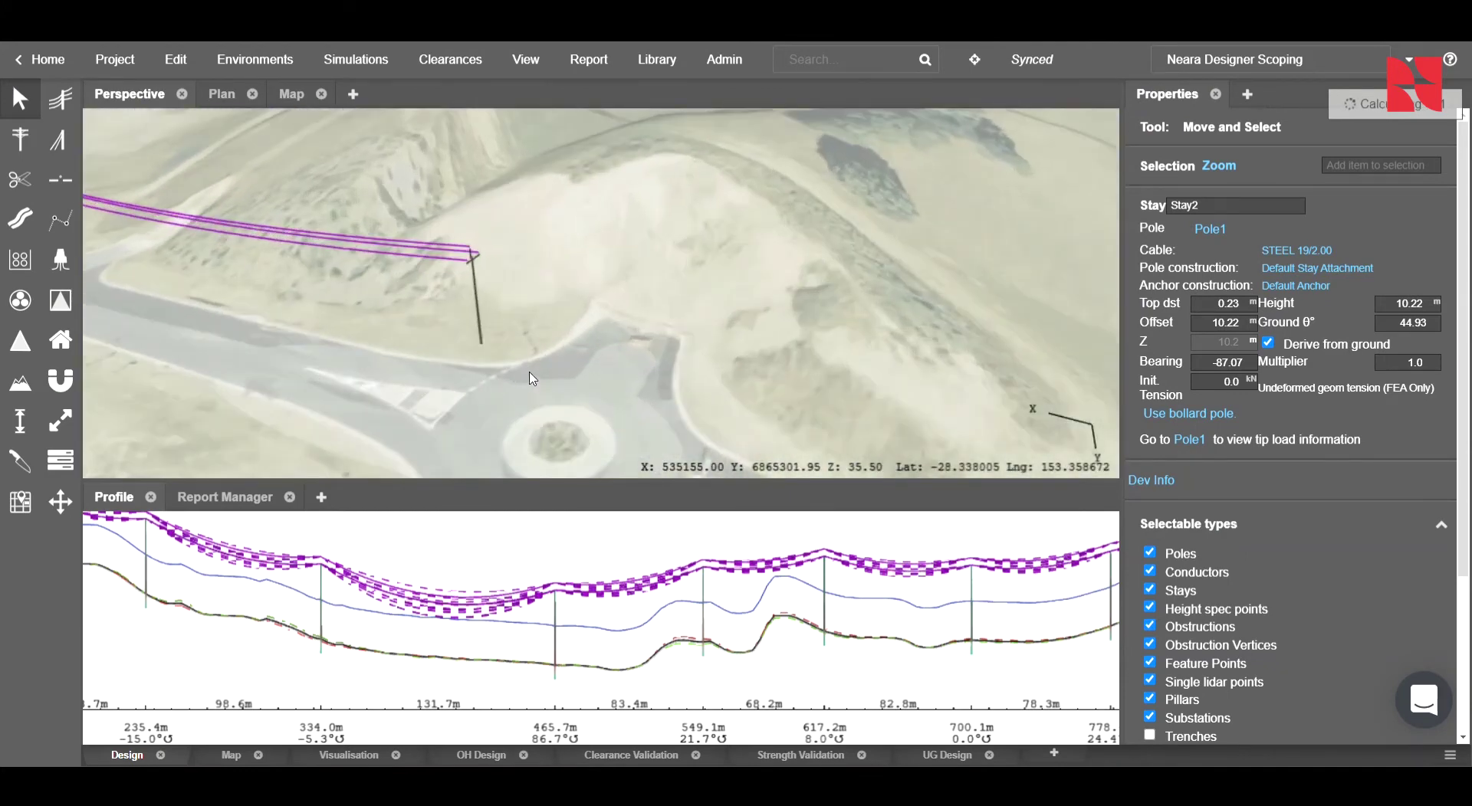
middle_click_drag(609, 387, 568, 273)
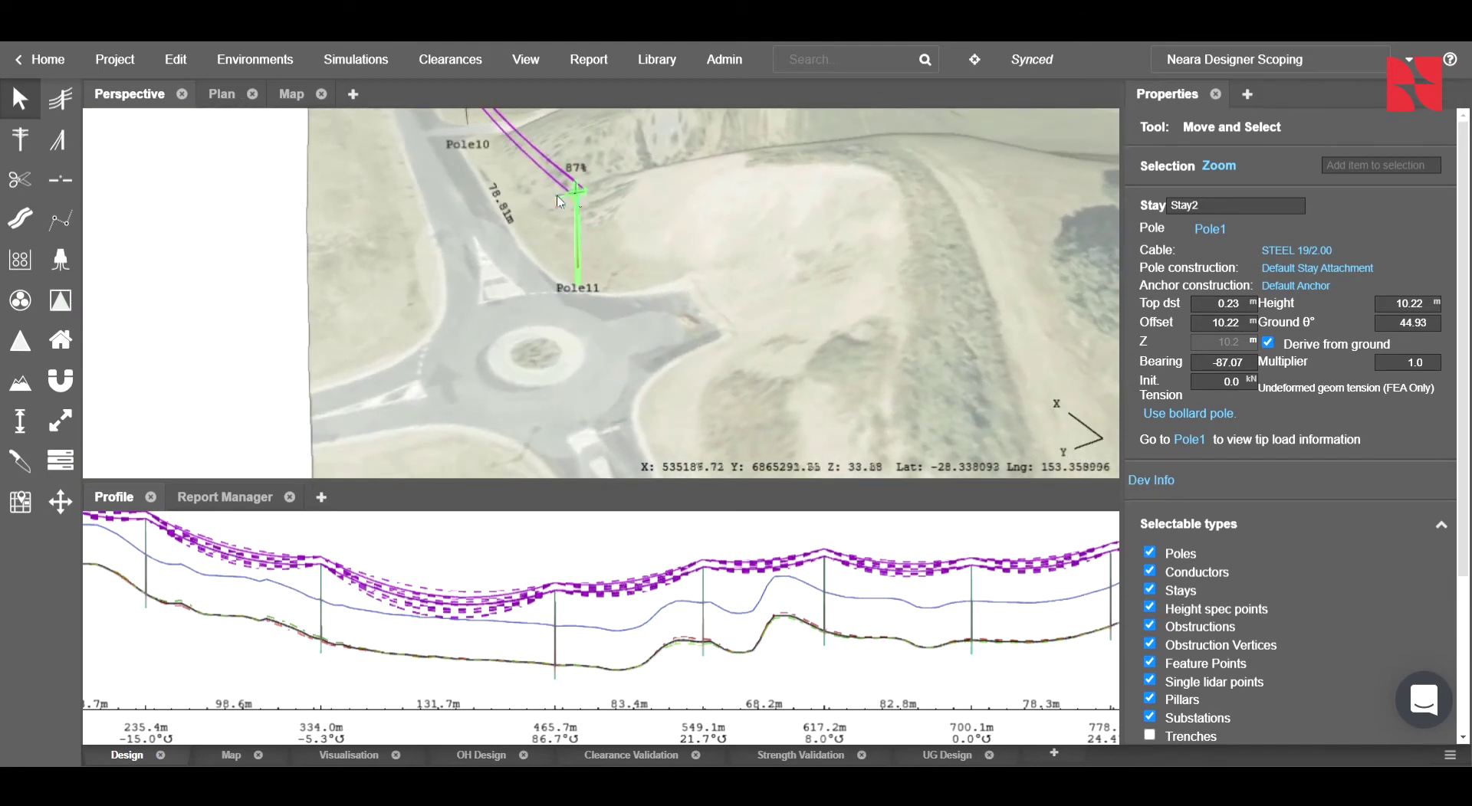
left_click(67, 141)
left_click(551, 267)
middle_click_drag(551, 267, 489, 272)
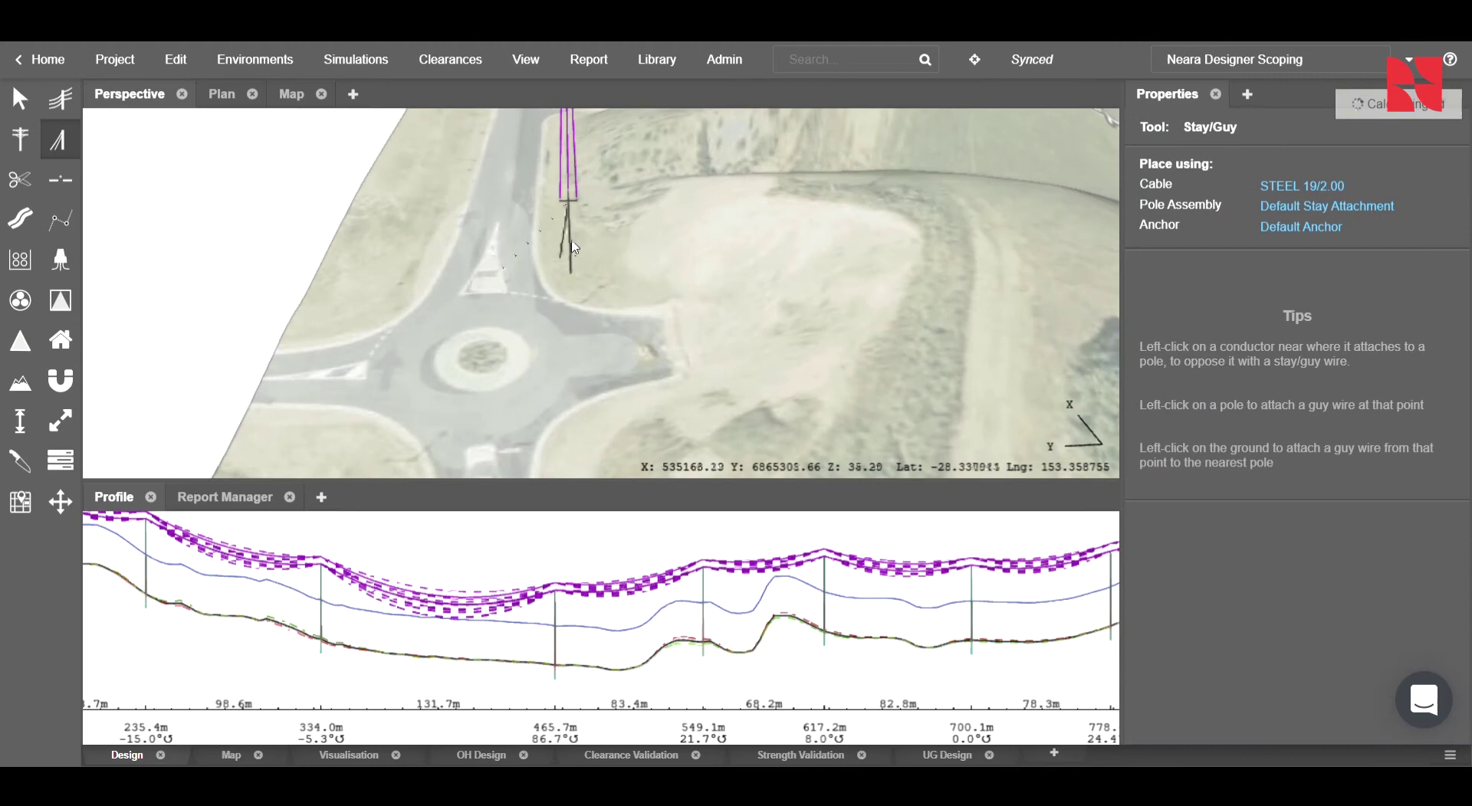
left_click(571, 210)
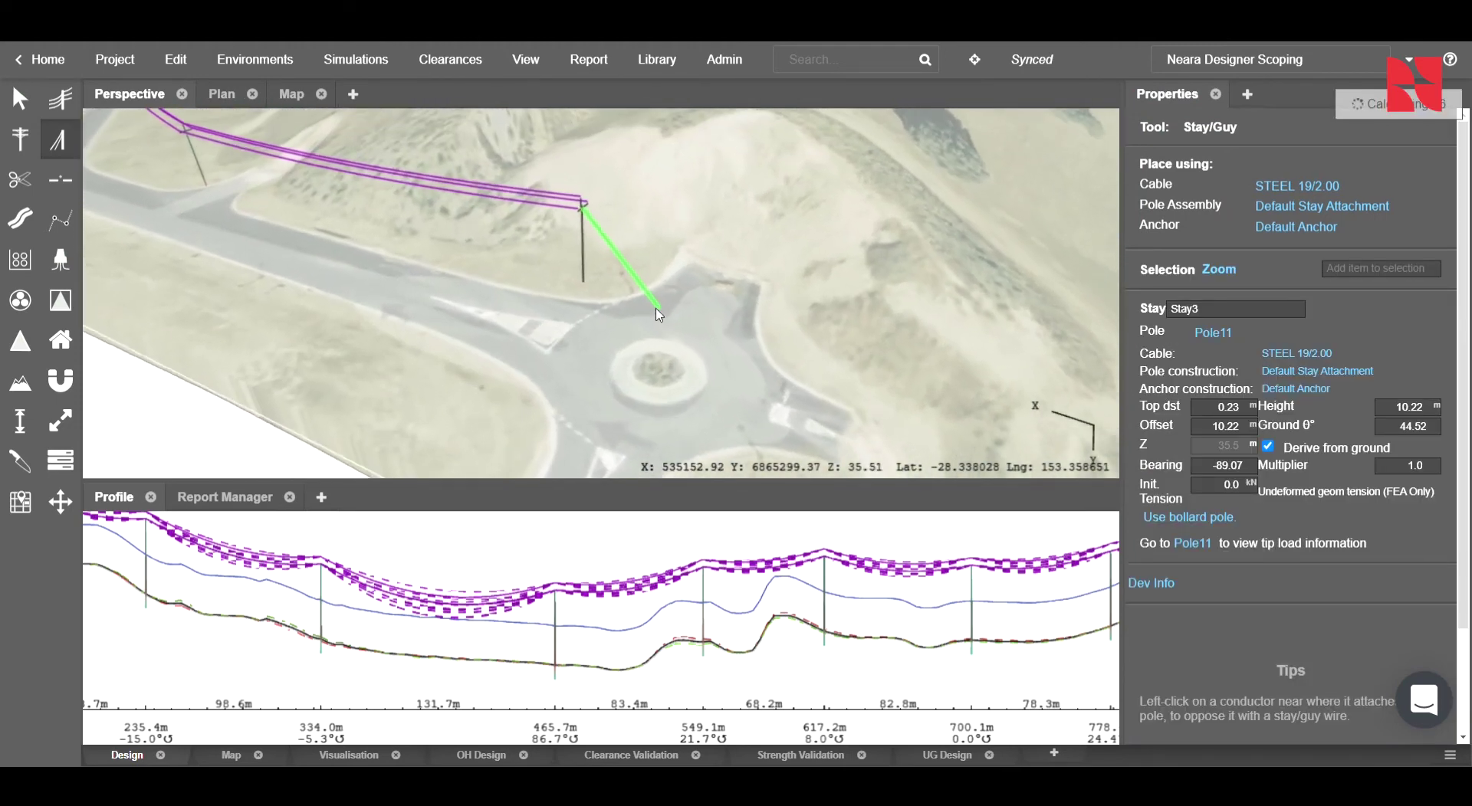
key("Escape")
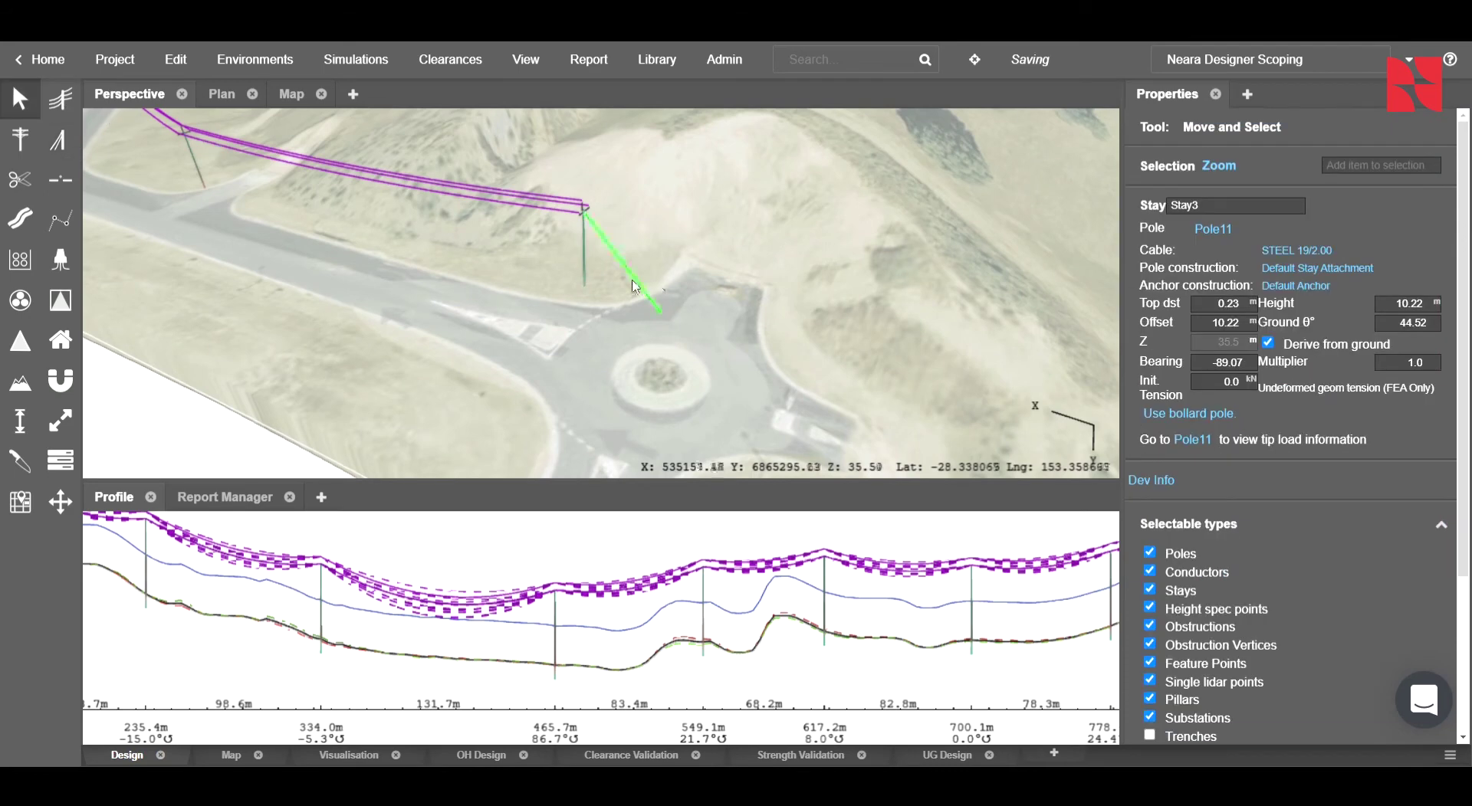
Step: Use a bollard pole for the Pole11 stay and move it onto the verge across the roundabout's side road
left_click(1171, 416)
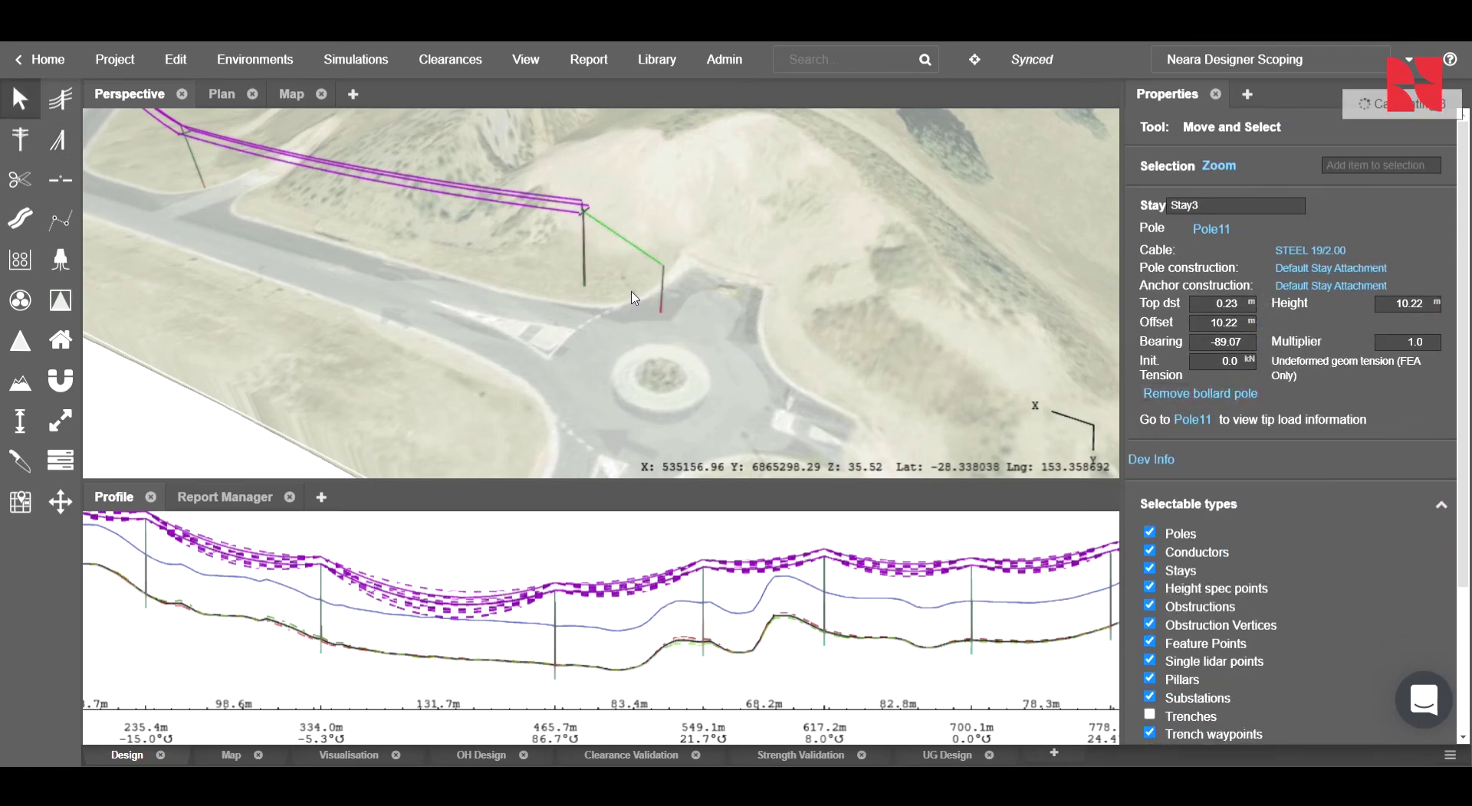
left_click_drag(667, 299, 779, 311)
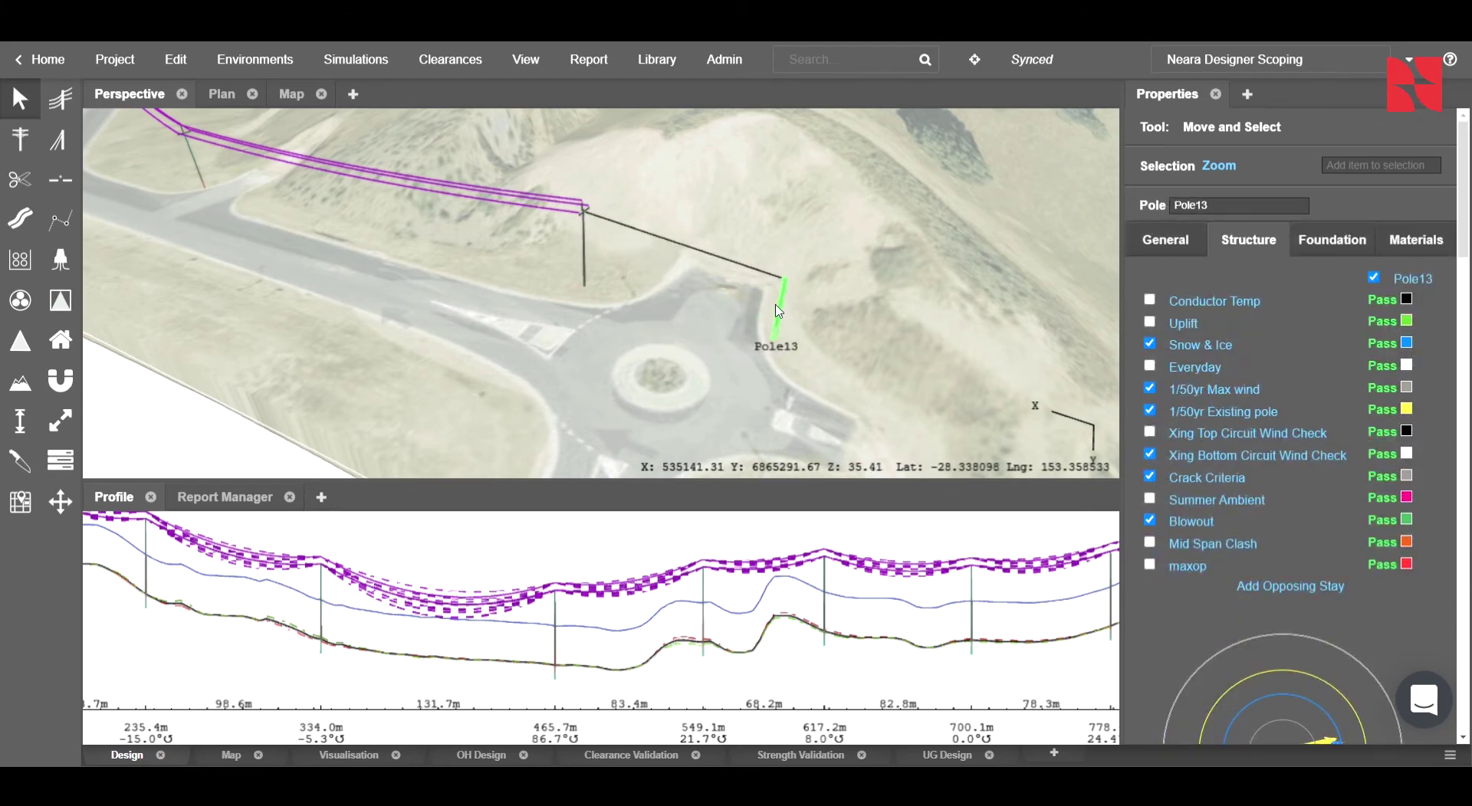
Step: Attach a STEEL 19/2.00 ground stay to the bollard pole Pole13, opposing the stay wire from Pole11
middle_click_drag(869, 351, 453, 306)
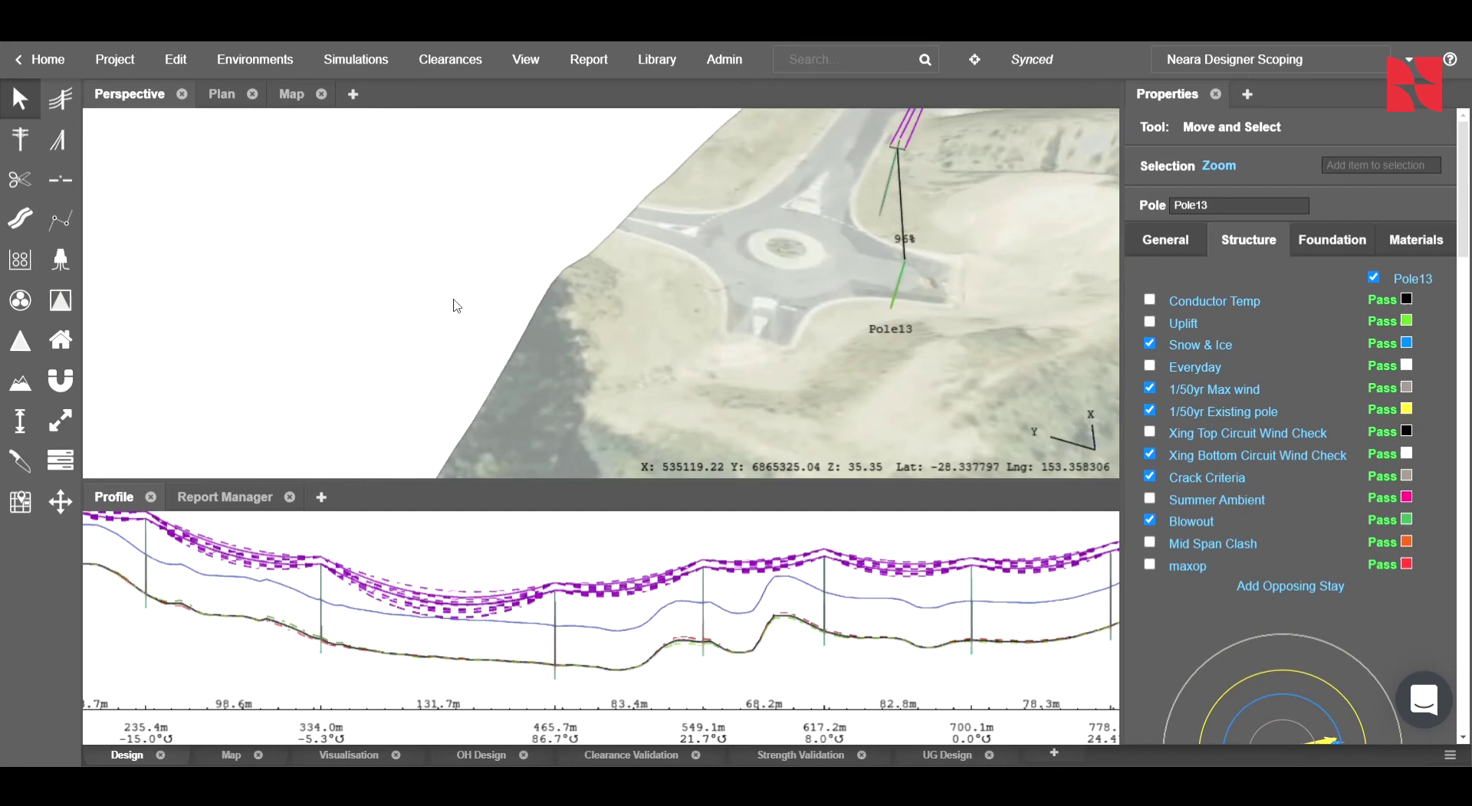
left_click(57, 140)
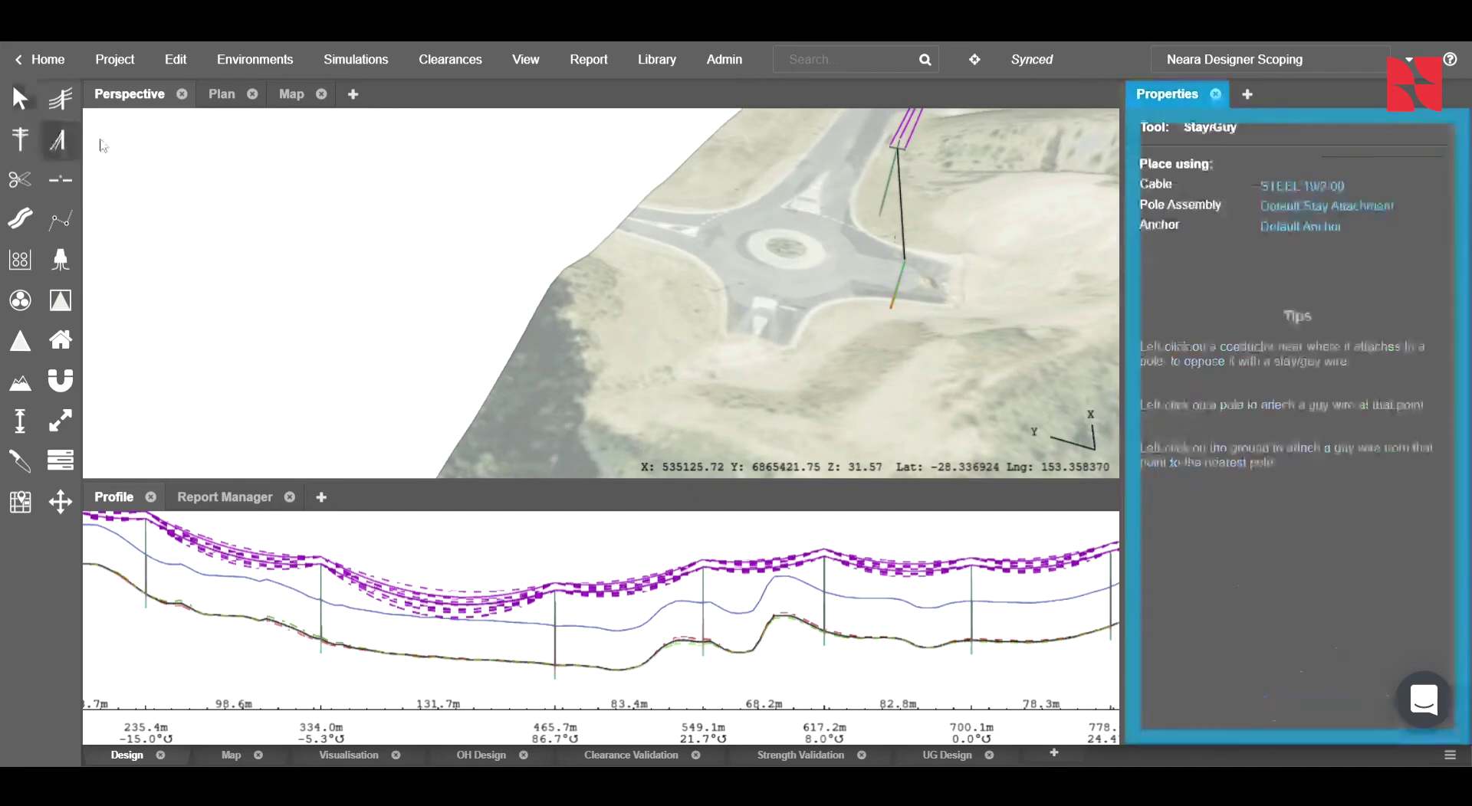
left_click(906, 271)
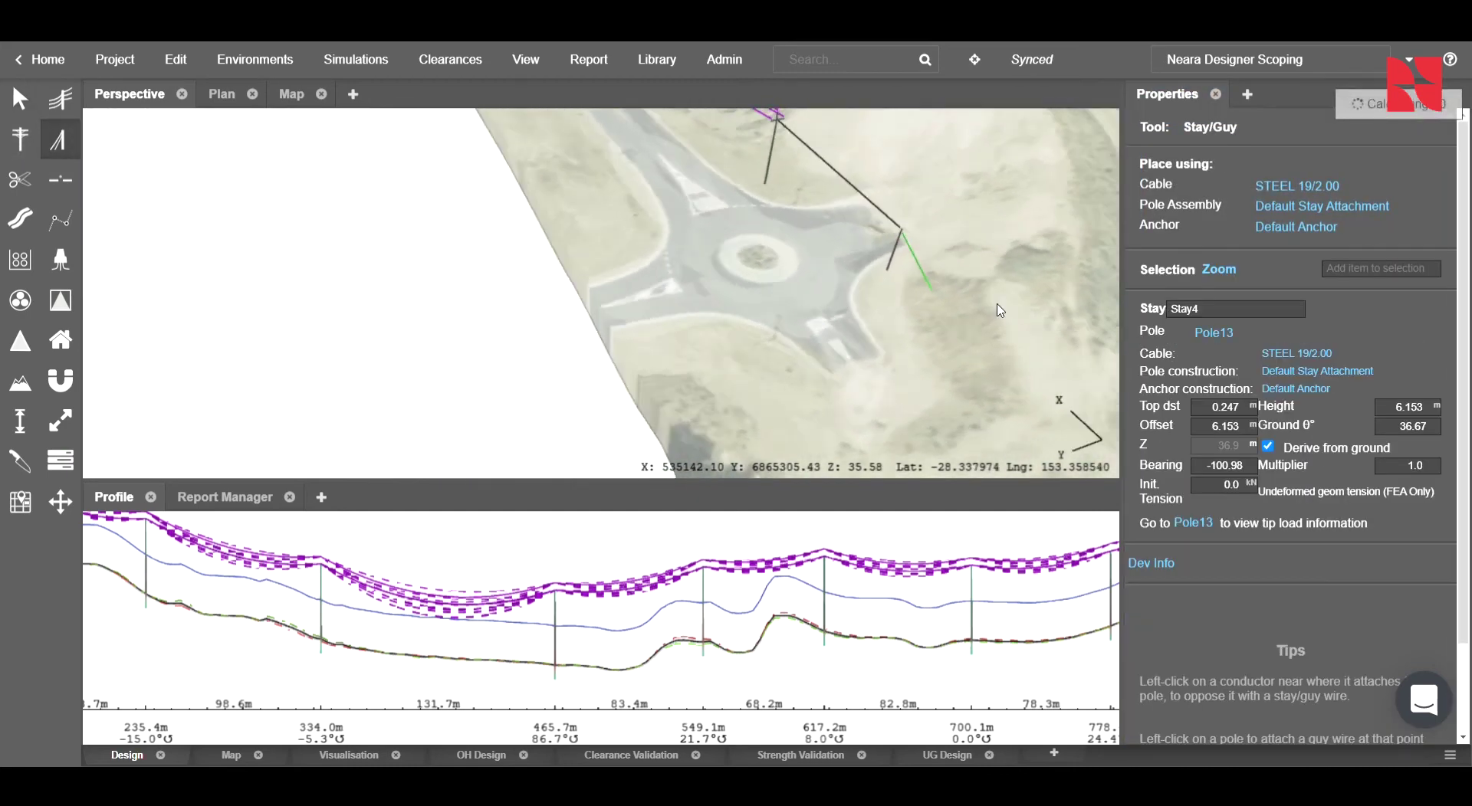
key("Escape")
Step: Examine the powerline route around the corner pole and building obstruction, and the full line in the profile
scroll(841, 298, "down", 3)
middle_click_drag(696, 240, 491, 460)
scroll(795, 179, "down", 3)
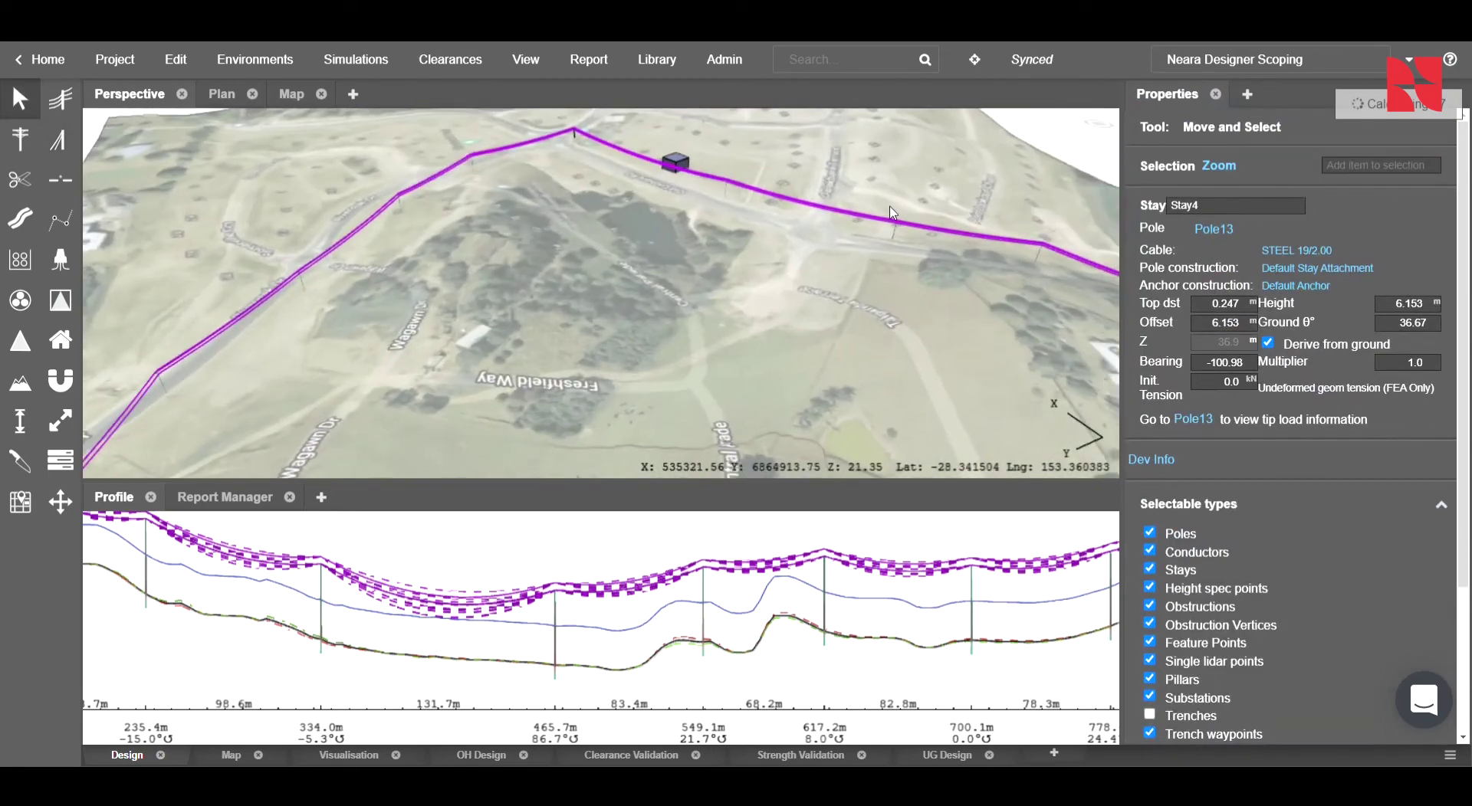
middle_click_drag(890, 206, 874, 181)
scroll(852, 258, "up", 3)
middle_click_drag(1025, 123, 770, 257)
scroll(810, 602, "down", 2)
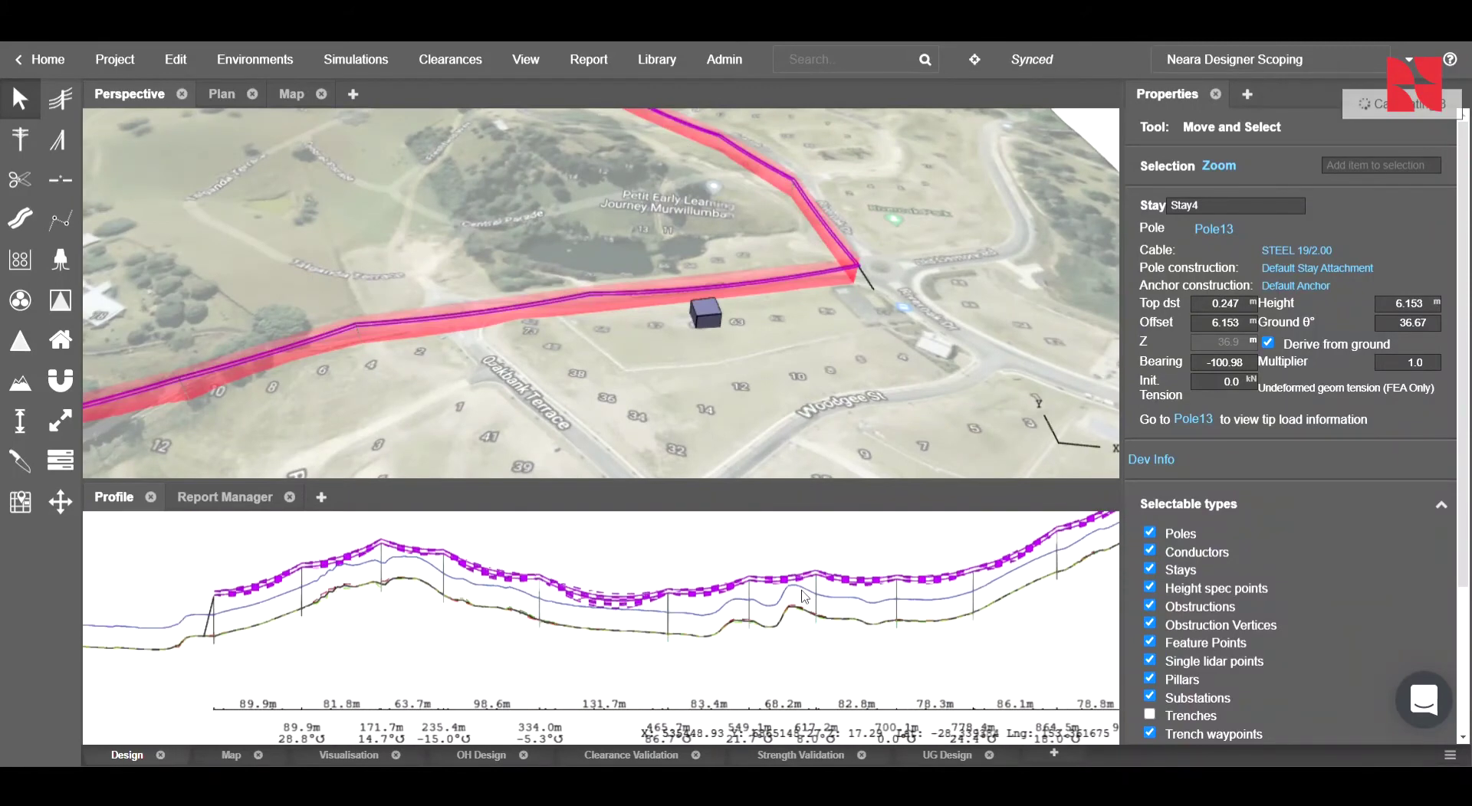
middle_click_drag(984, 582, 839, 607)
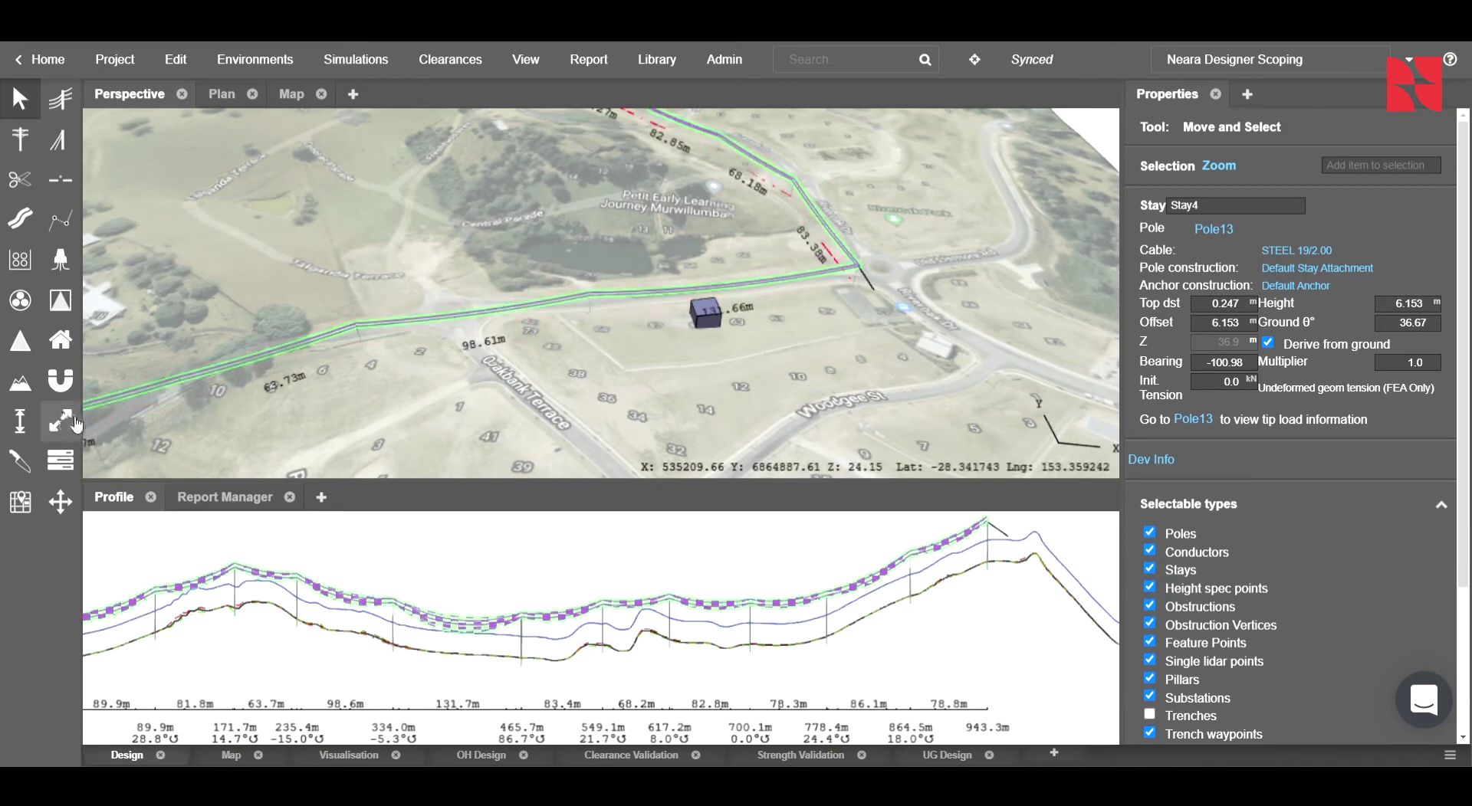
Step: Measure the clearance from the Snow & Ice conductor between Pole5 and Pole6 to the terrain near the building obstruction
left_click(68, 424)
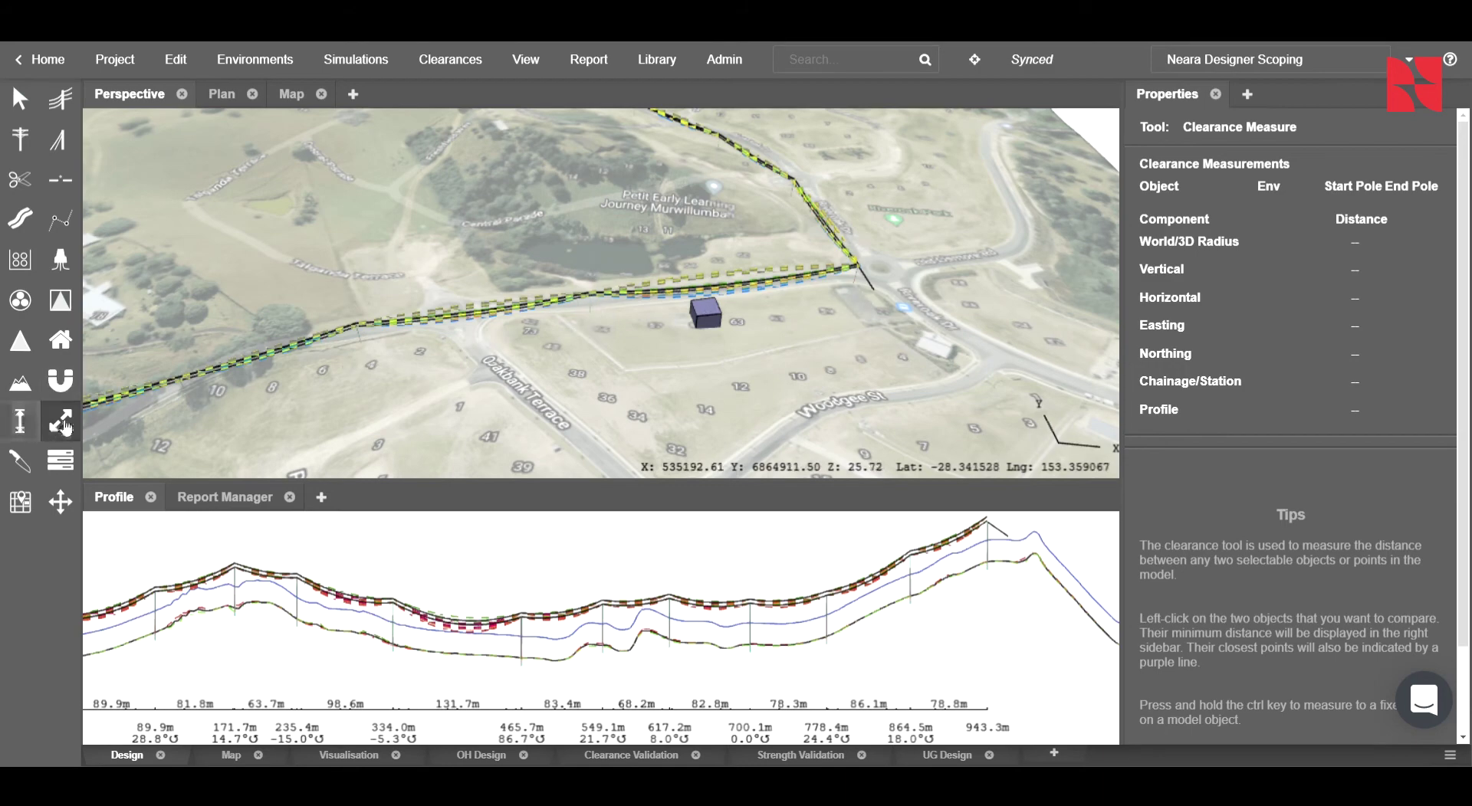
scroll(659, 315, "up", 5)
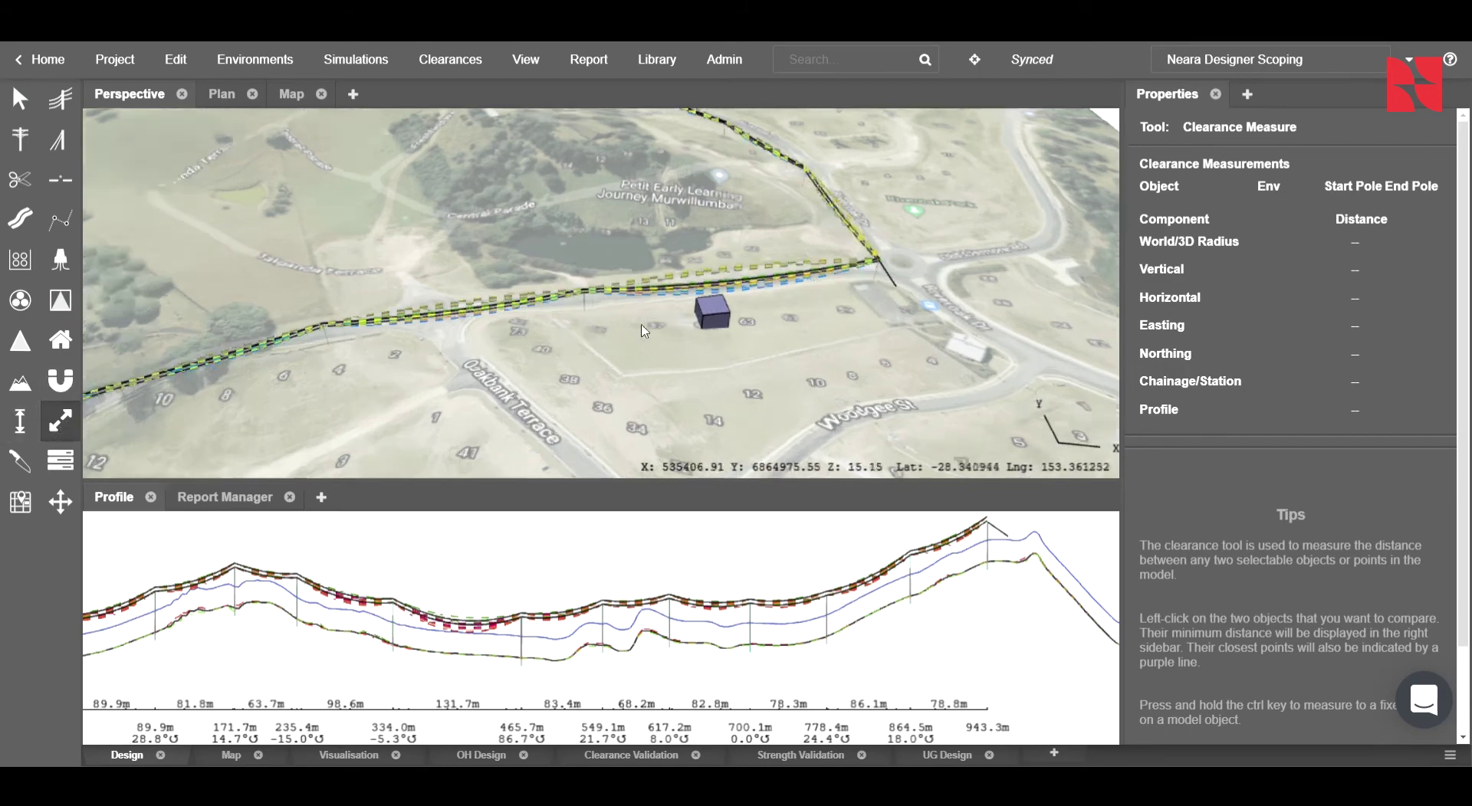
middle_click_drag(688, 279, 732, 290)
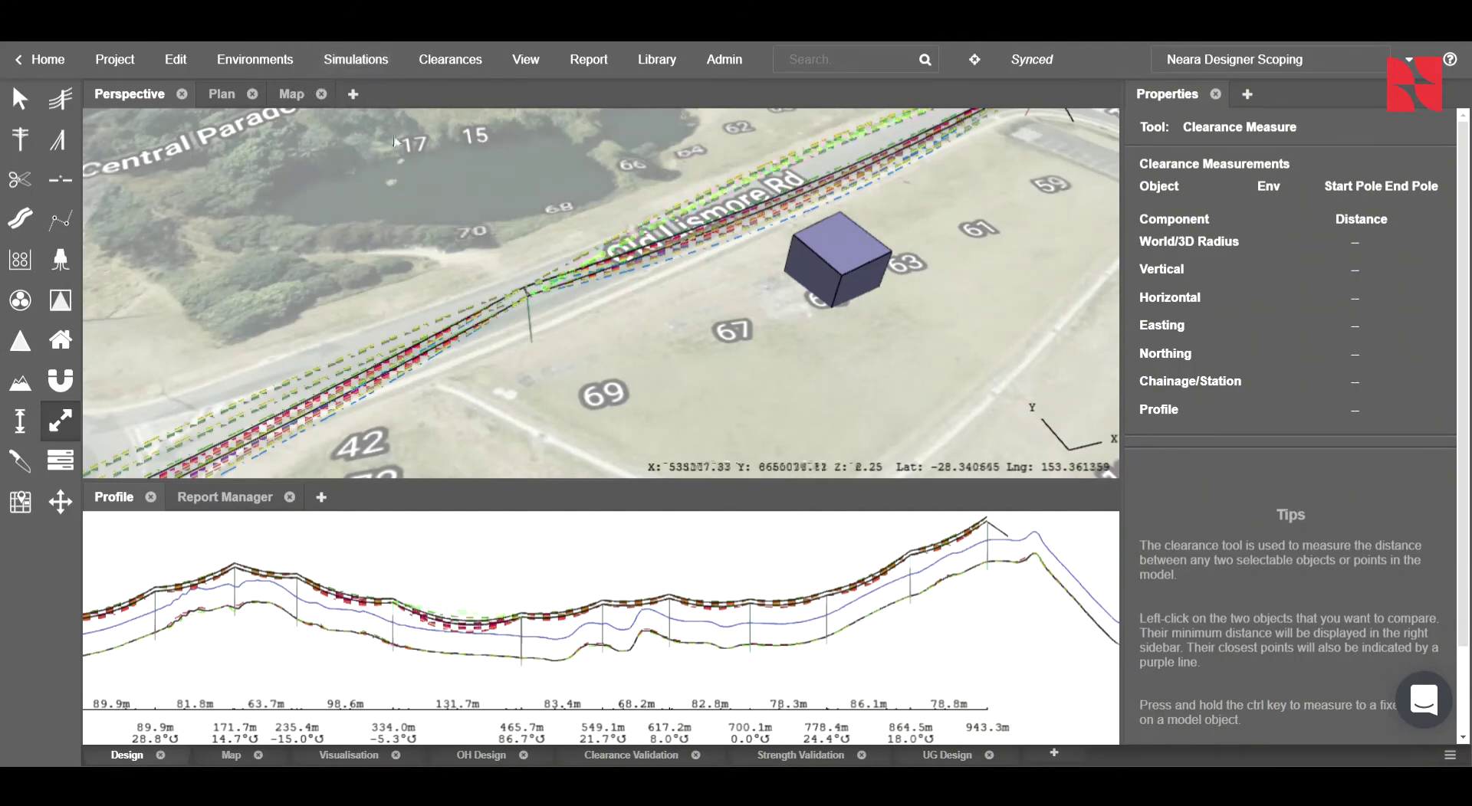
left_click(233, 67)
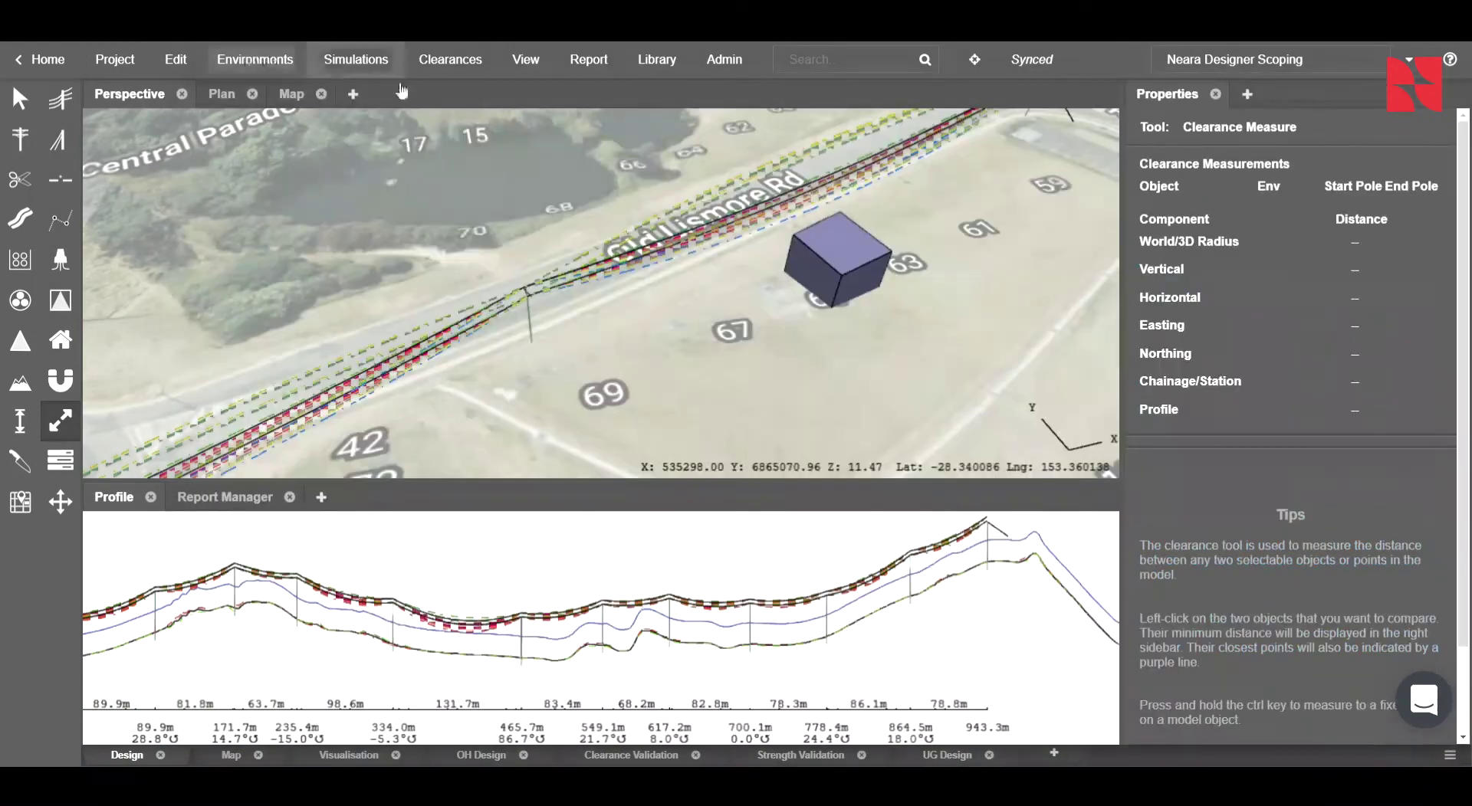
middle_click_drag(732, 255, 628, 252)
scroll(995, 262, "up", 3)
middle_click_drag(997, 262, 936, 247)
left_click_drag(939, 253, 902, 195)
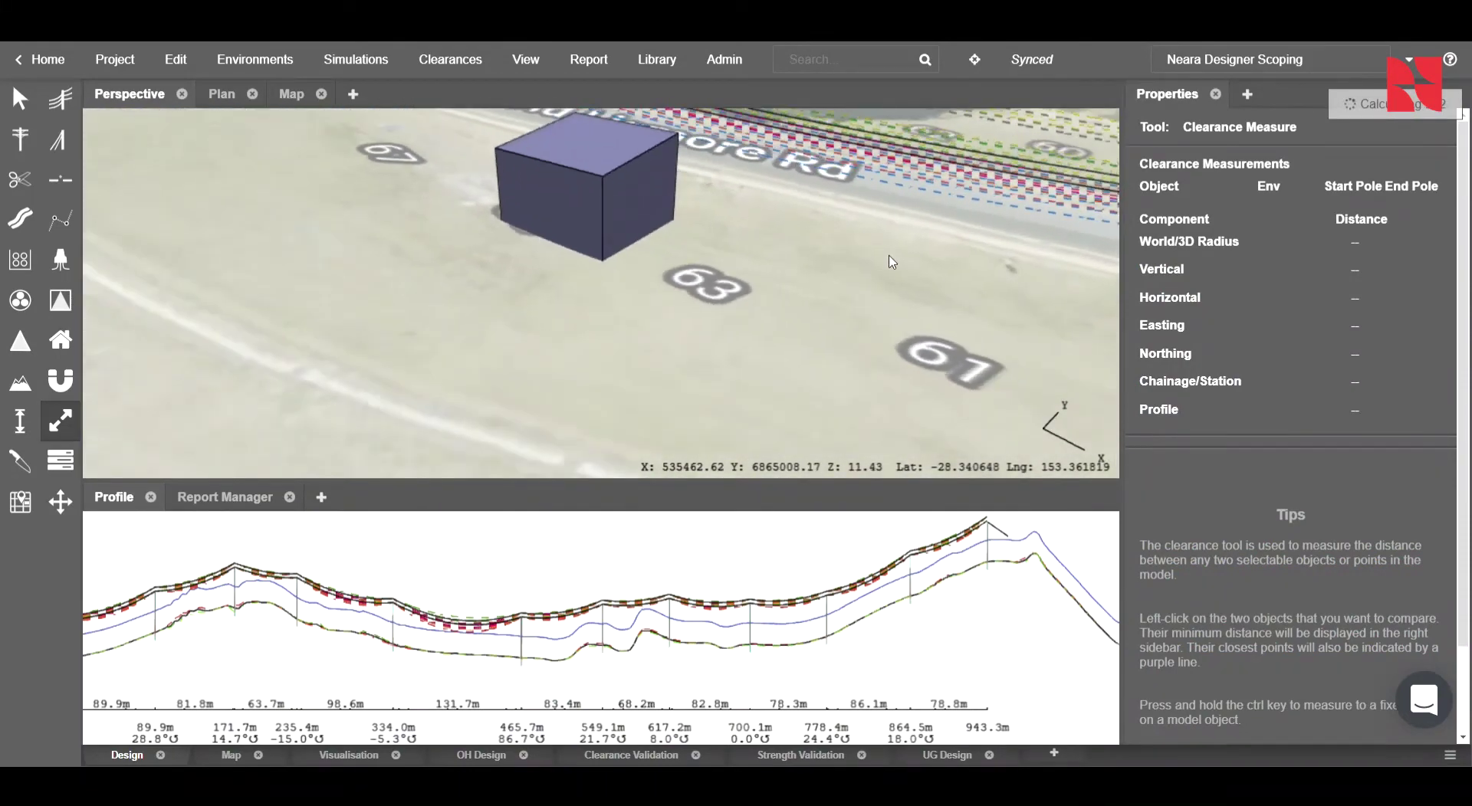
left_click(899, 189)
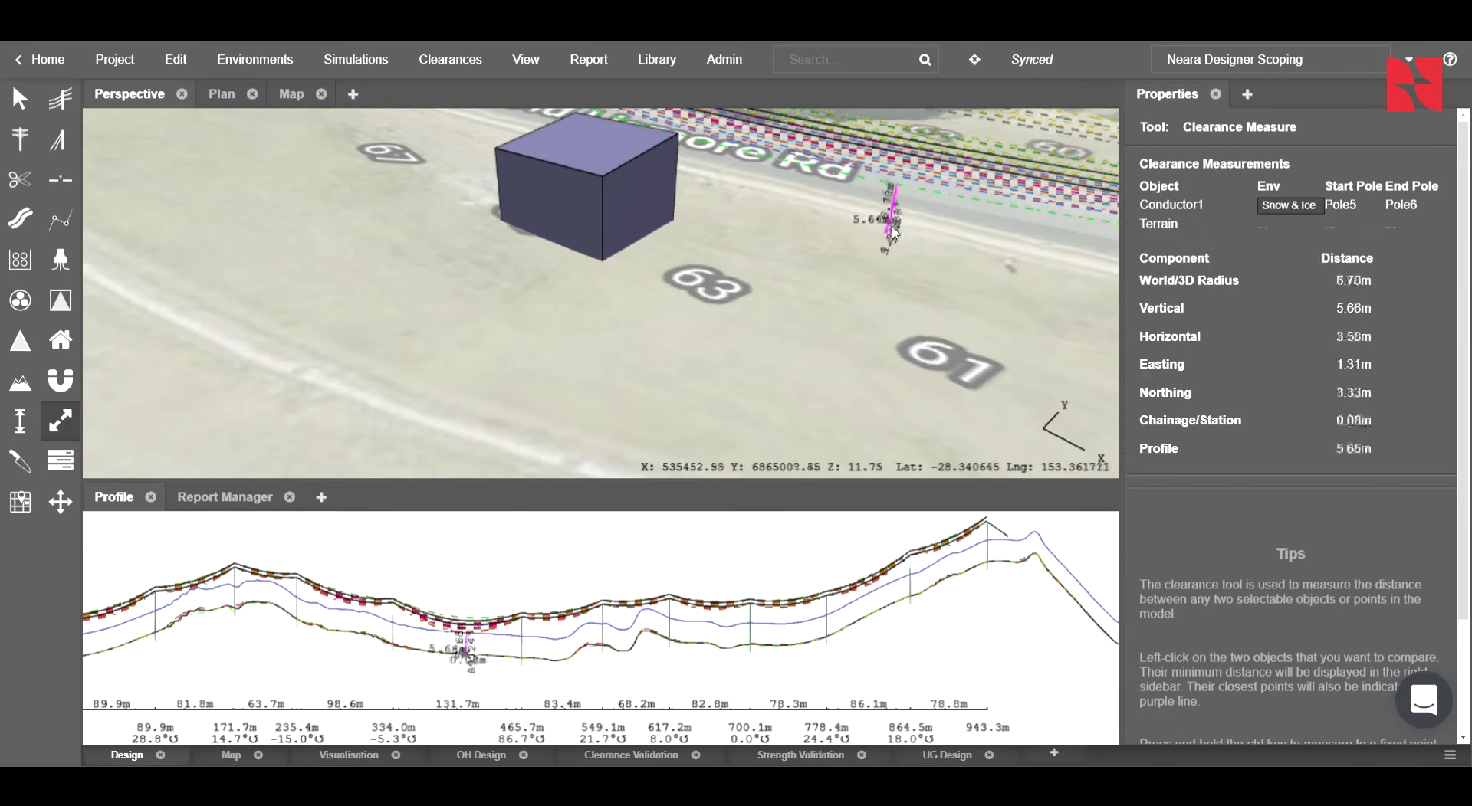
middle_click_drag(892, 238, 728, 206)
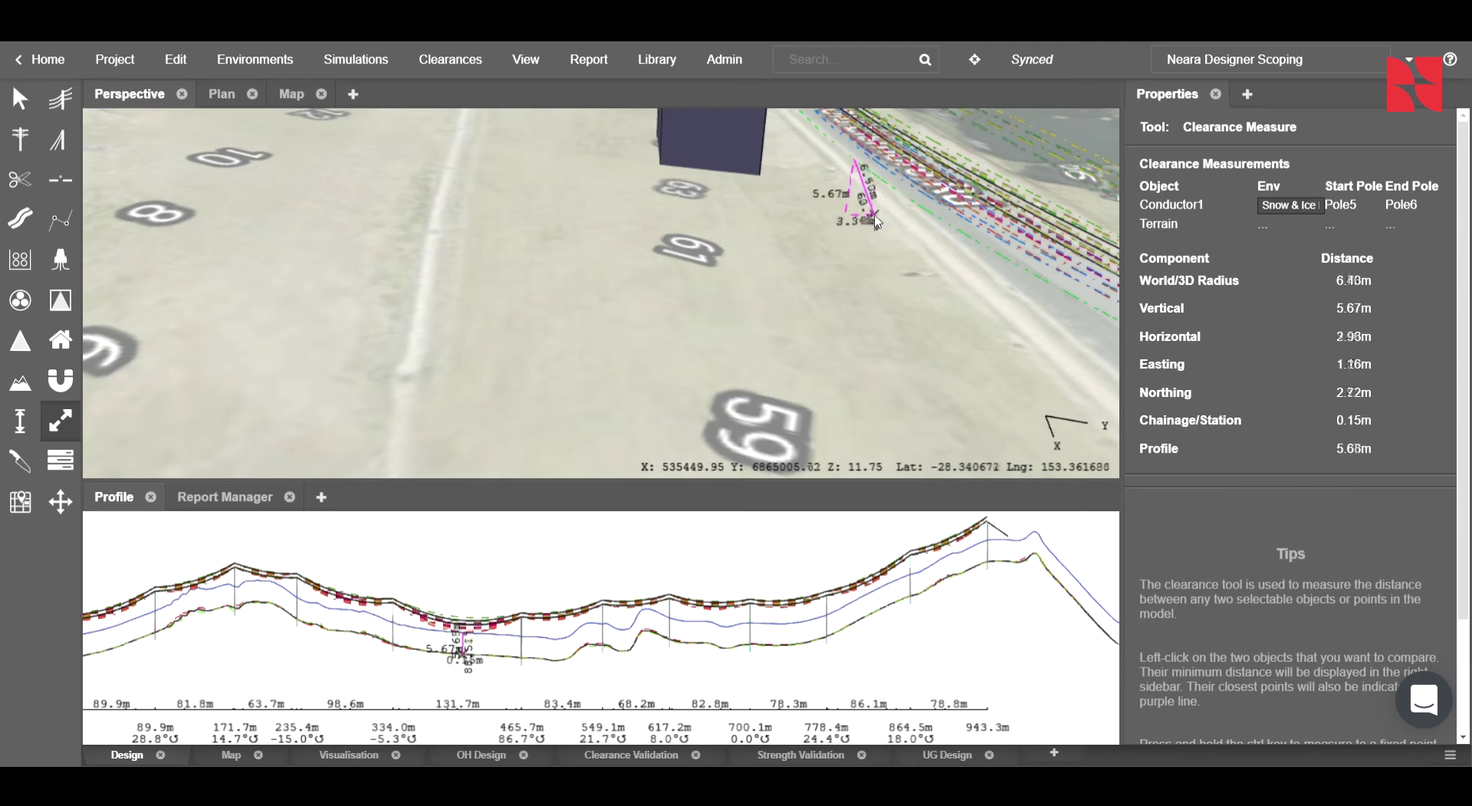
middle_click_drag(814, 209, 855, 355)
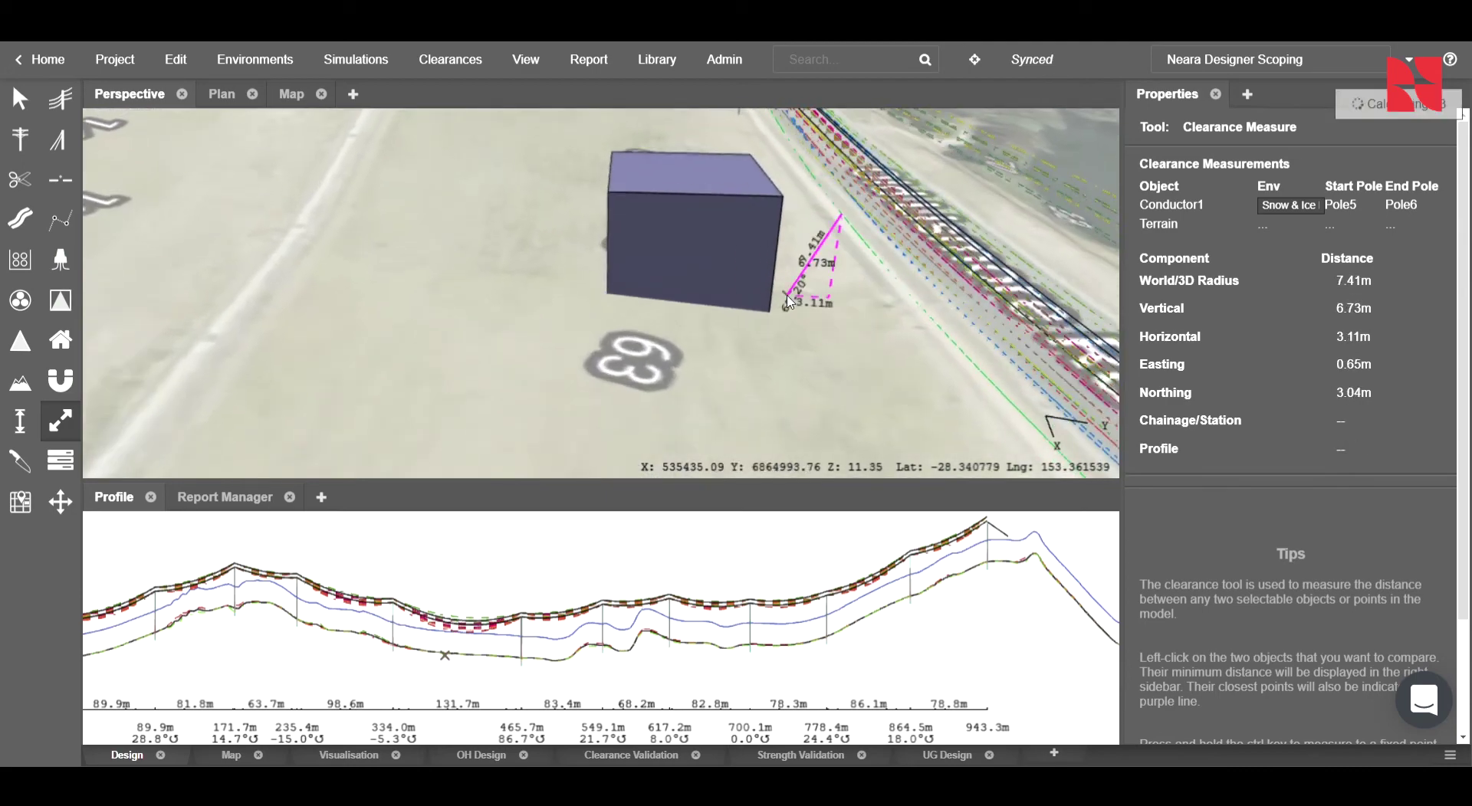
key("Escape")
Step: Measure the clearance from the outermost 1/50yr Max wind conductor between Pole5 and Pole6 to the building obstruction
middle_click_drag(769, 269, 748, 375)
left_click_drag(780, 364, 697, 391)
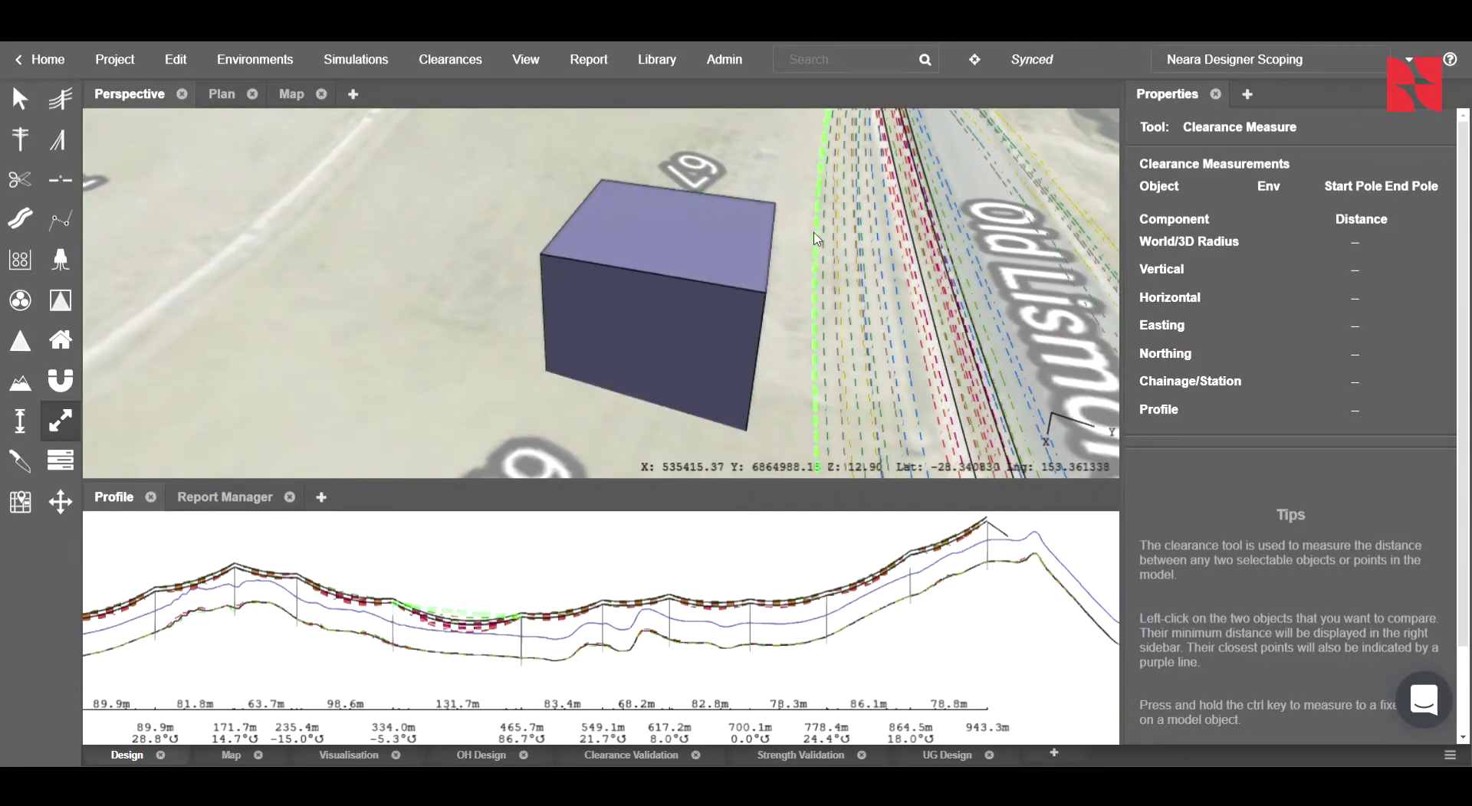
left_click(817, 240)
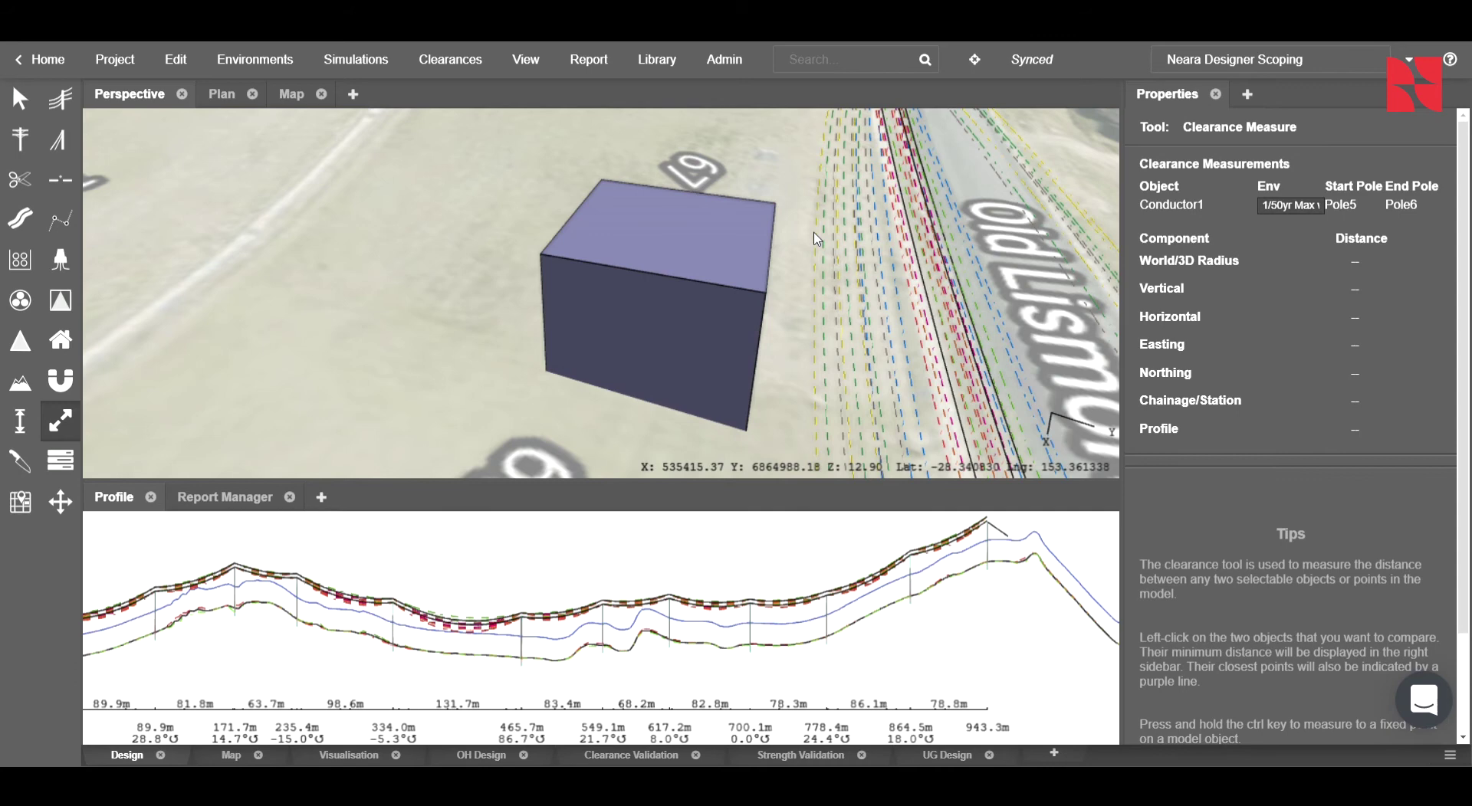
left_click(769, 256)
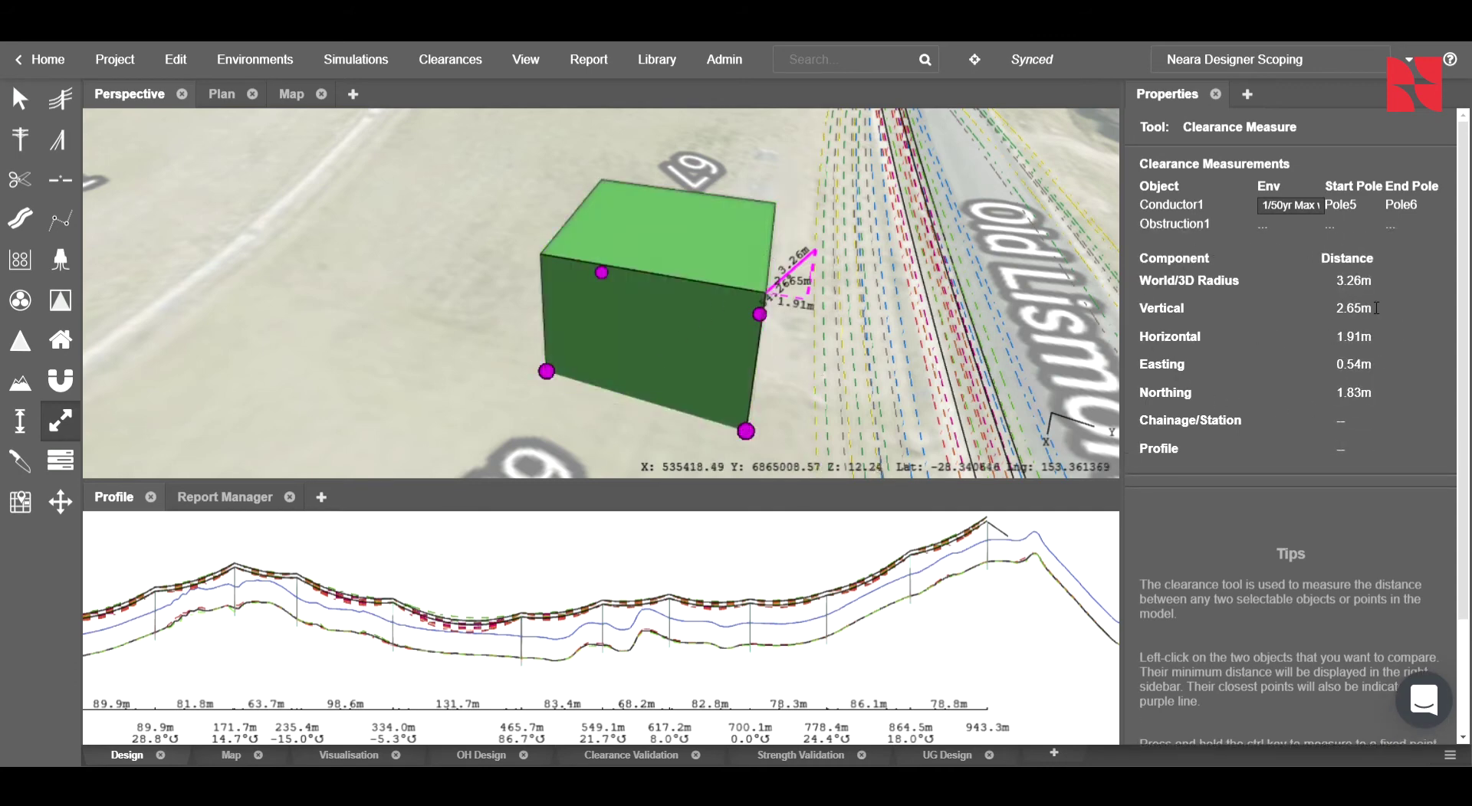
scroll(1221, 306, "down", 3)
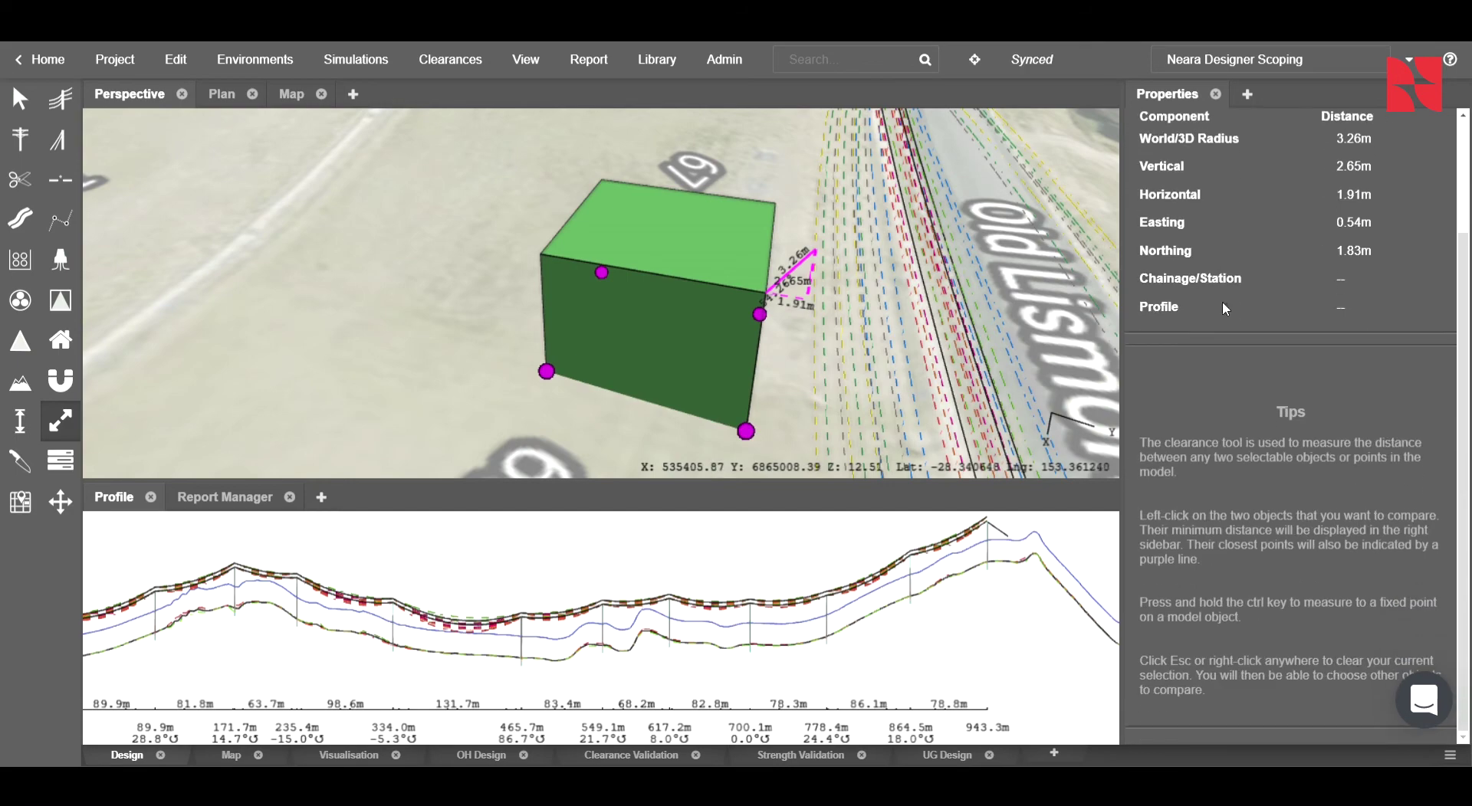
scroll(1249, 299, "up", 3)
scroll(729, 327, "down", 5)
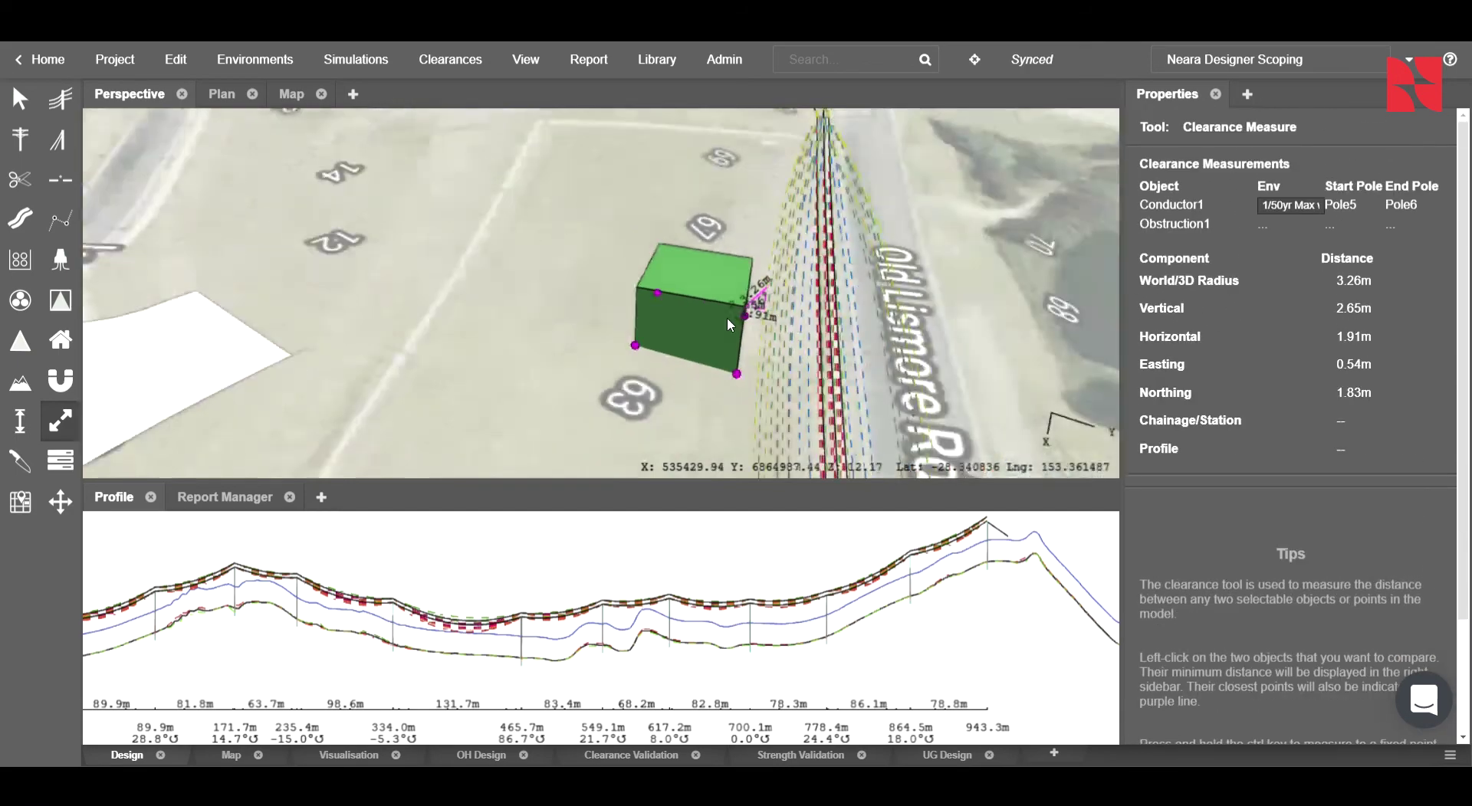
Step: Select Pole5 beside the building obstruction and review its structure load-case results from Snow & Ice through Blowout
middle_click_drag(803, 356, 537, 238)
left_click(10, 95)
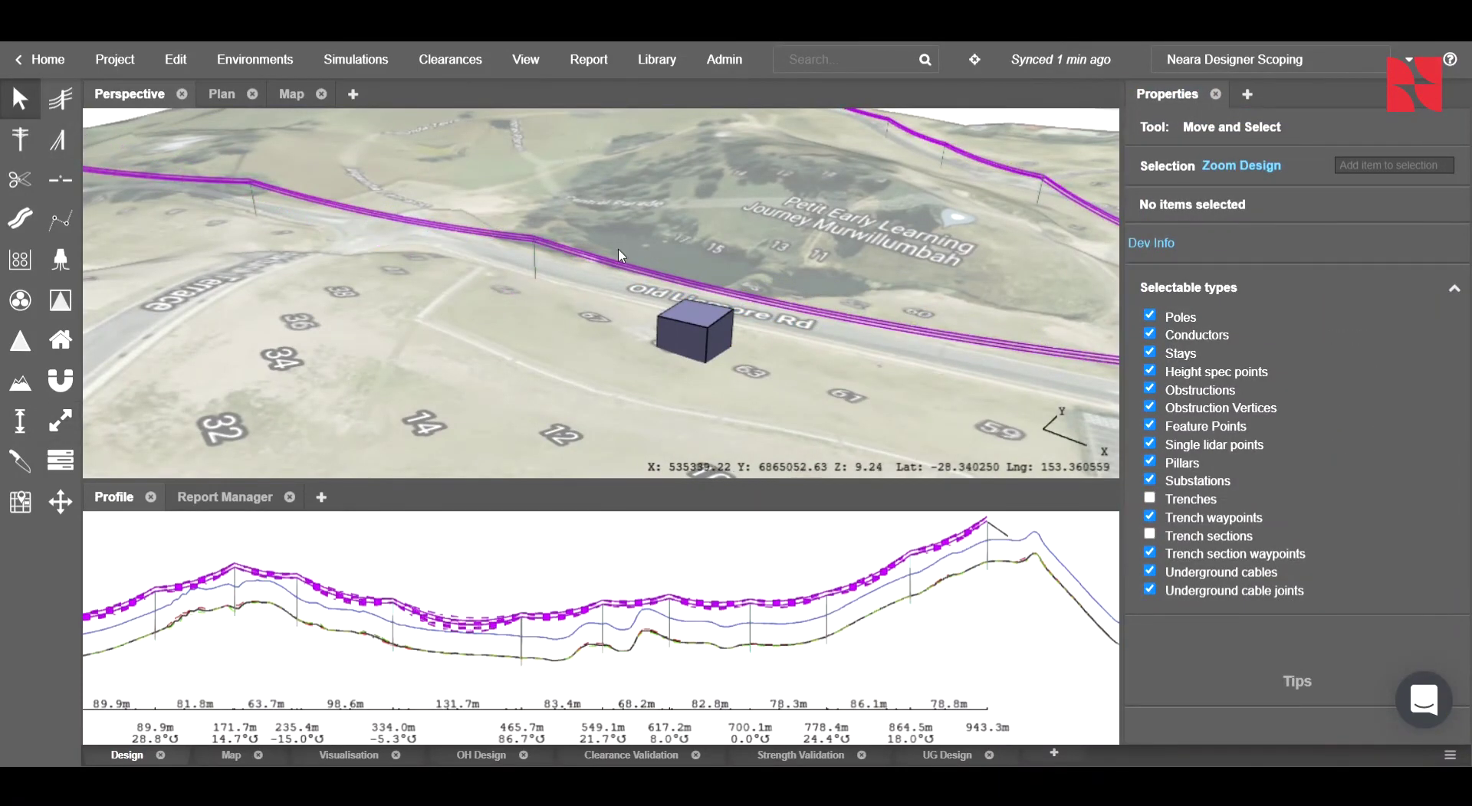
left_click(536, 267)
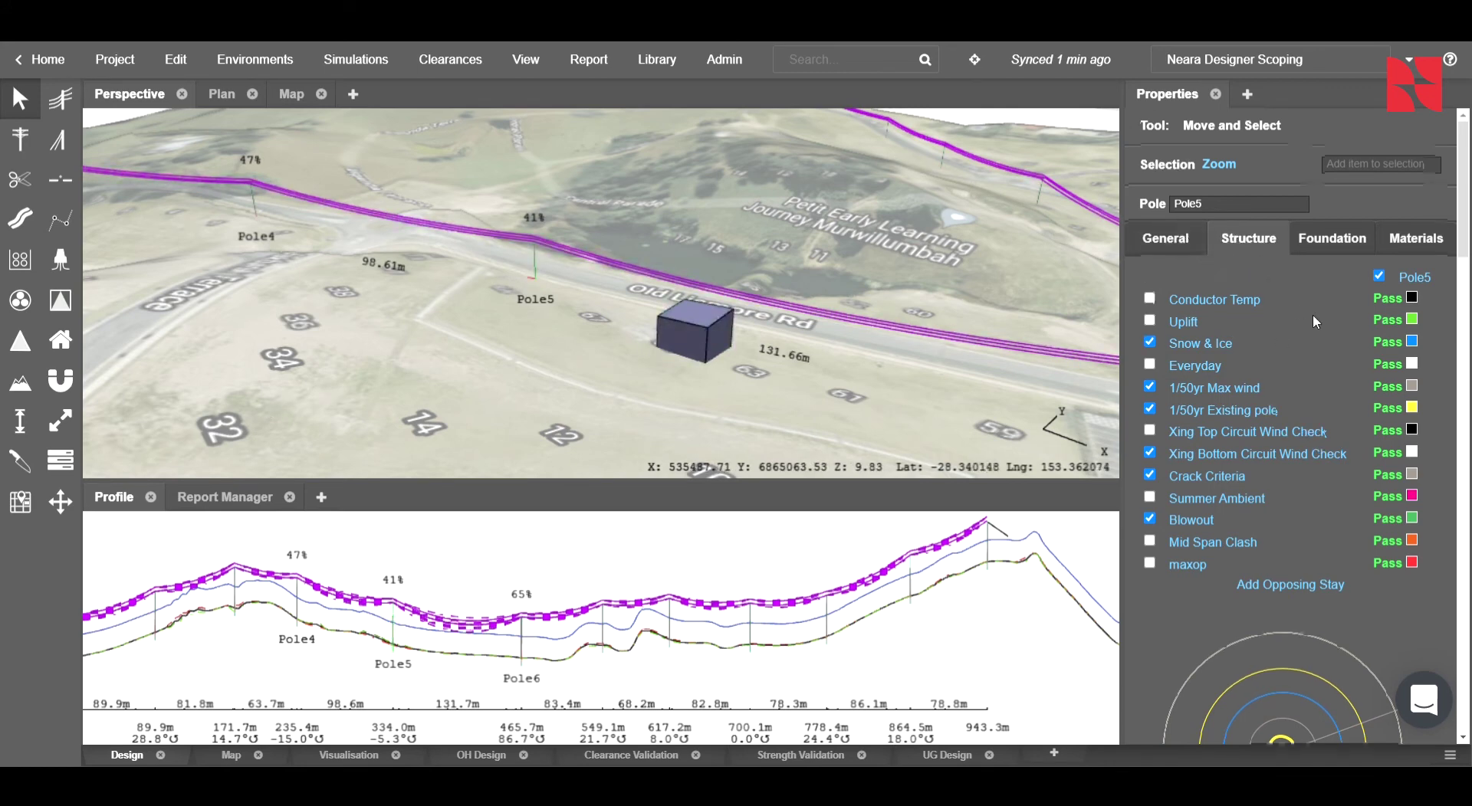
scroll(1312, 314, "down", 6)
scroll(1279, 257, "down", 4)
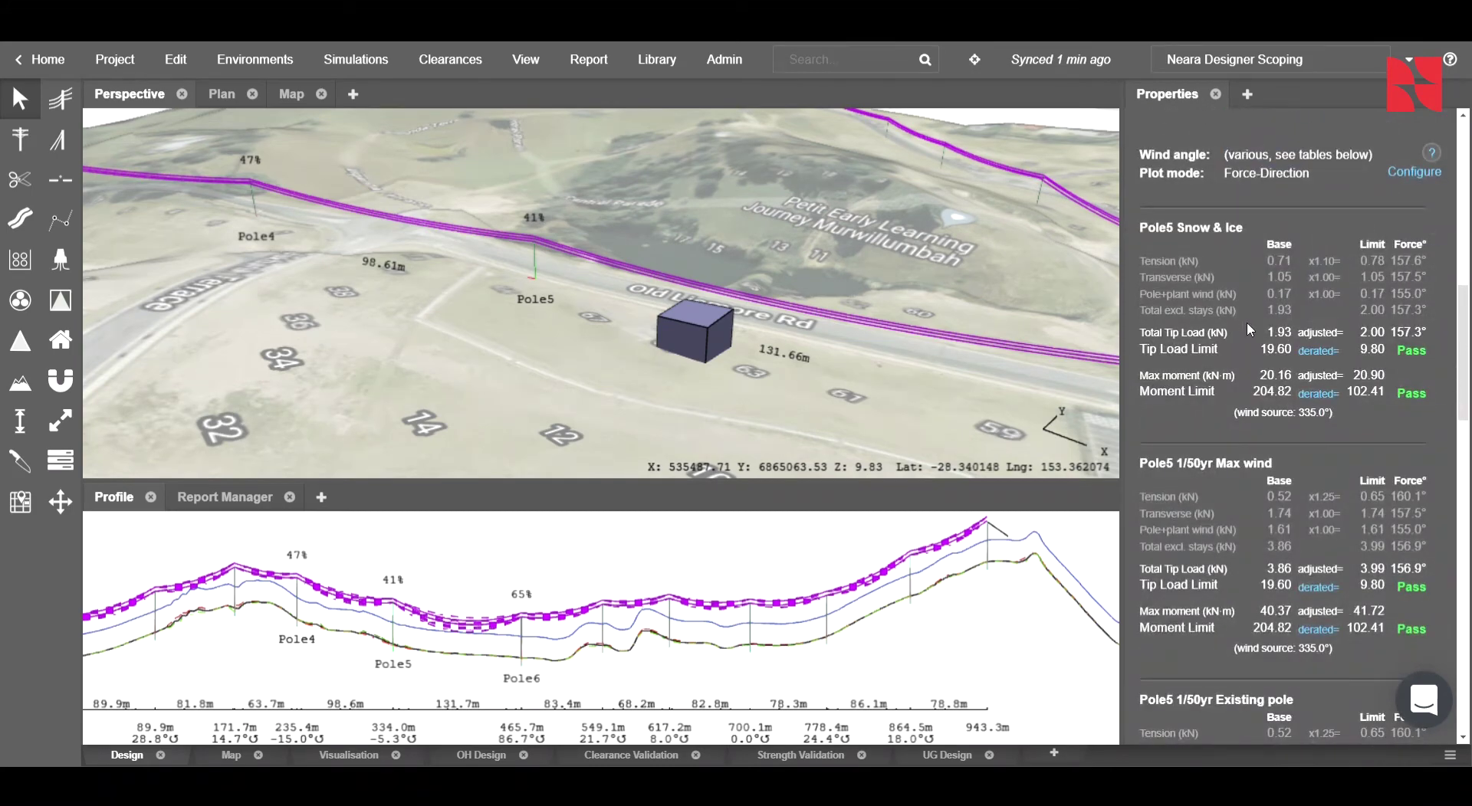
scroll(1257, 332, "down", 15)
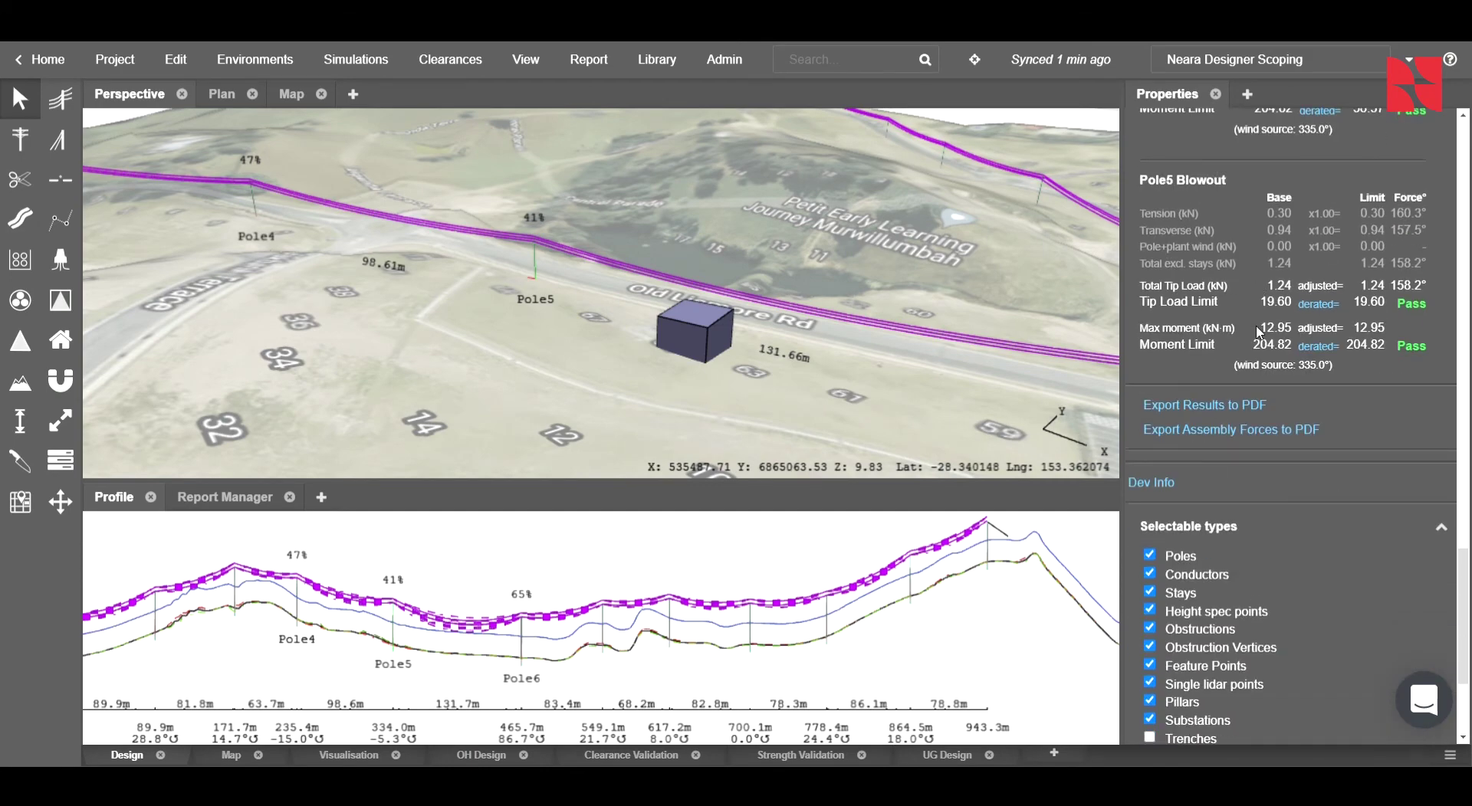
Step: Export Pole5's structure results to PDF and review the report's tip load, bending moment, pole, environment and conductor tables
left_click(1214, 420)
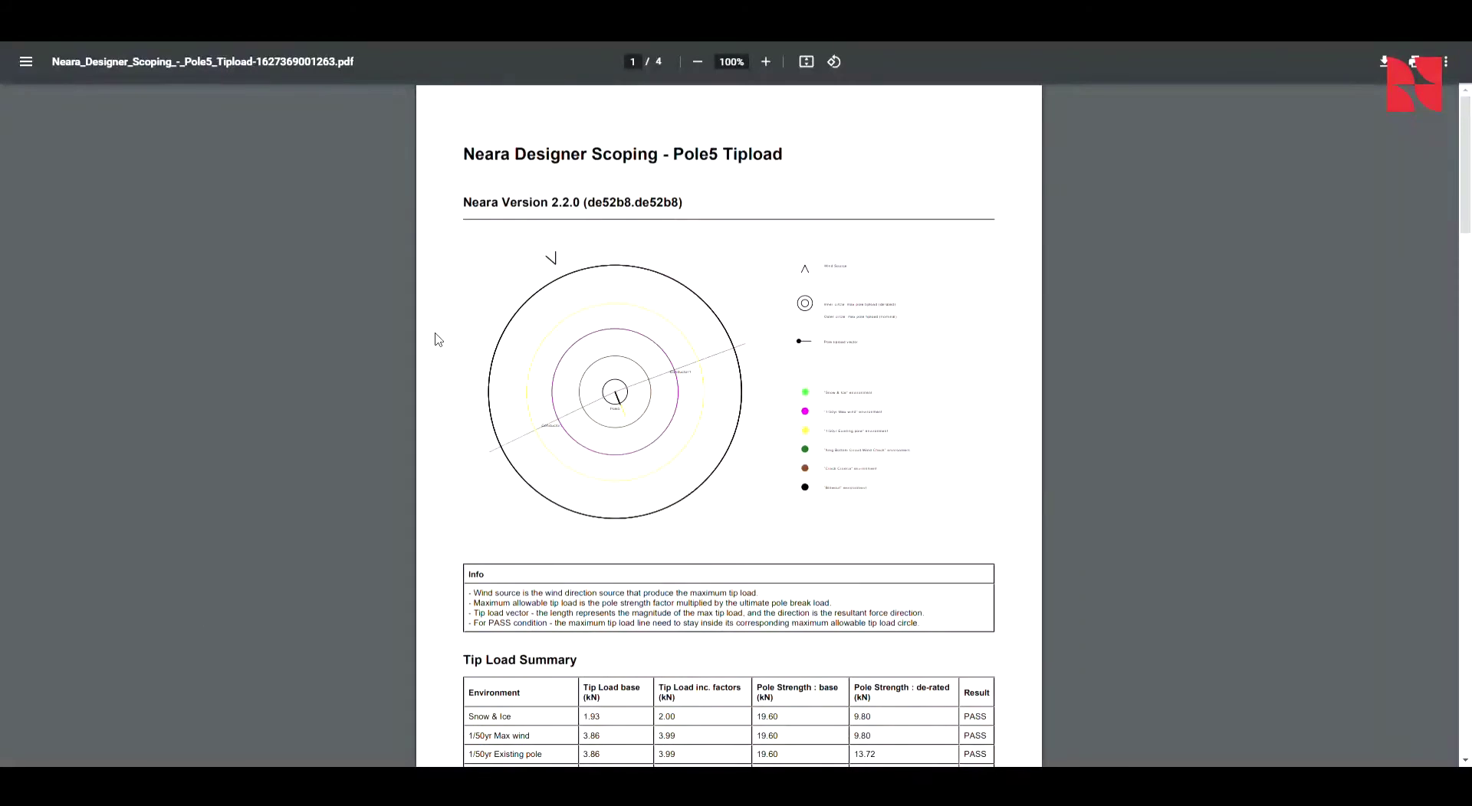
scroll(546, 274, "down", 3)
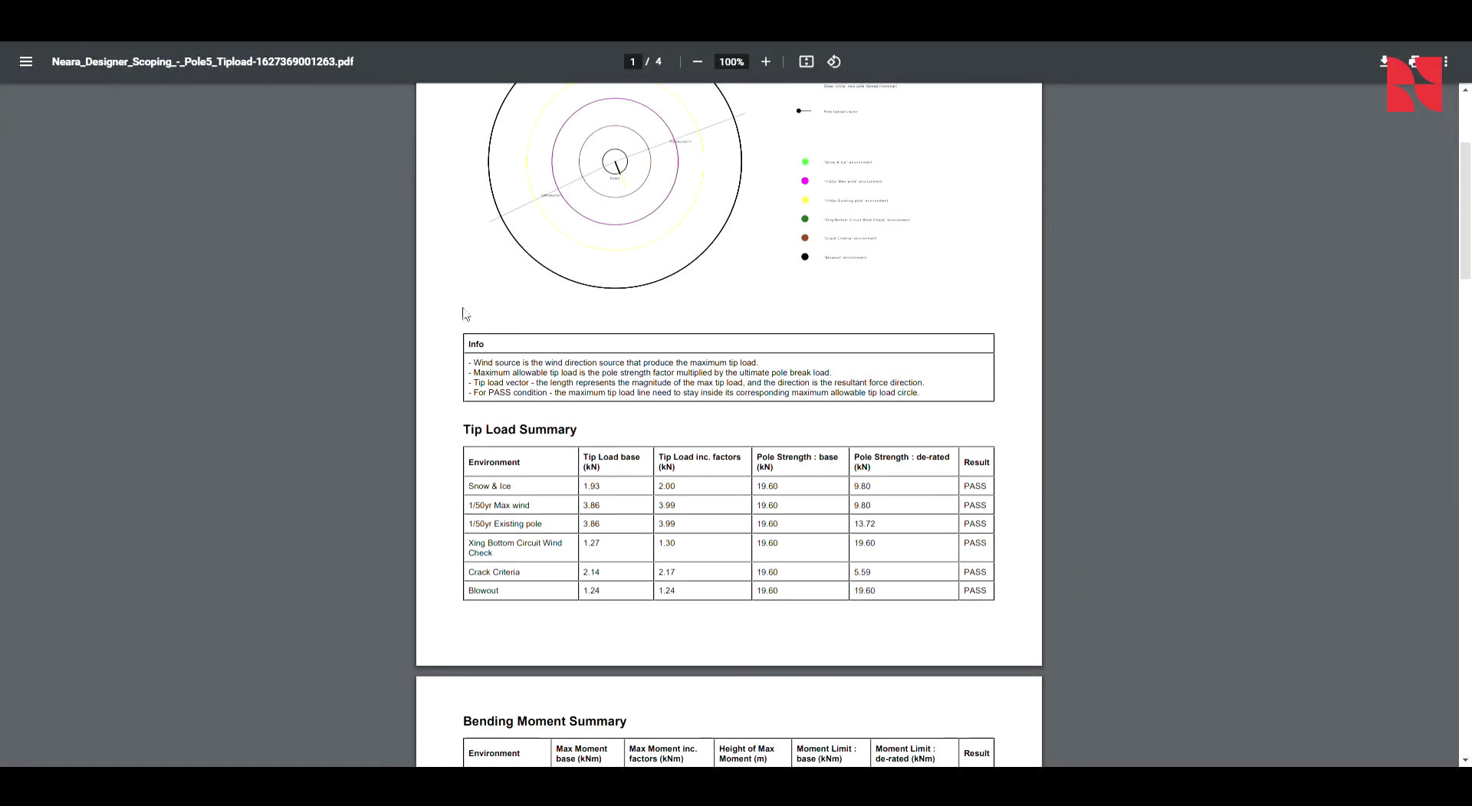
scroll(441, 394, "down", 8)
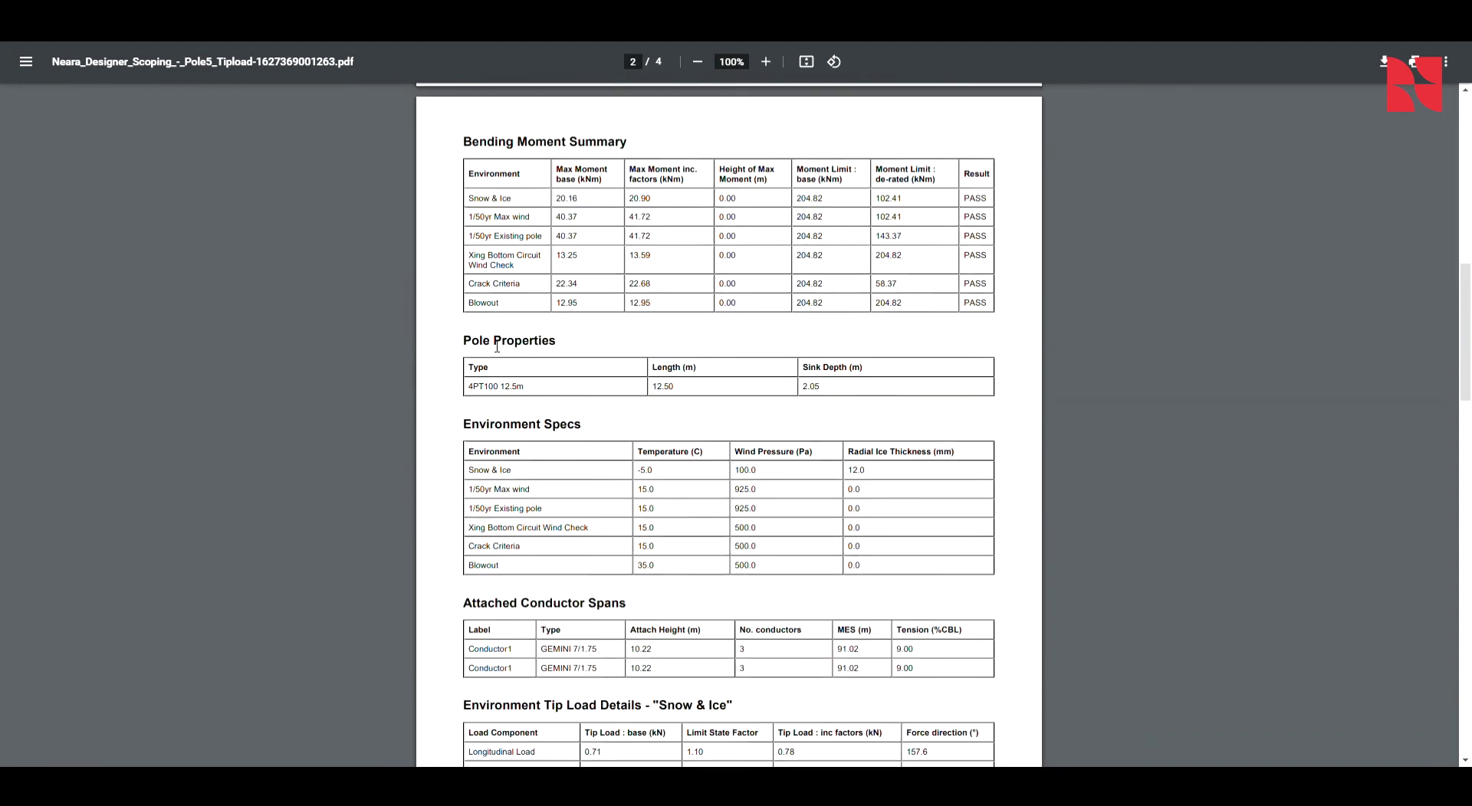
scroll(496, 347, "down", 2)
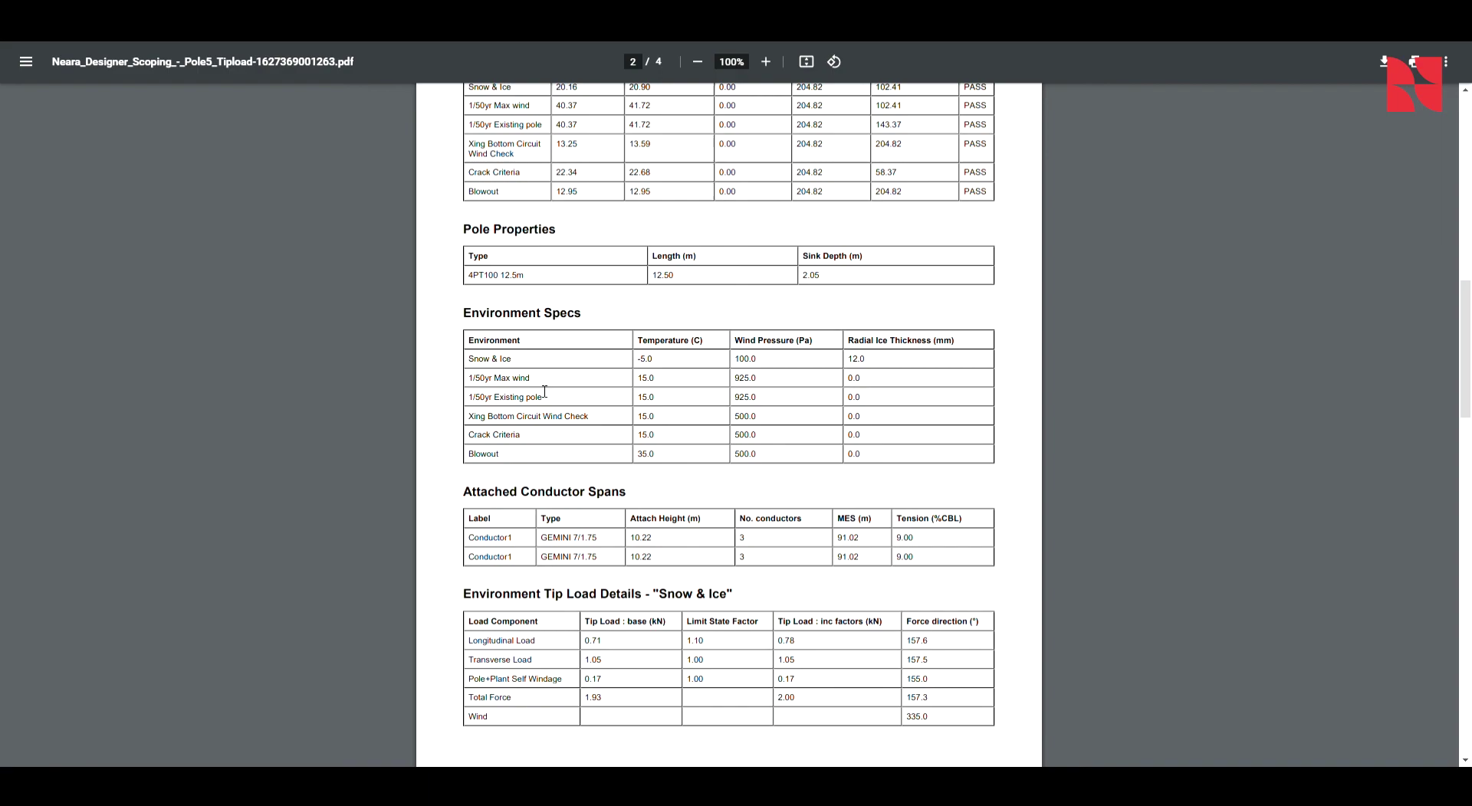
scroll(544, 392, "up", 3)
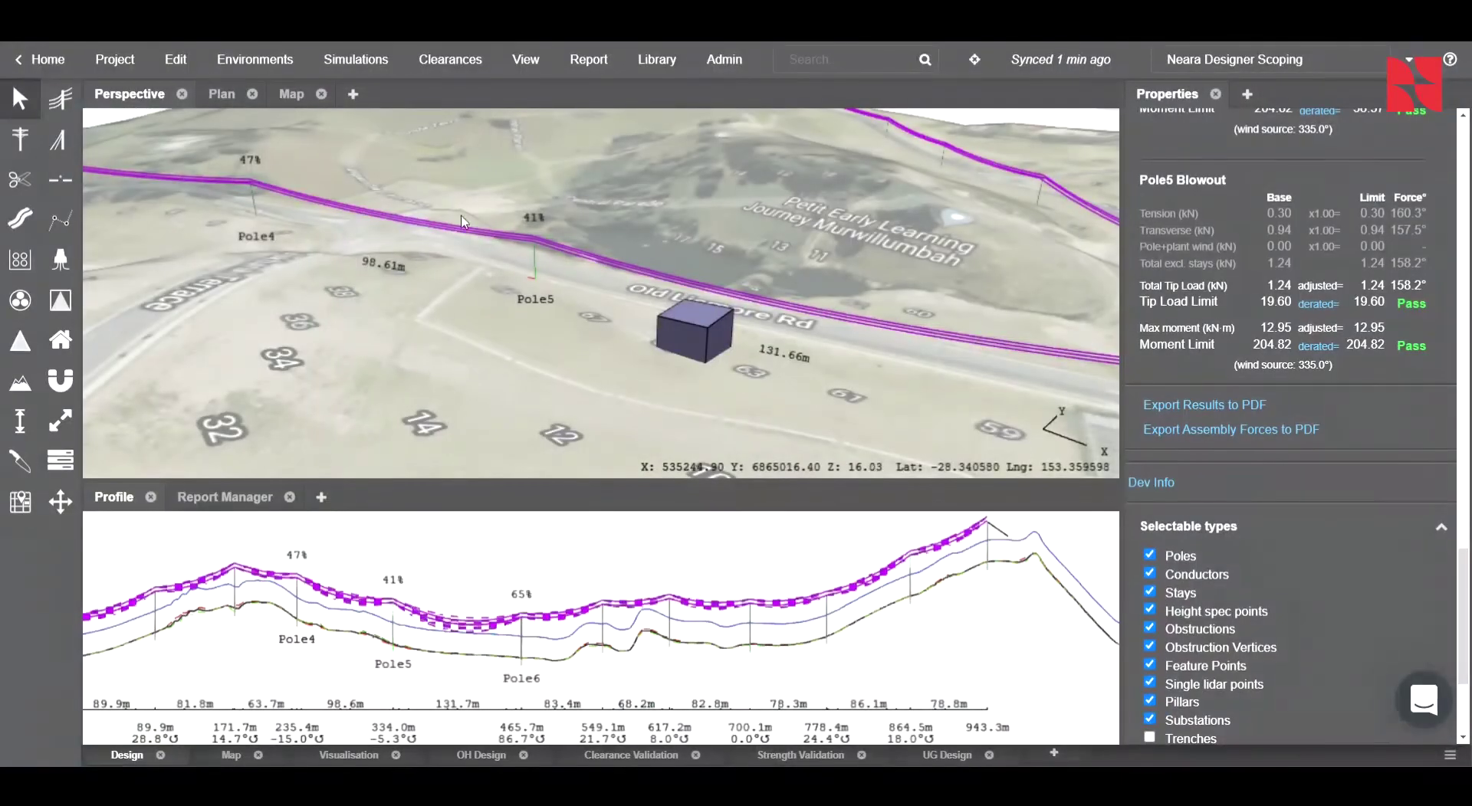
Step: Clear the Pole5 selection and generate the Profile PDF report for the powerline design
left_click(569, 236)
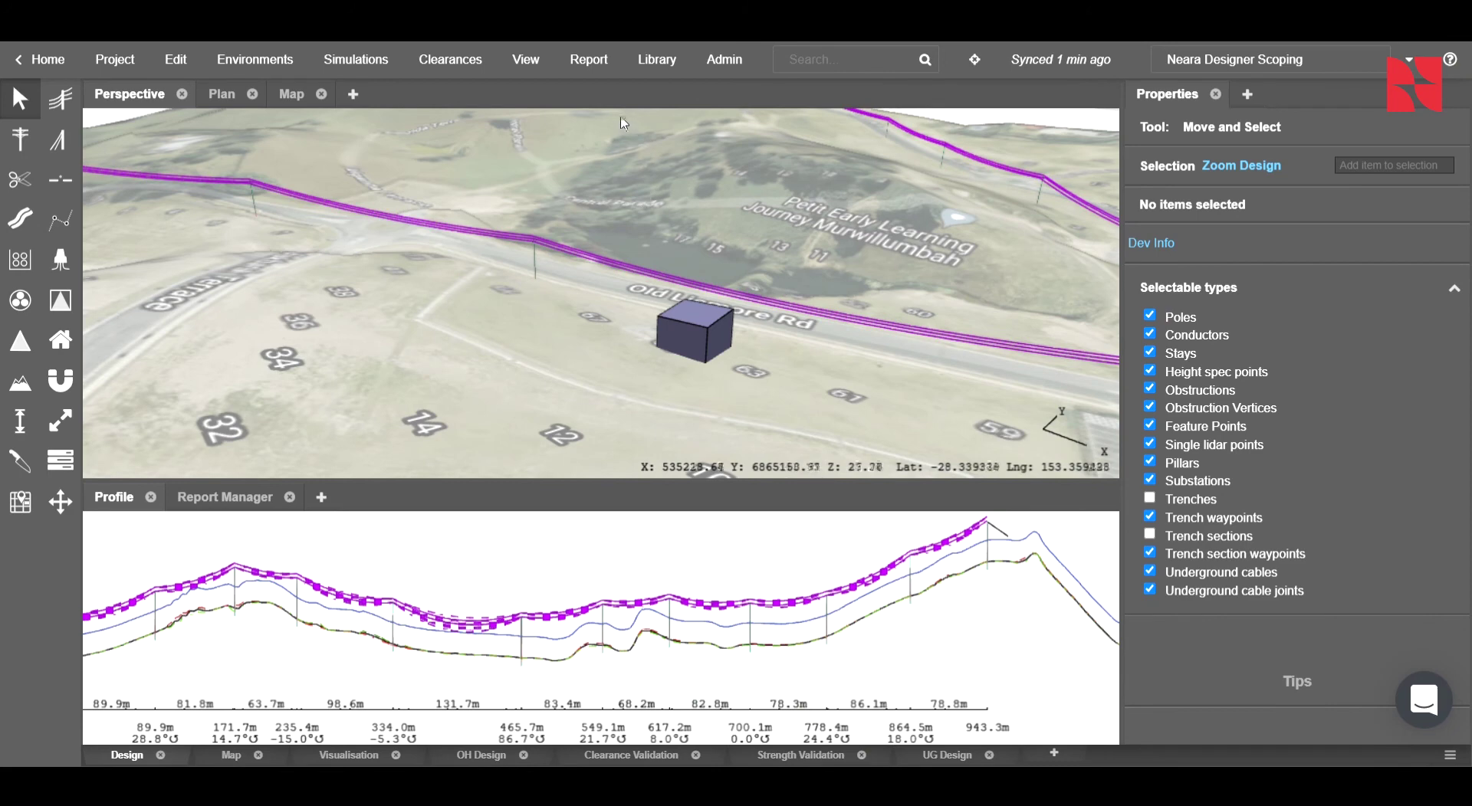
left_click(593, 73)
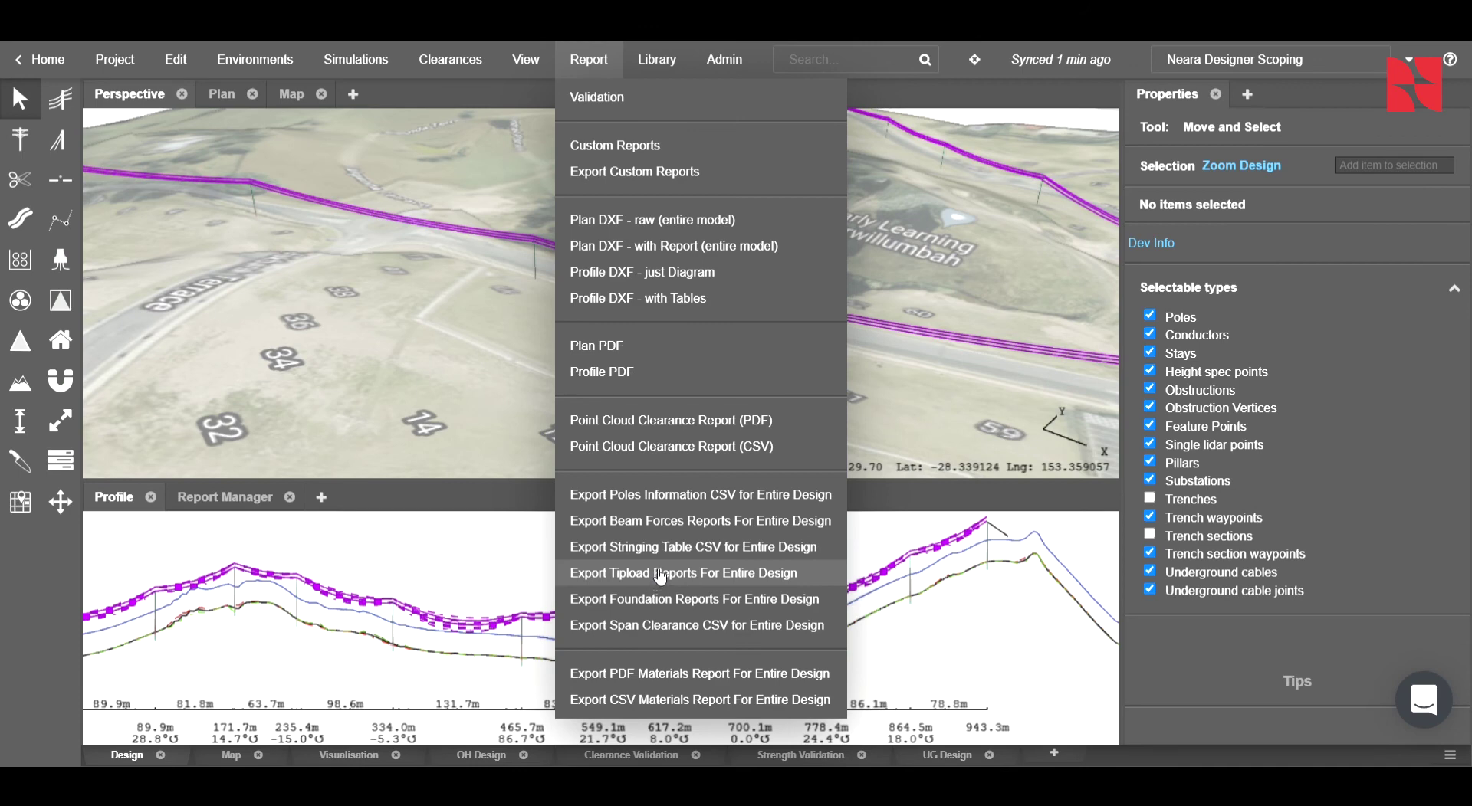
left_click(629, 387)
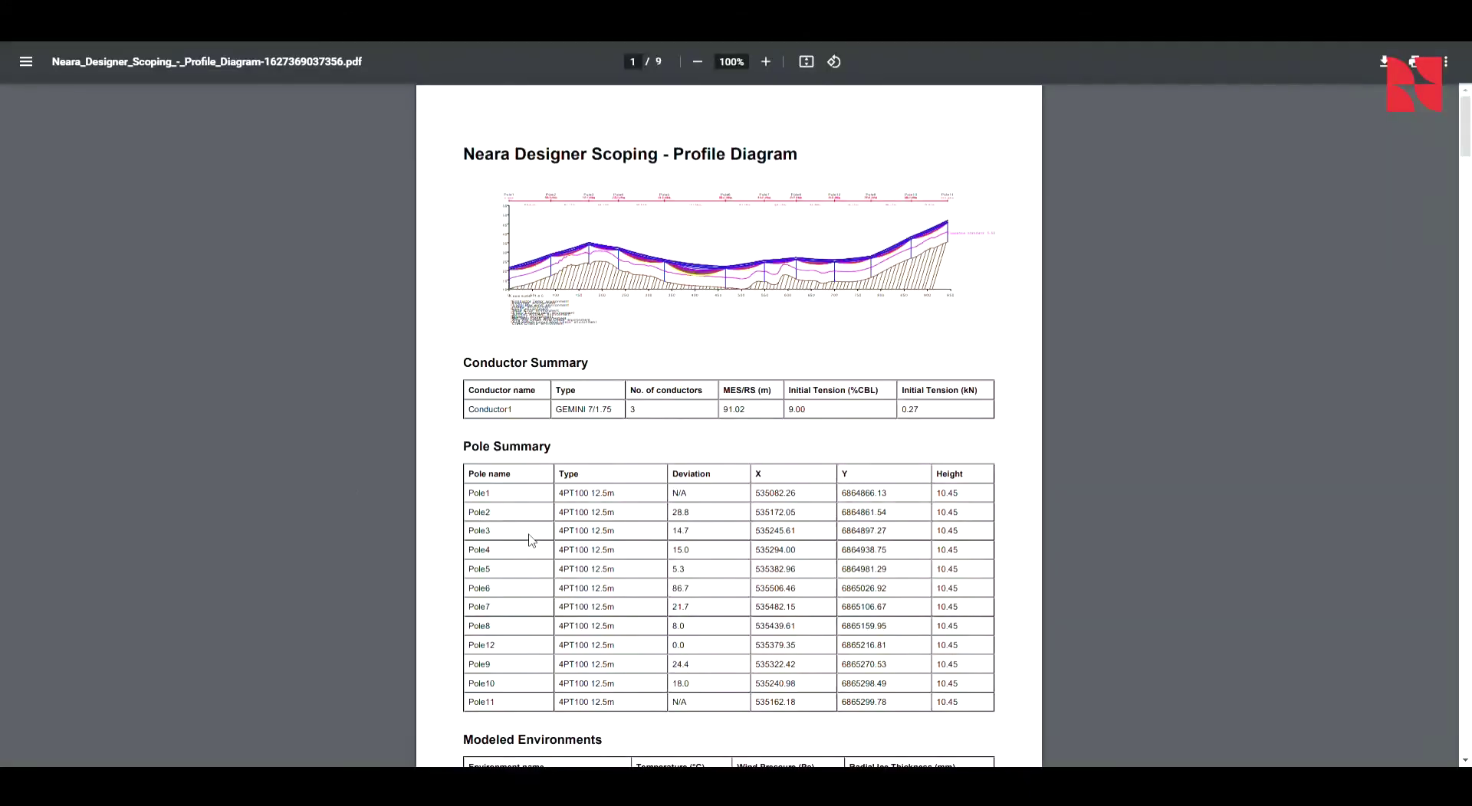
Step: Examine the report's profile diagram, Conductor Summary, Pole Summary, Modeled Environments and the Profile Details table for the Conductor Temp environment
scroll(767, 247, "up", 5, "ctrl")
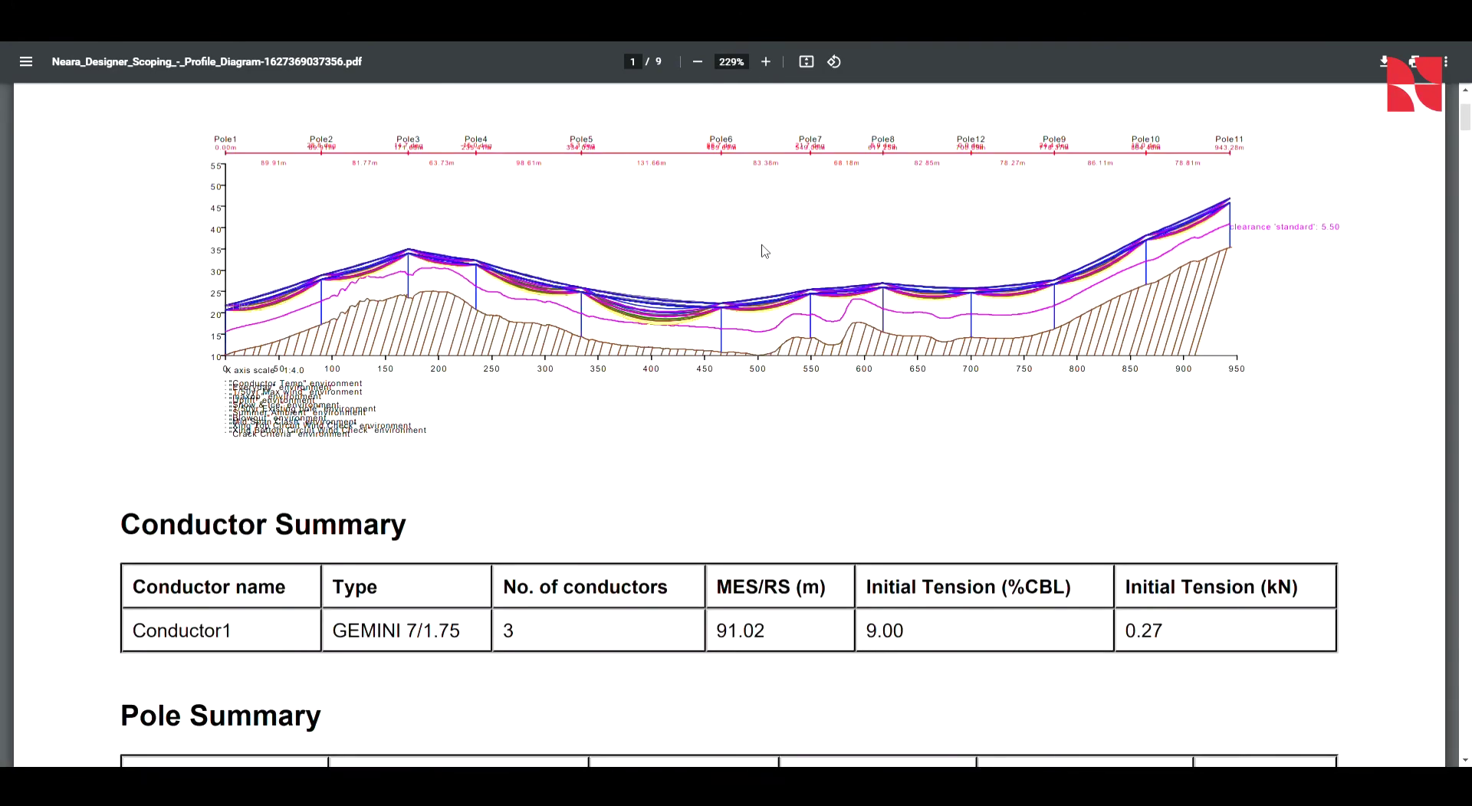
scroll(767, 291, "down", 1)
scroll(768, 299, "down", 2)
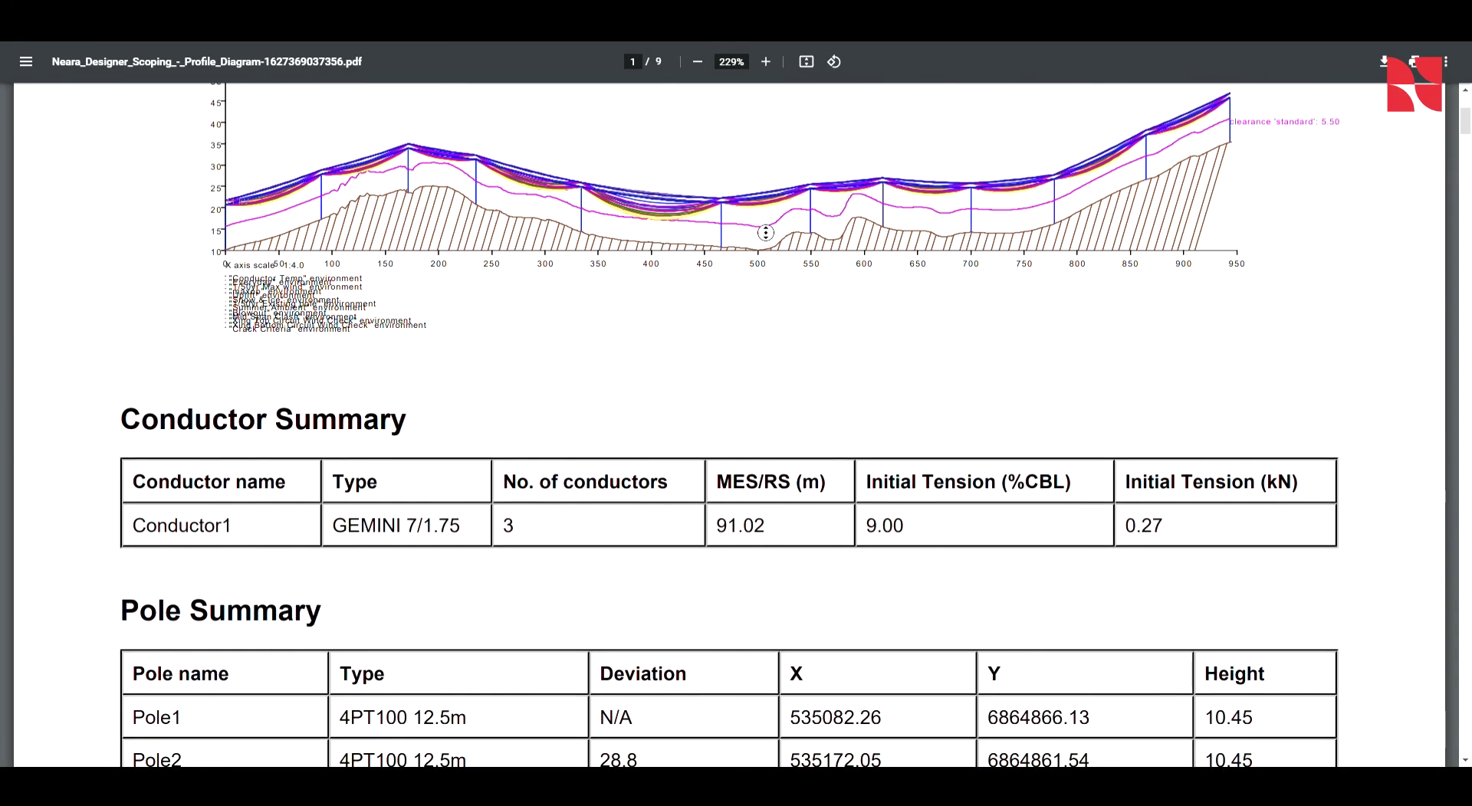
scroll(770, 301, "up", 4)
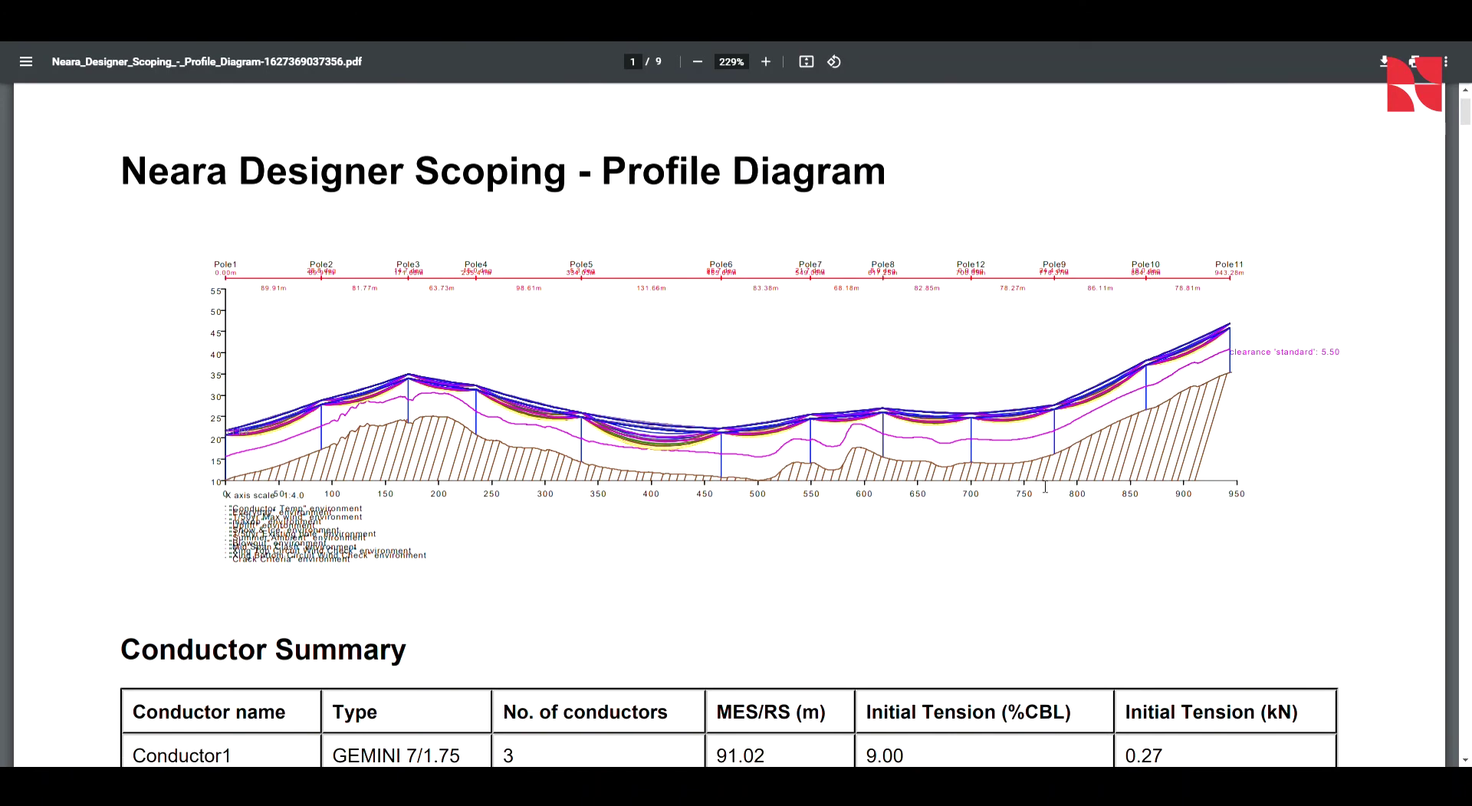
scroll(939, 516, "down", 3)
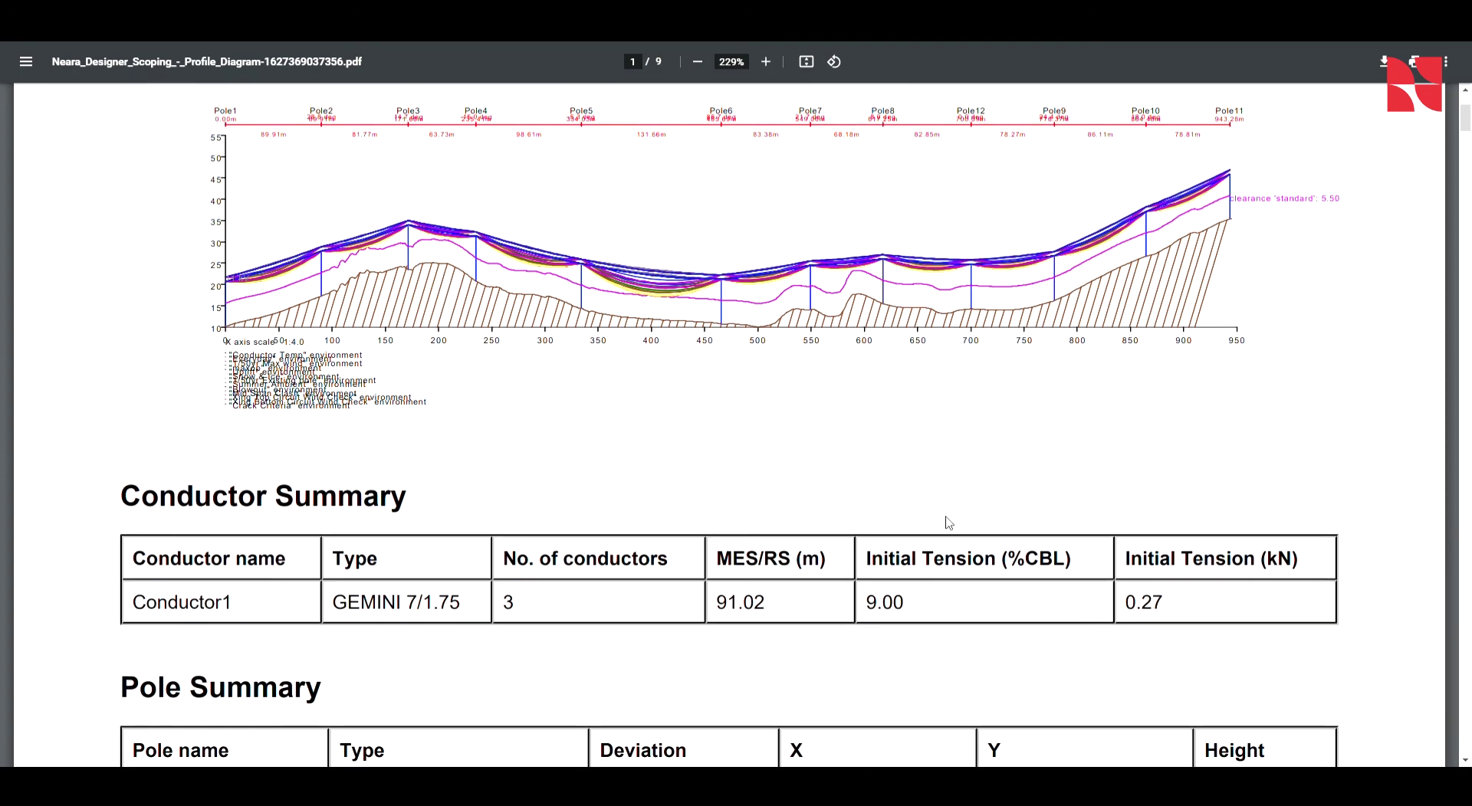
scroll(949, 524, "down", 2)
scroll(959, 502, "down", 2, "ctrl")
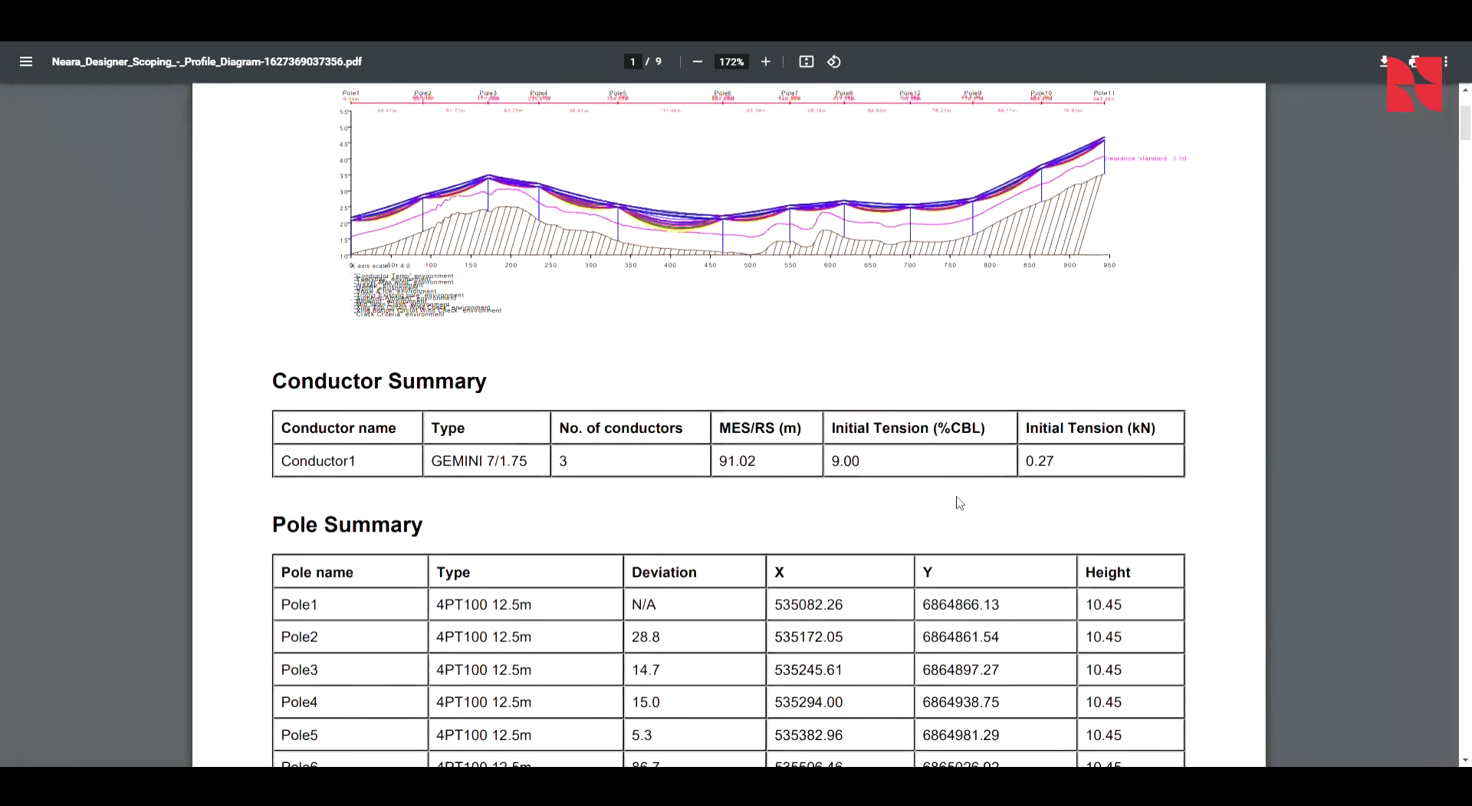
scroll(958, 504, "down", 15)
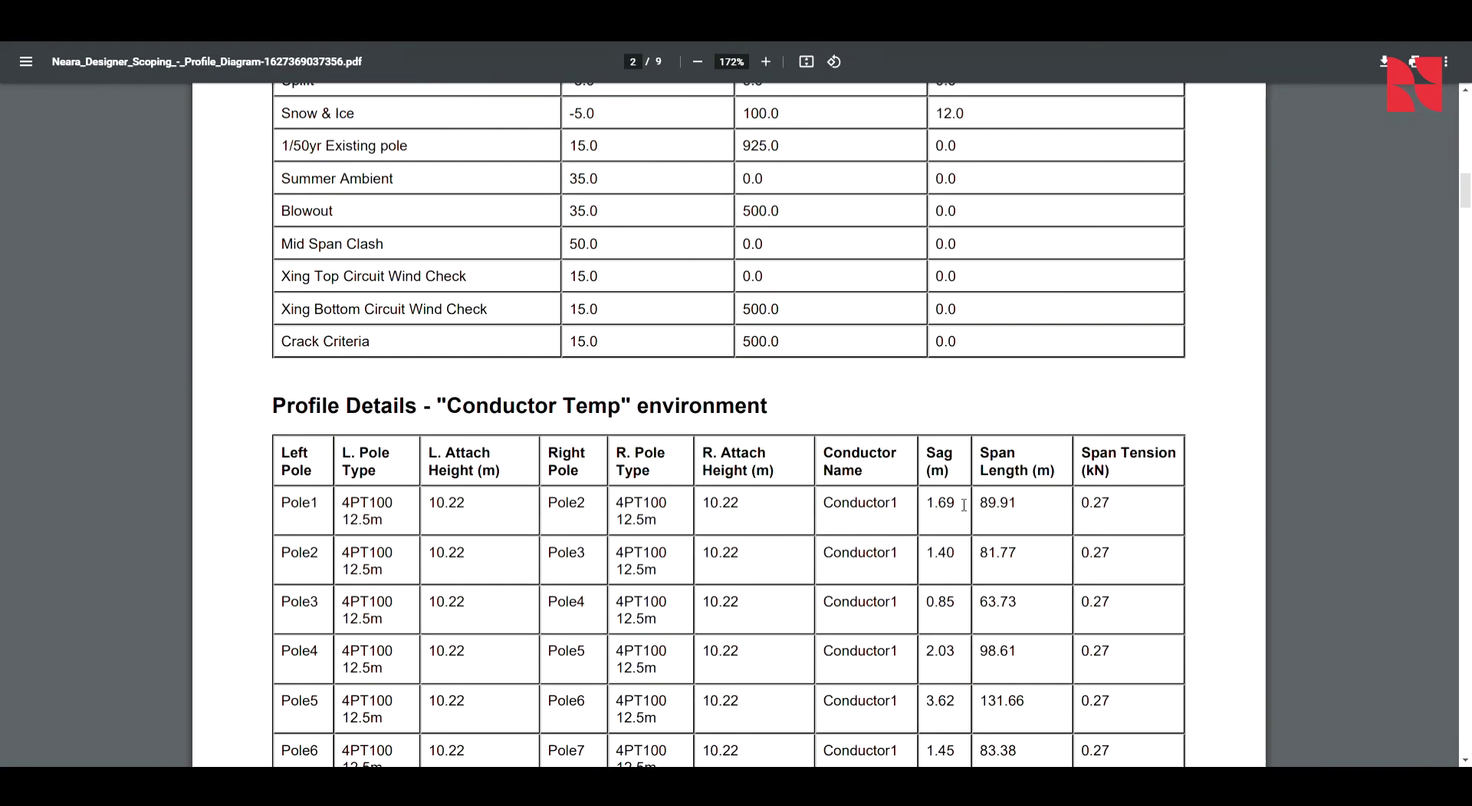
scroll(962, 510, "up", 10)
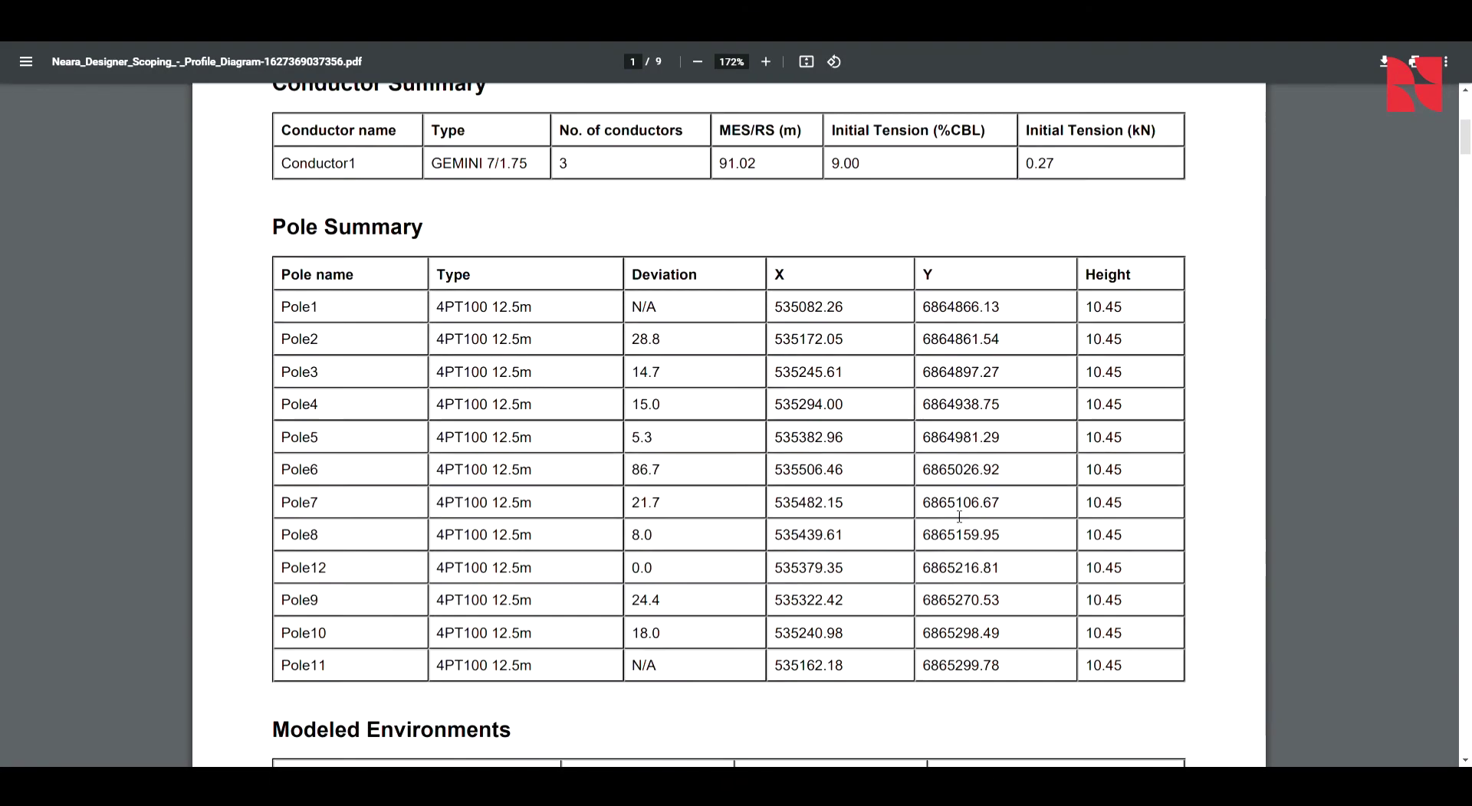
scroll(959, 516, "up", 6)
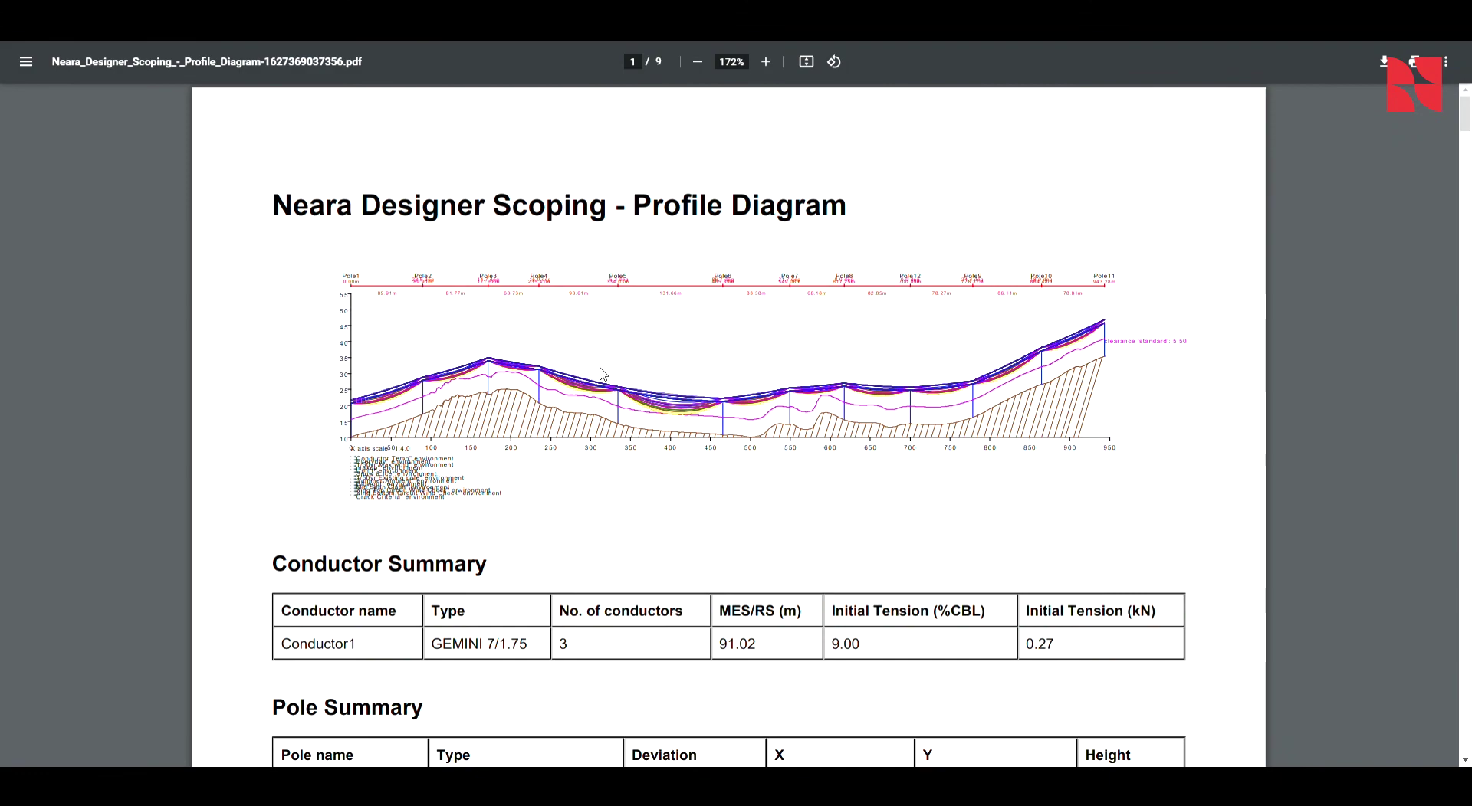